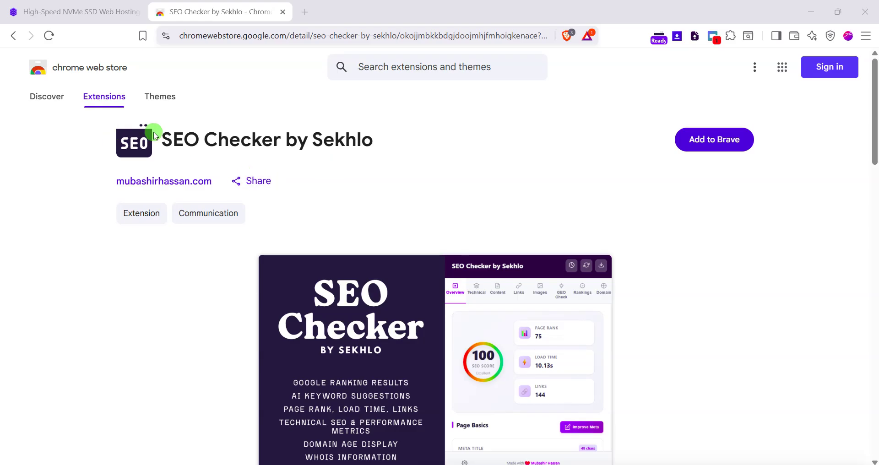
Read the full overview of the SEO Checker by Sekhlo extension, covering its features, privacy notes and intended users
scroll(375, 201, "down", 8)
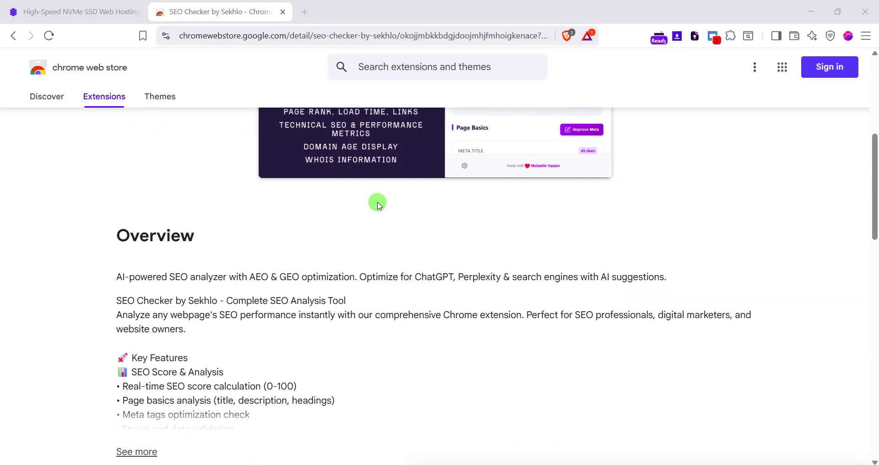
scroll(174, 325, "down", 1)
left_click(138, 395)
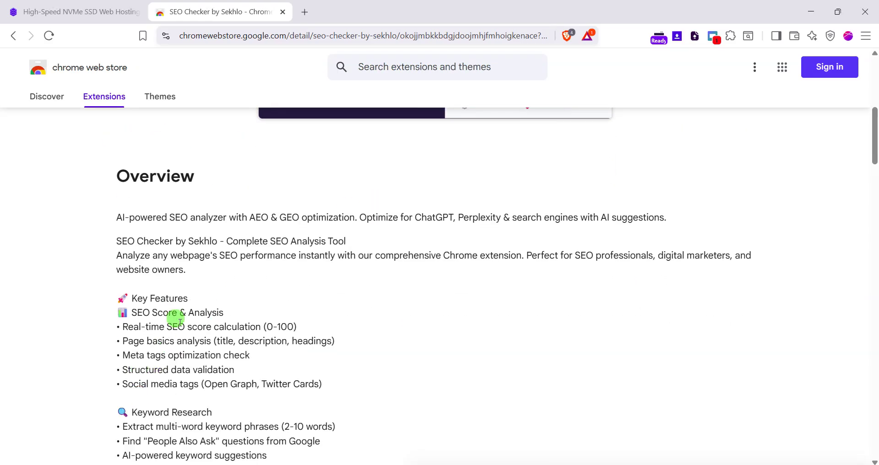
scroll(174, 312, "down", 1)
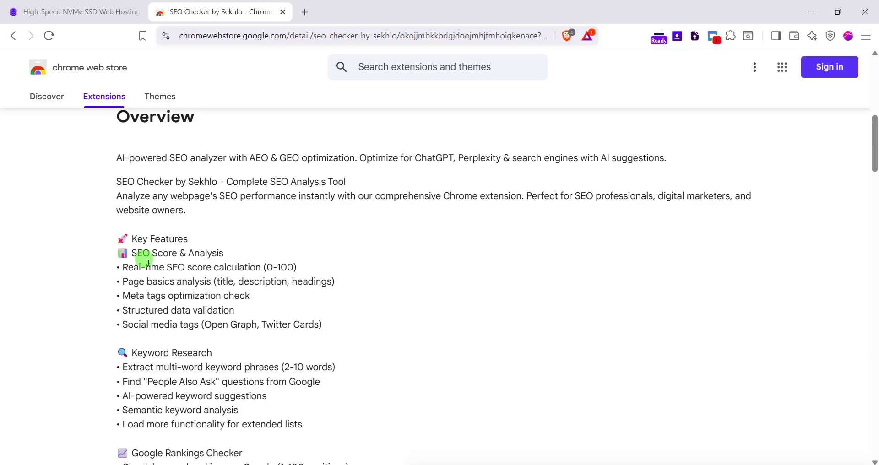
scroll(151, 274, "down", 4)
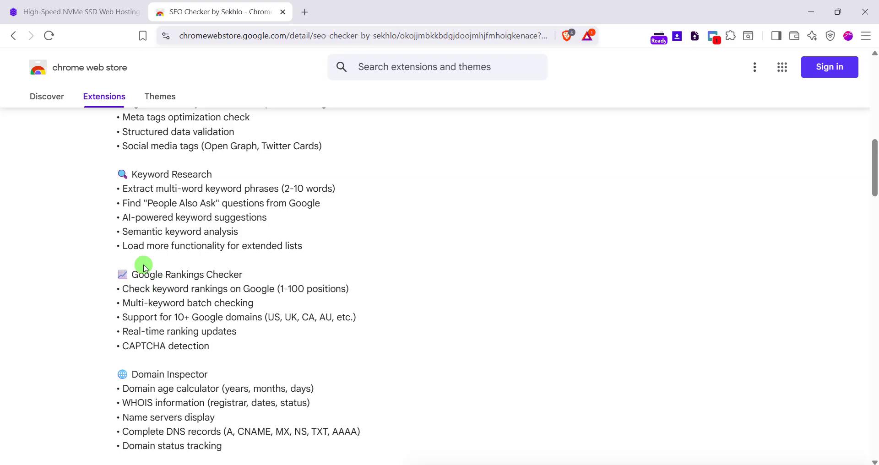
scroll(245, 365, "down", 1)
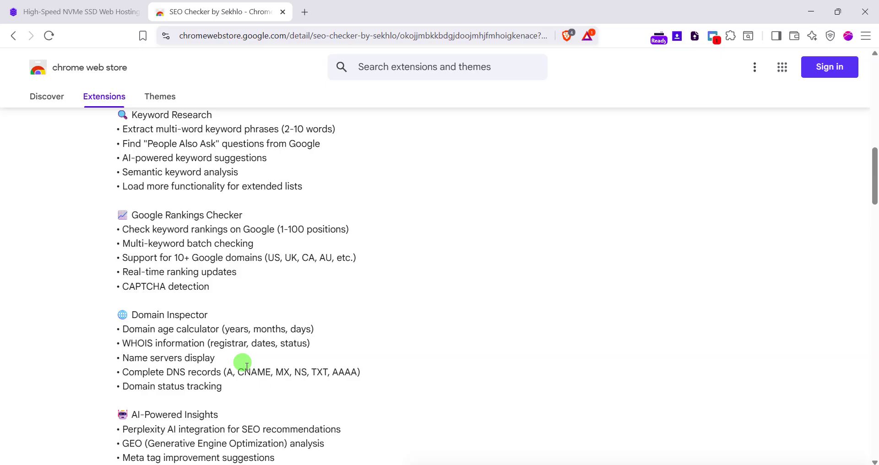
scroll(246, 365, "down", 2)
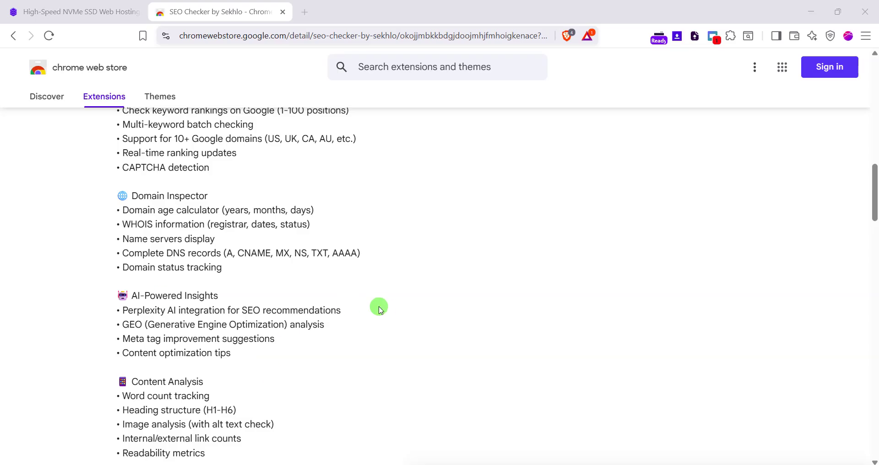
scroll(380, 310, "down", 1)
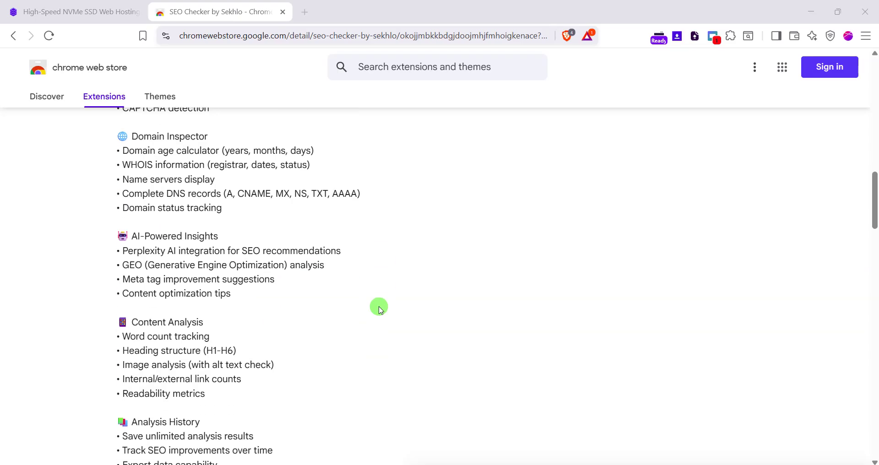
scroll(379, 310, "down", 1)
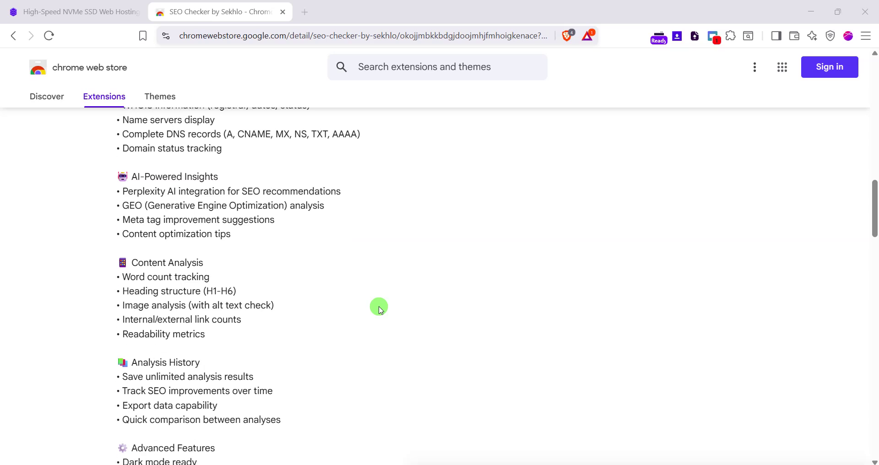
scroll(380, 310, "down", 3)
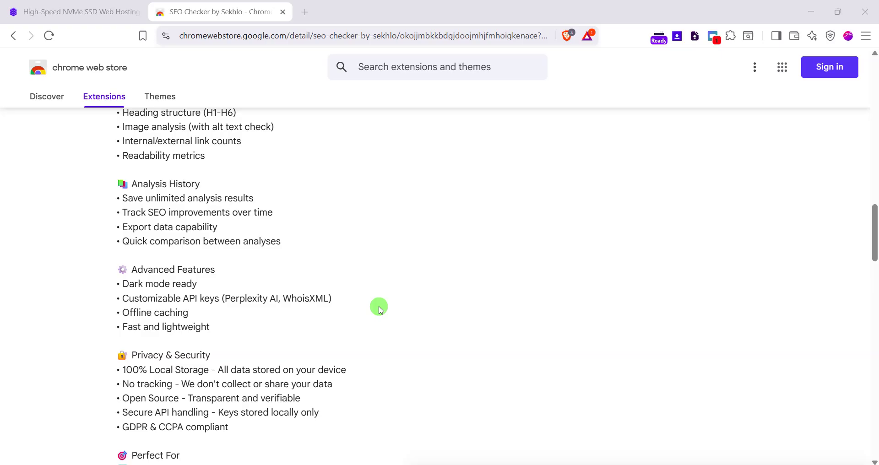
scroll(379, 310, "down", 4)
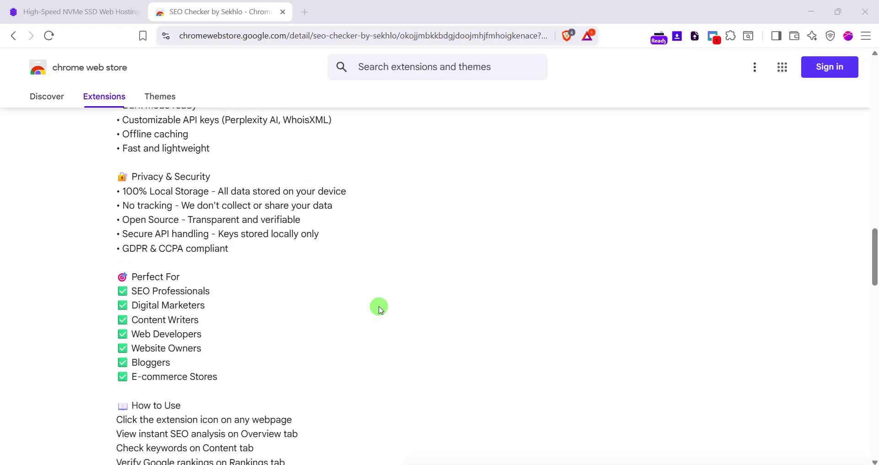
scroll(379, 310, "up", 20)
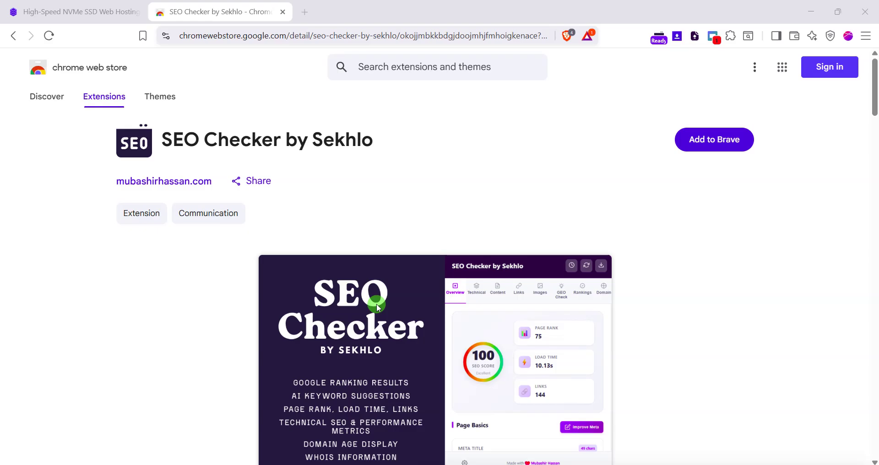
Add the SEO Checker by Sekhlo extension to Brave and approve the installation
left_click(110, 6)
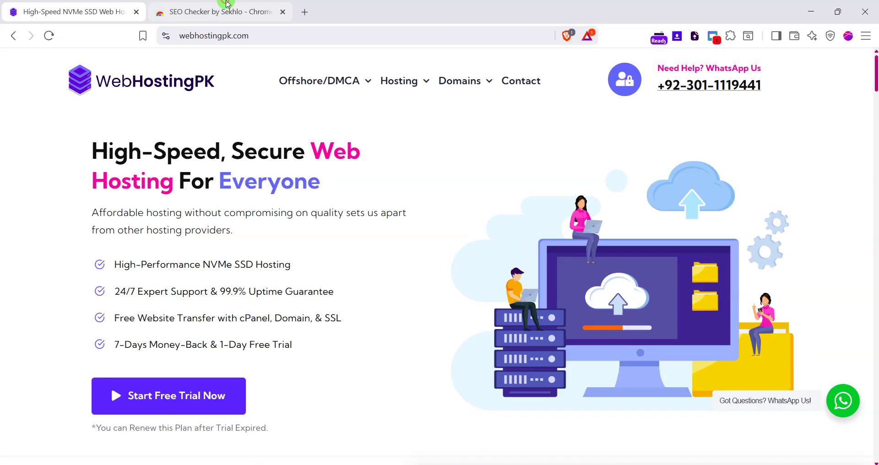
left_click(227, 4)
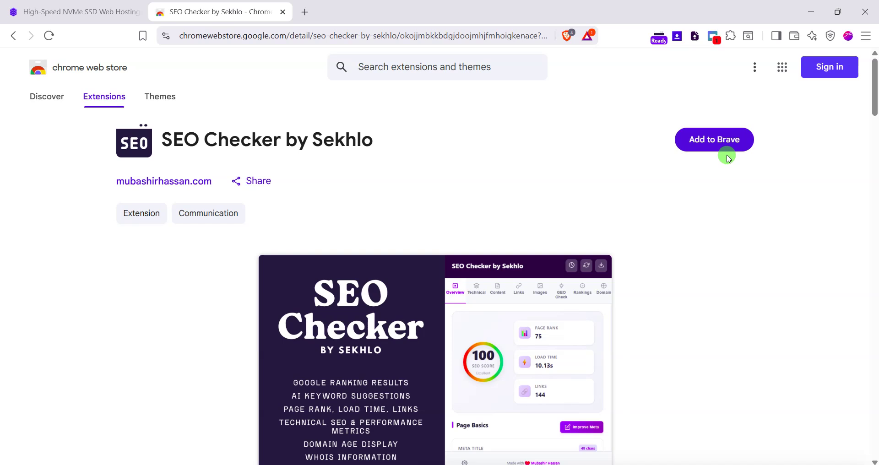
left_click(734, 140)
left_click(479, 189)
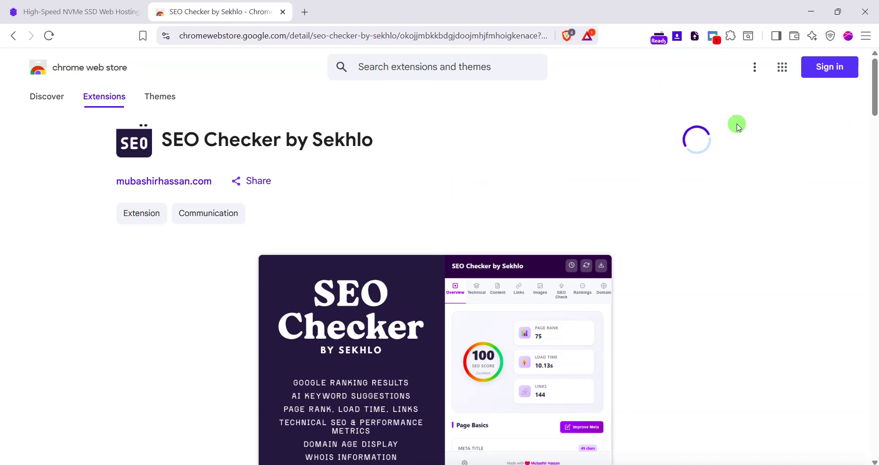
Return to the webhostingpk.com home page and run the SEO Checker by Sekhlo extension on it
left_click(124, 4)
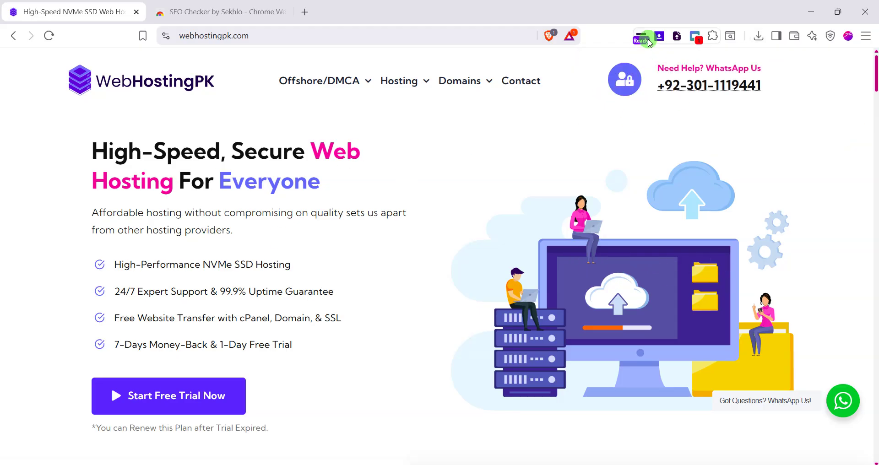
left_click(717, 37)
left_click(717, 37)
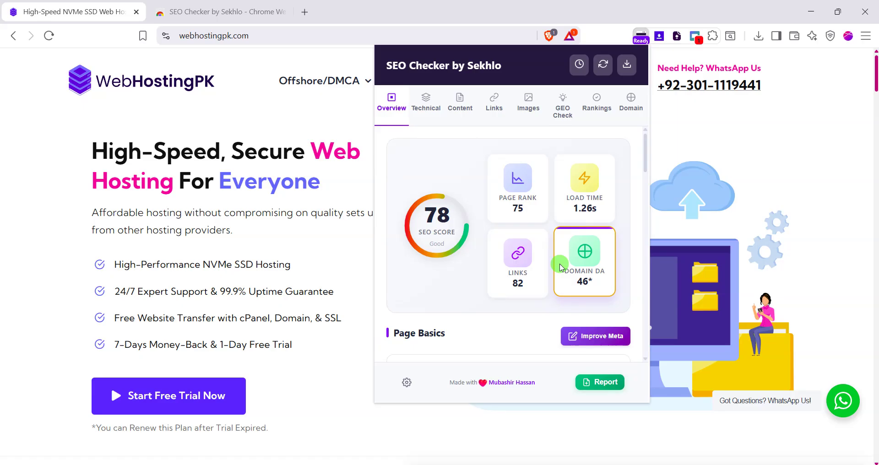
Review the site's overview in the SEO report, covering the meta title and description, key metrics and SEO factors
scroll(560, 267, "down", 3)
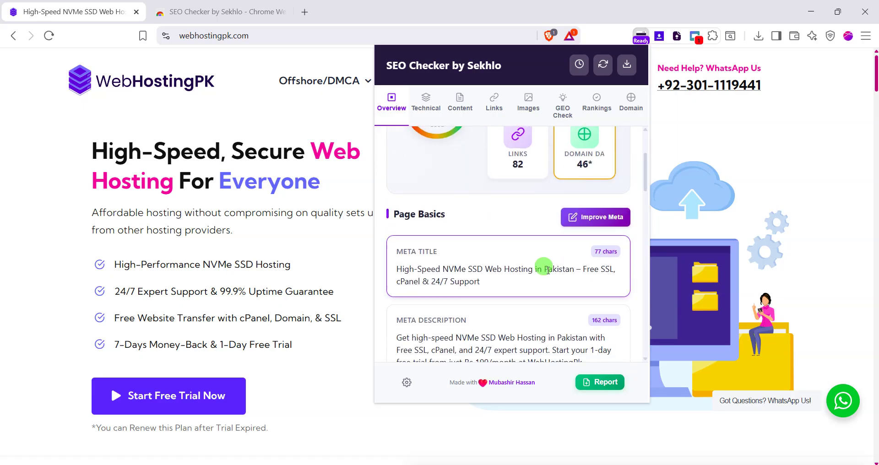
scroll(547, 270, "down", 1)
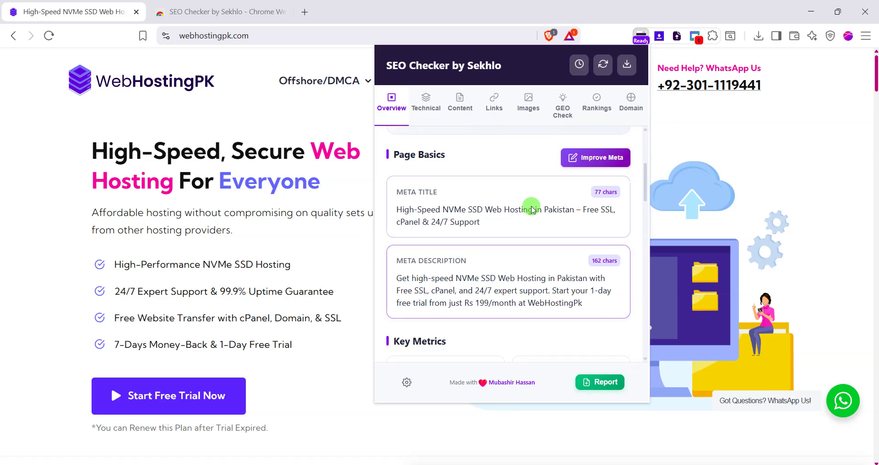
scroll(472, 261, "down", 2)
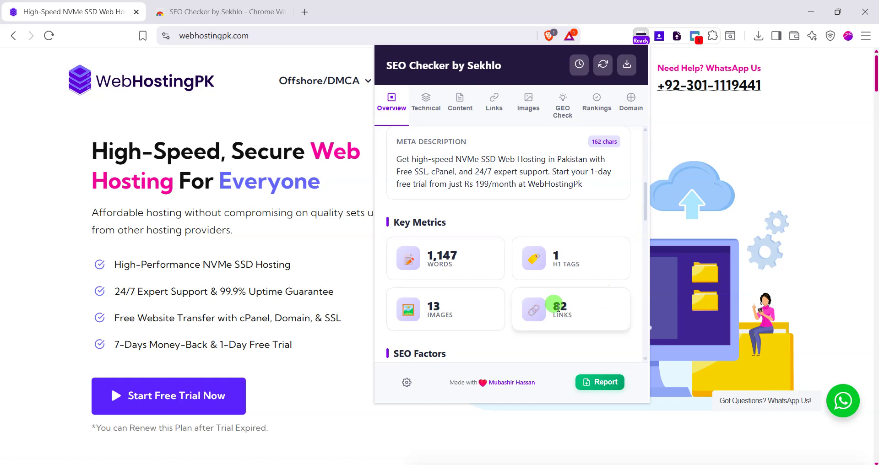
scroll(551, 307, "down", 3)
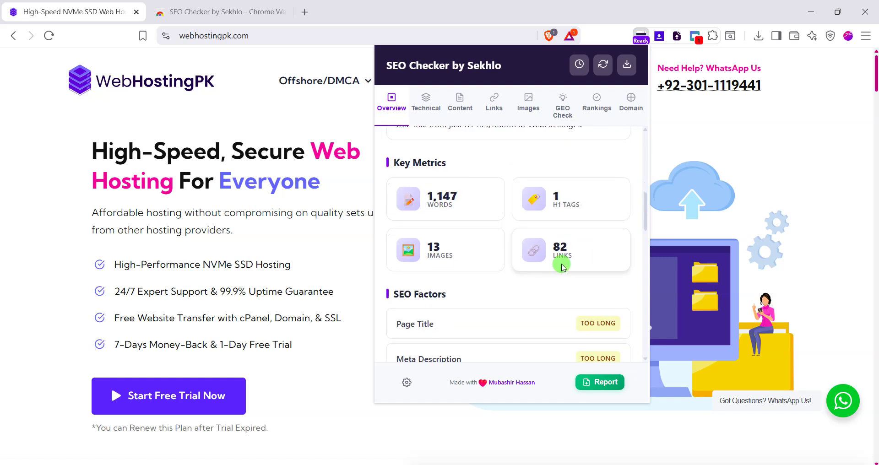
scroll(427, 258, "down", 2)
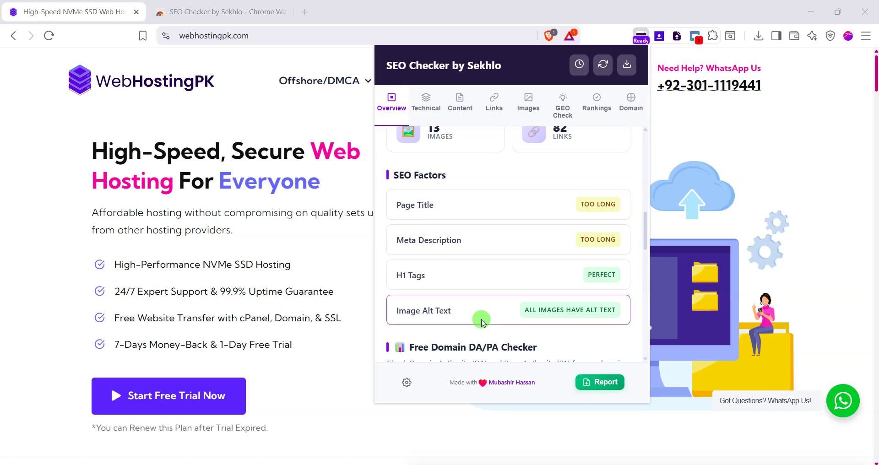
Check webhostingpk.com in the Free Domain DA/PA Checker, accept the mock data and review the authority, spam and backlink figures
scroll(453, 320, "down", 2)
scroll(448, 313, "down", 2)
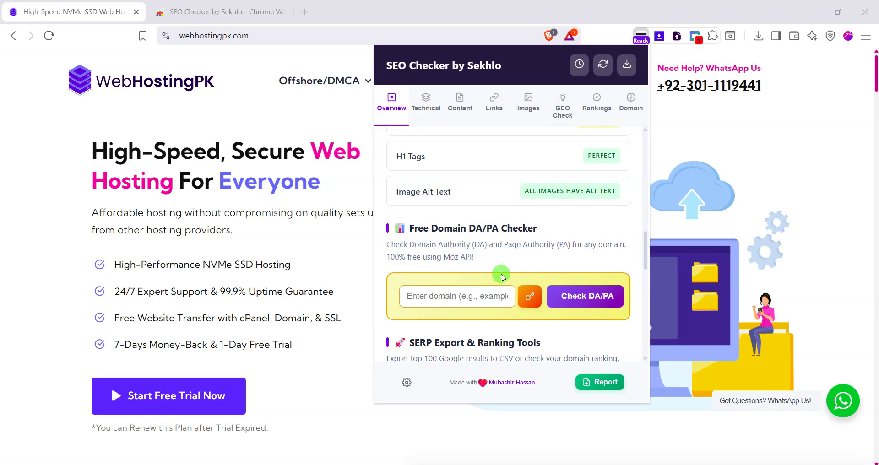
left_click(529, 296)
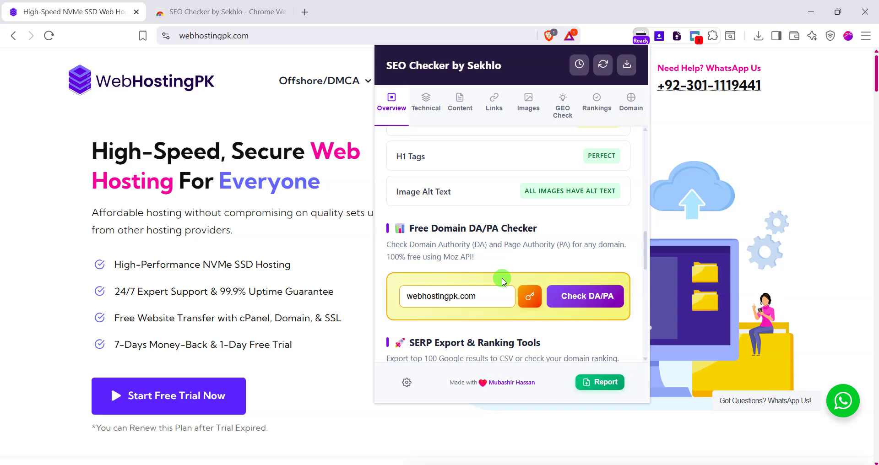
left_click(575, 295)
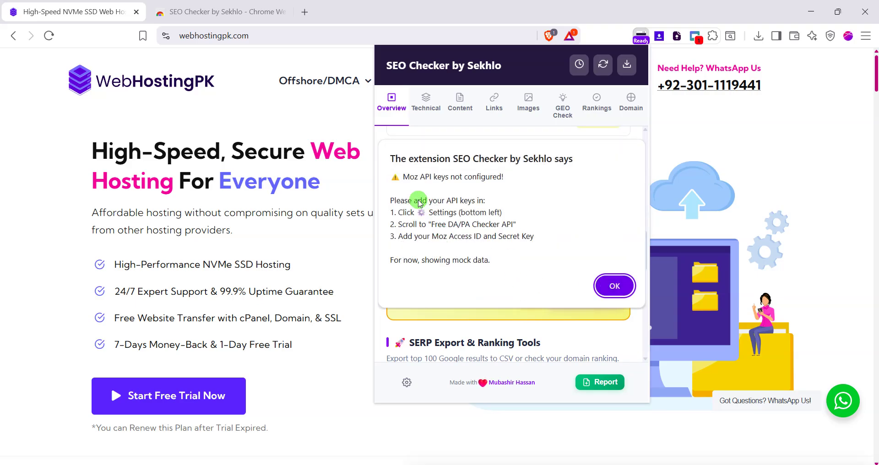
left_click(615, 286)
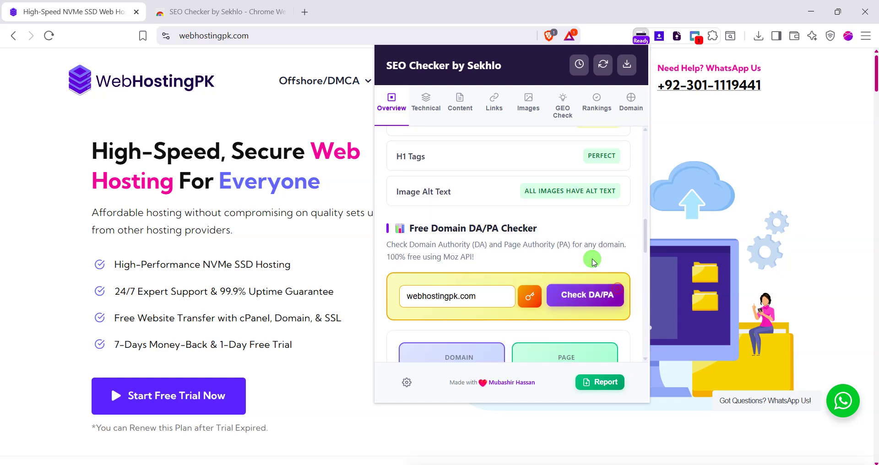
scroll(529, 216, "down", 2)
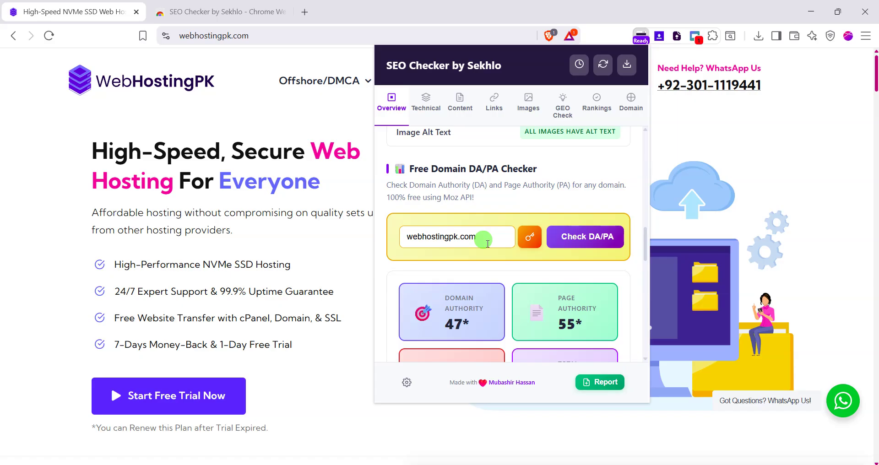
scroll(487, 243, "down", 3)
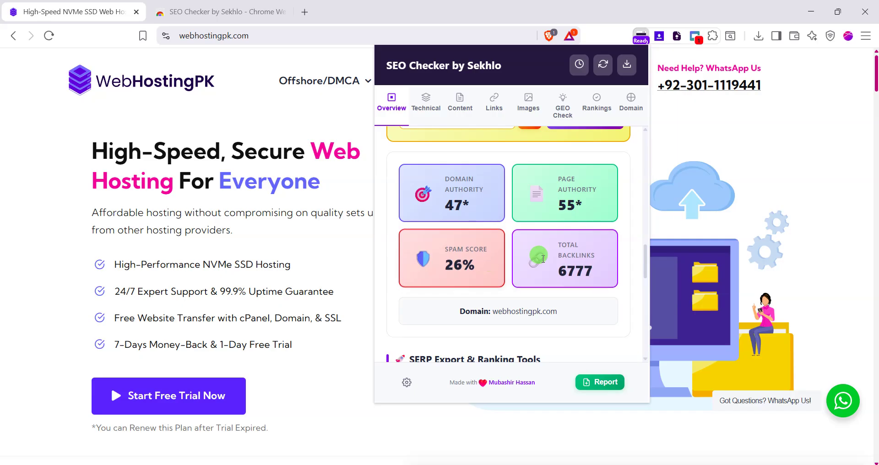
Fill in webhostingpk.com as the domain for the Quick Domain Rank Check and request its rank
scroll(557, 265, "down", 4)
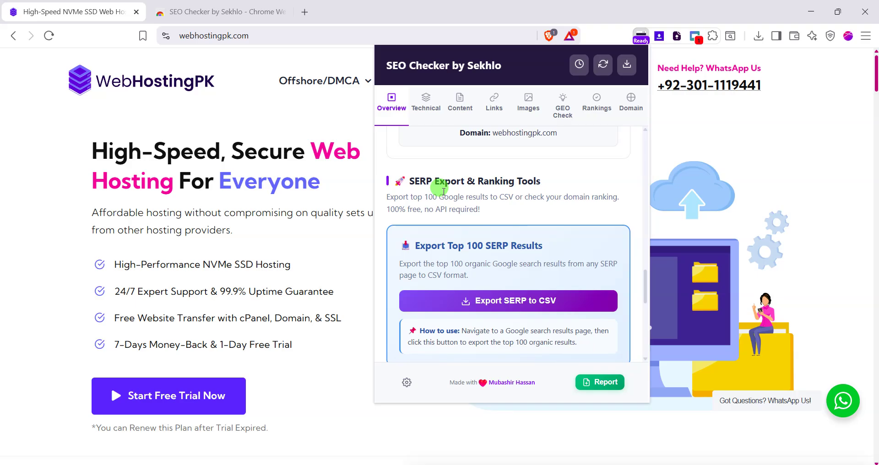
scroll(489, 298, "down", 1)
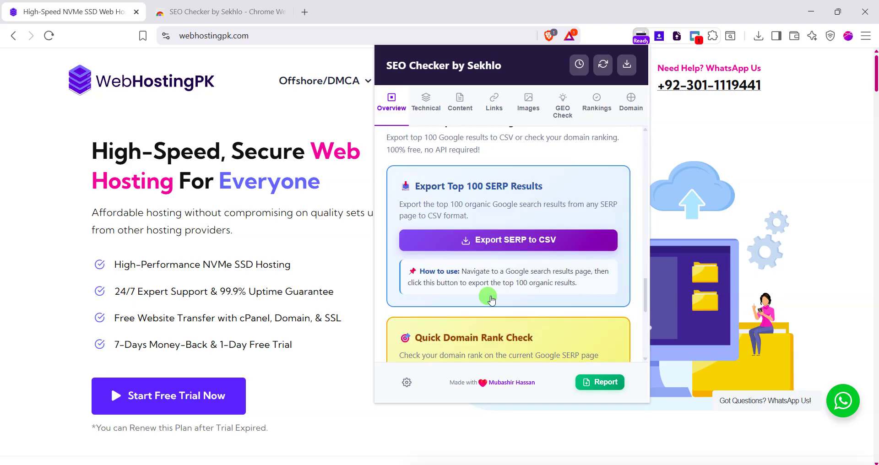
scroll(500, 269, "down", 2)
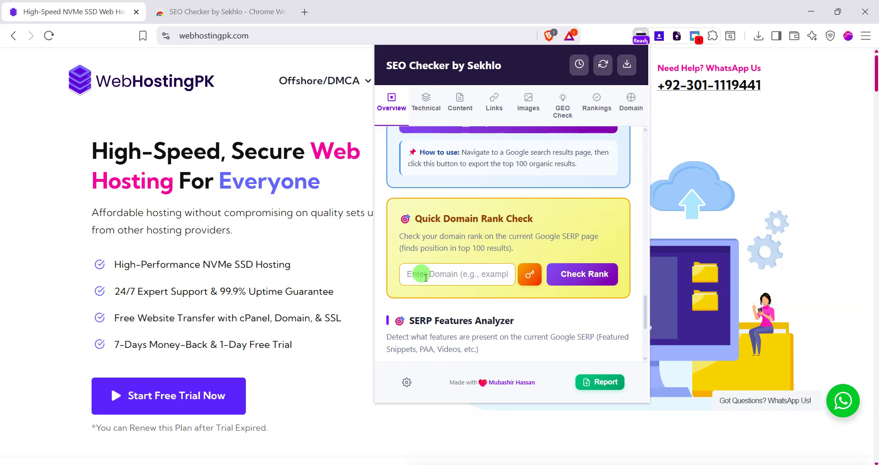
left_click(530, 274)
left_click(584, 274)
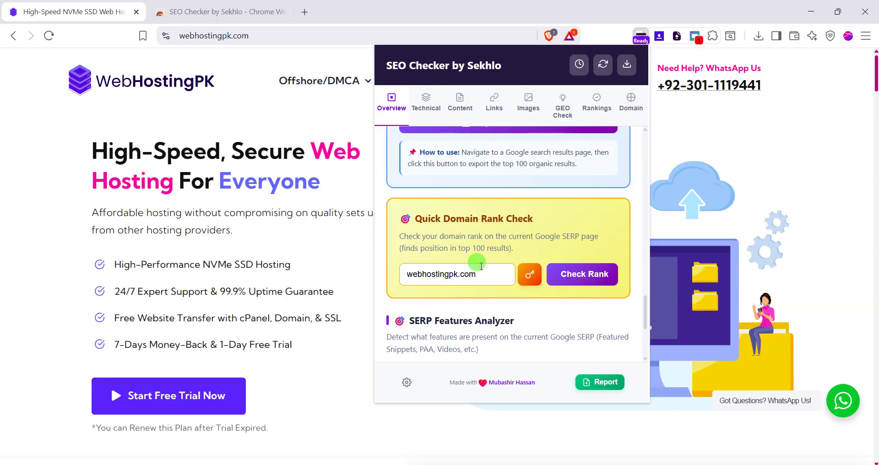
Look over the SERP Features Analyzer and Quick Competitor Analysis tools at the end of the overview
scroll(480, 275, "down", 3)
scroll(485, 283, "up", 3)
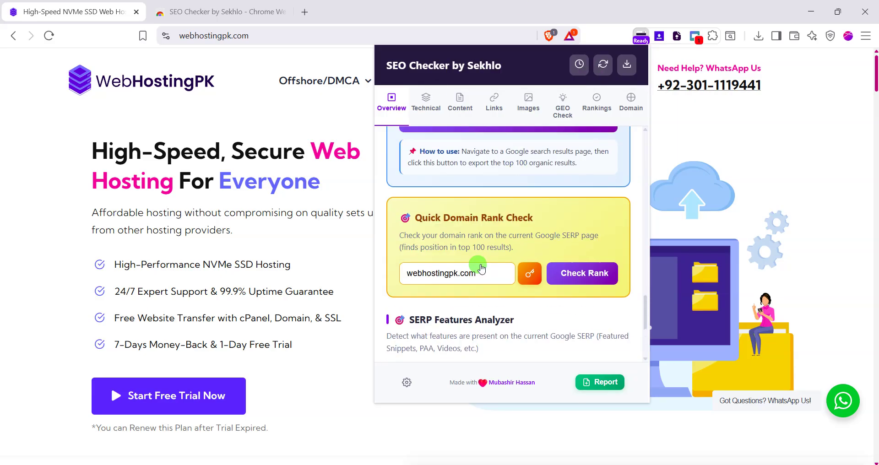
scroll(488, 297, "down", 2)
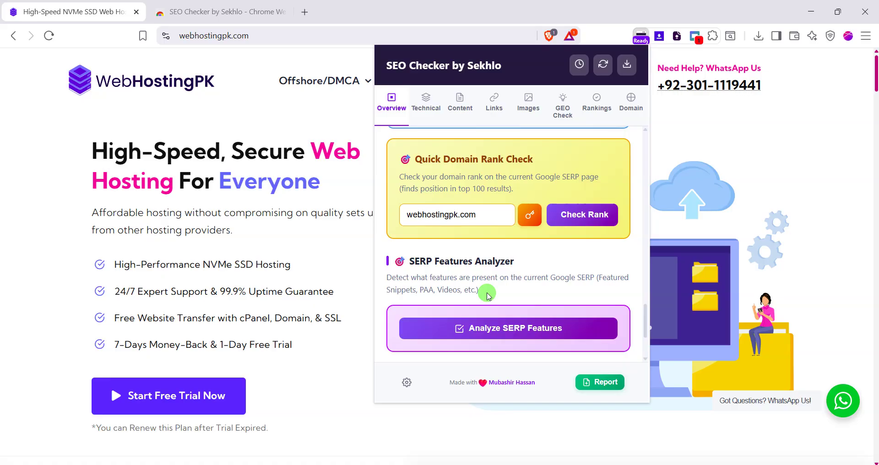
scroll(454, 265, "down", 1)
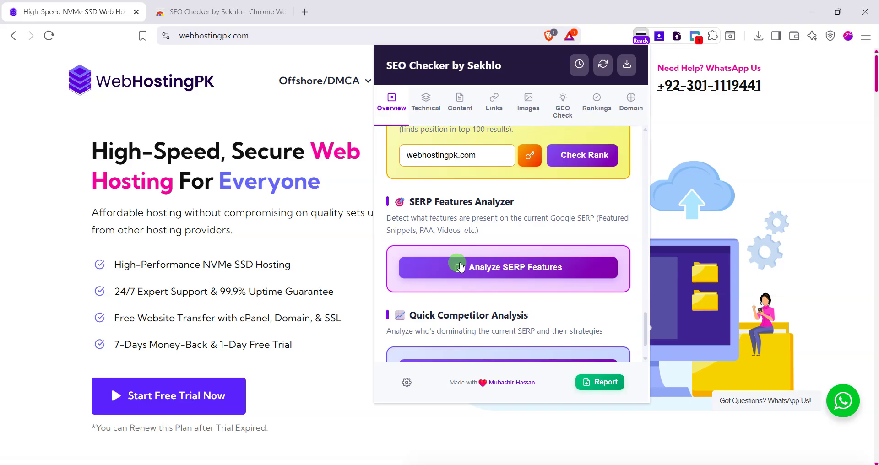
scroll(458, 266, "down", 1)
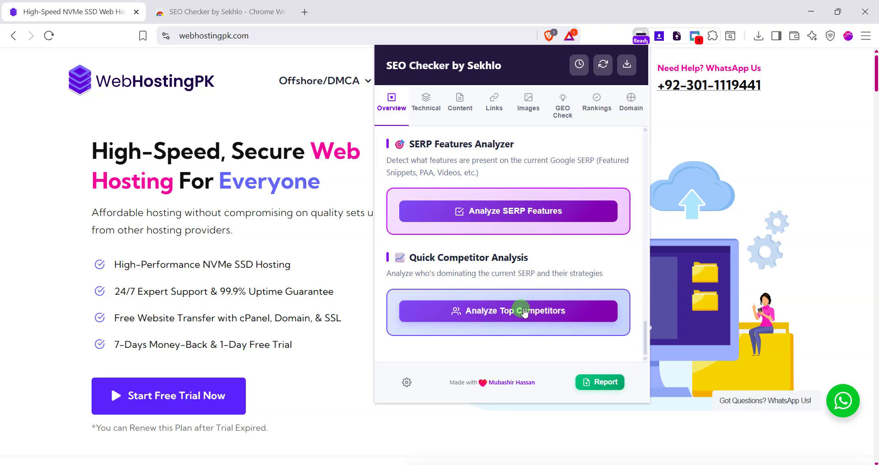
Open the Technical SEO report and examine its summary and the Security, SEO and HTML checks
scroll(508, 303, "up", 2)
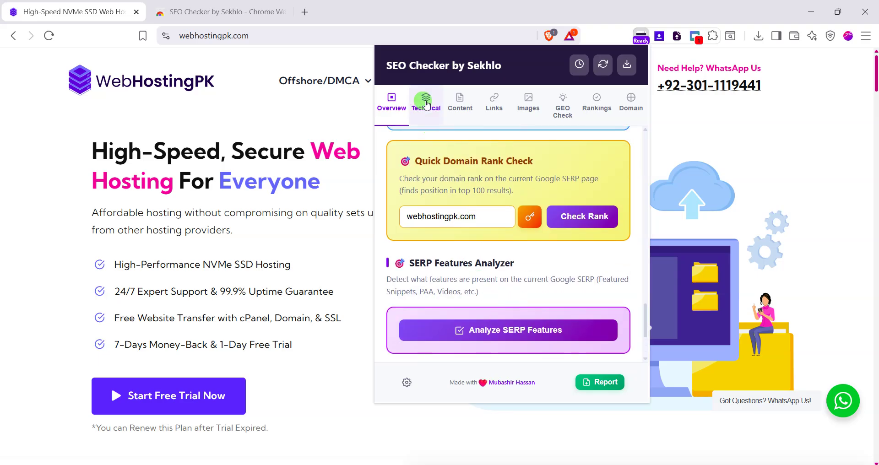
left_click(423, 126)
scroll(492, 239, "up", 10)
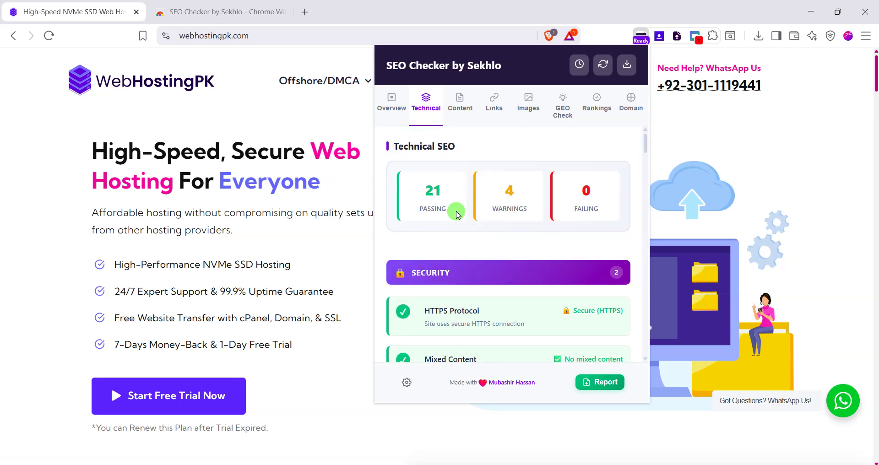
scroll(478, 229, "down", 1)
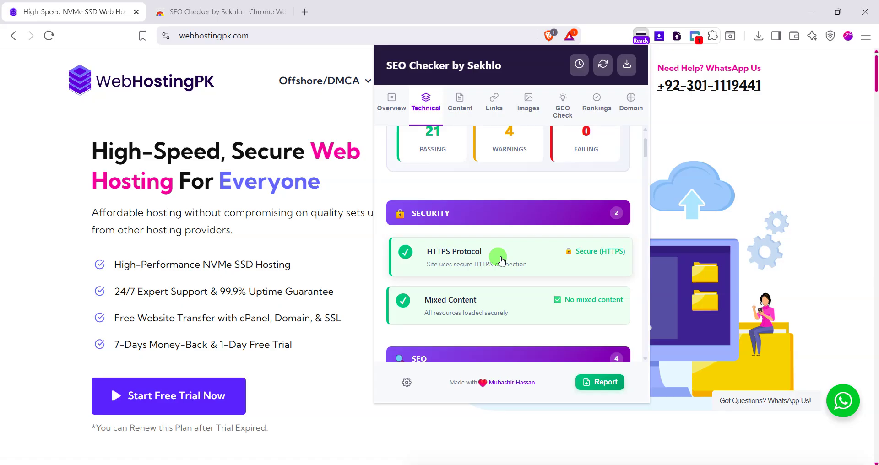
scroll(501, 261, "down", 2)
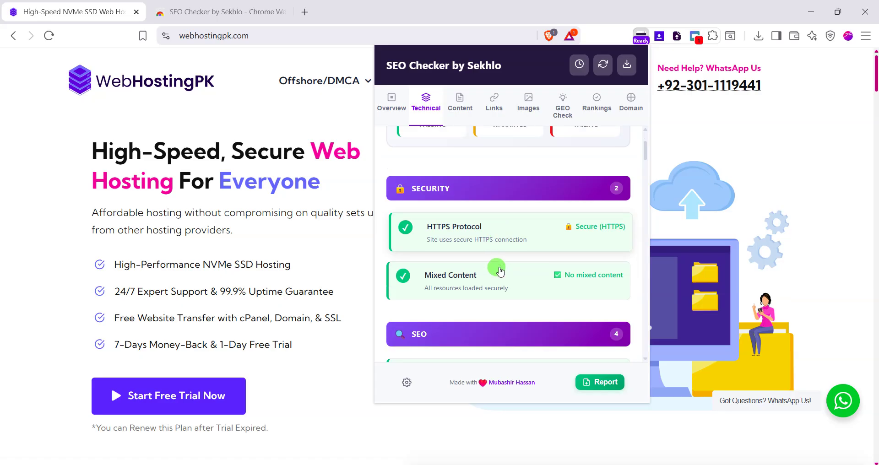
scroll(465, 284, "down", 1)
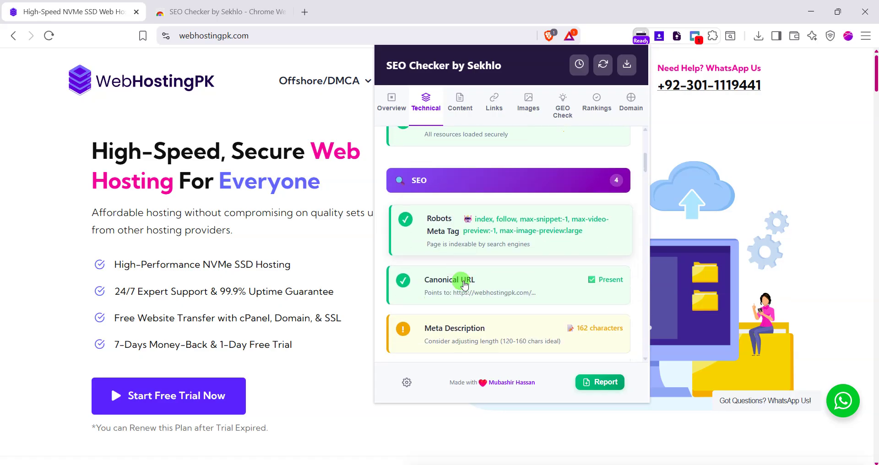
scroll(455, 265, "down", 1)
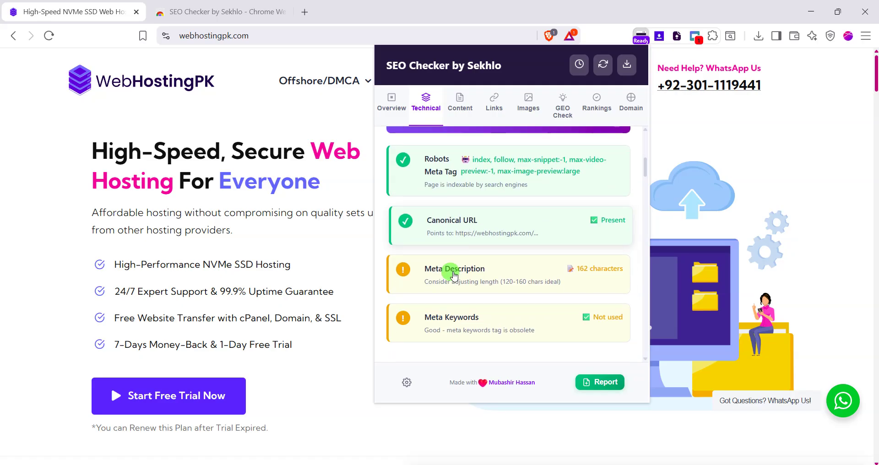
scroll(465, 281, "down", 1)
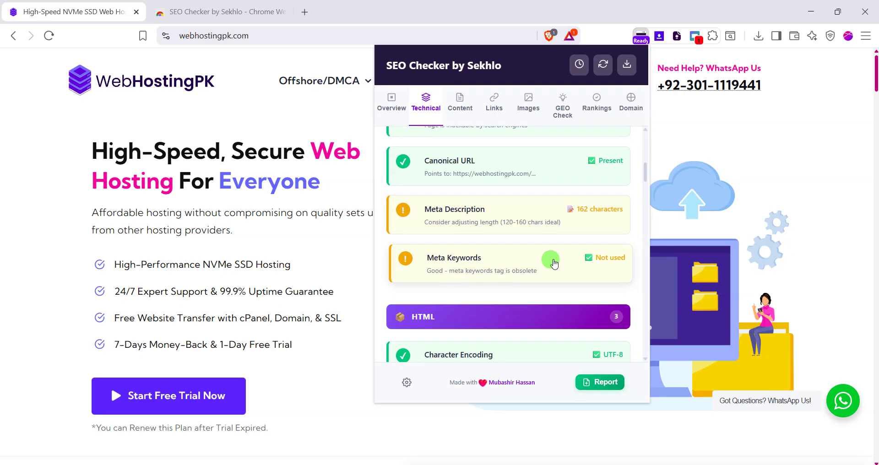
scroll(551, 265, "down", 2)
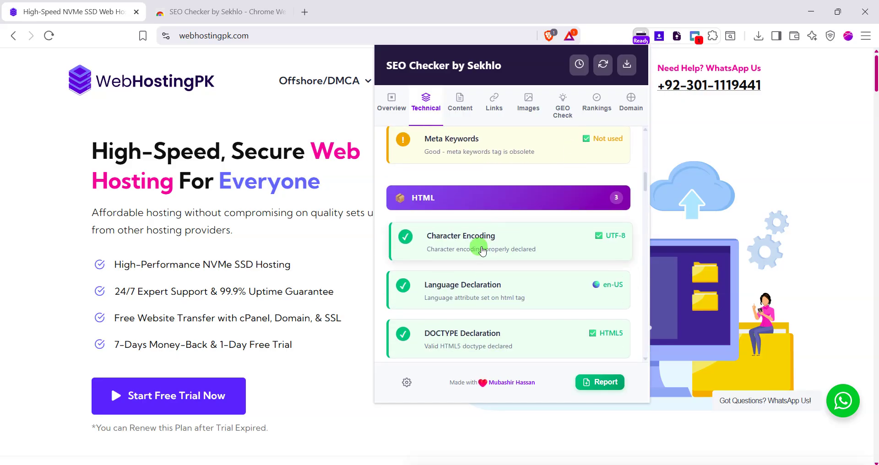
scroll(499, 234, "down", 2)
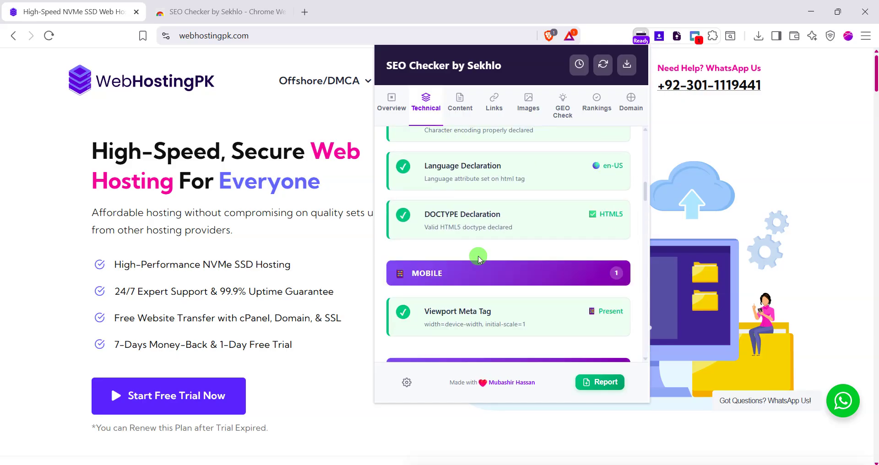
Review the remaining technical checks, from mobile, social and structured data to performance, accessibility, branding and PWA
scroll(457, 256, "down", 1)
scroll(487, 250, "down", 1)
scroll(499, 215, "down", 3)
scroll(489, 248, "up", 4)
scroll(489, 249, "down", 3)
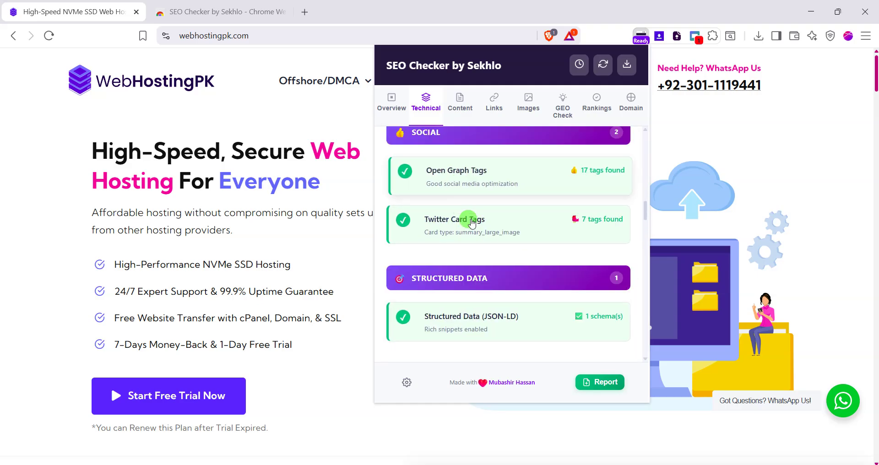
scroll(504, 256, "down", 1)
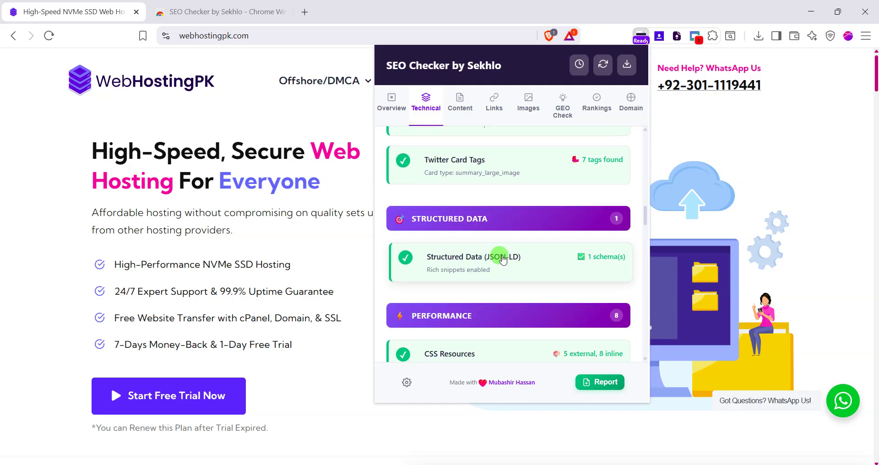
scroll(503, 261, "down", 2)
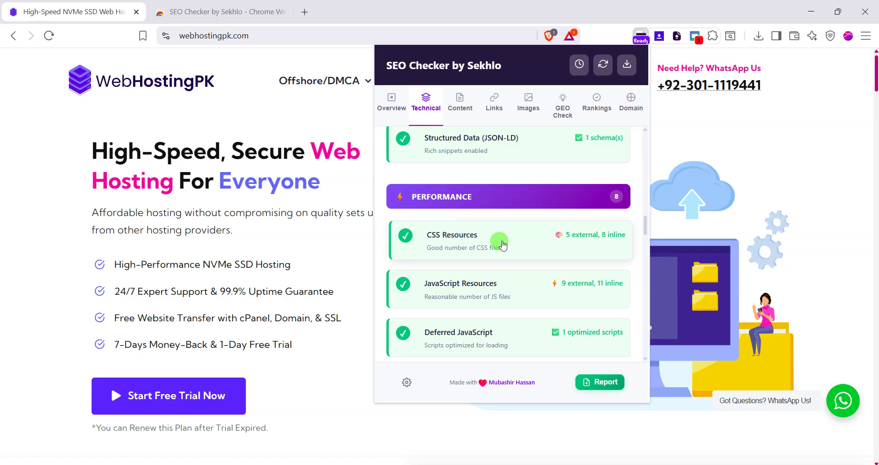
scroll(503, 244, "down", 2)
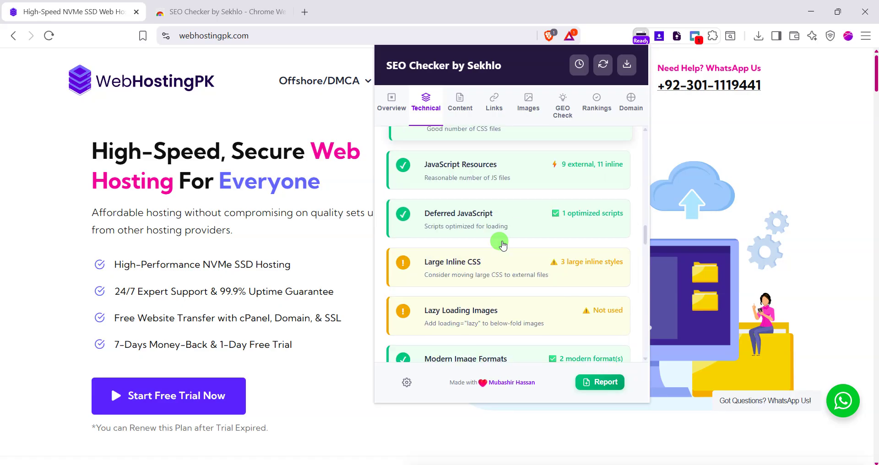
scroll(502, 244, "down", 6)
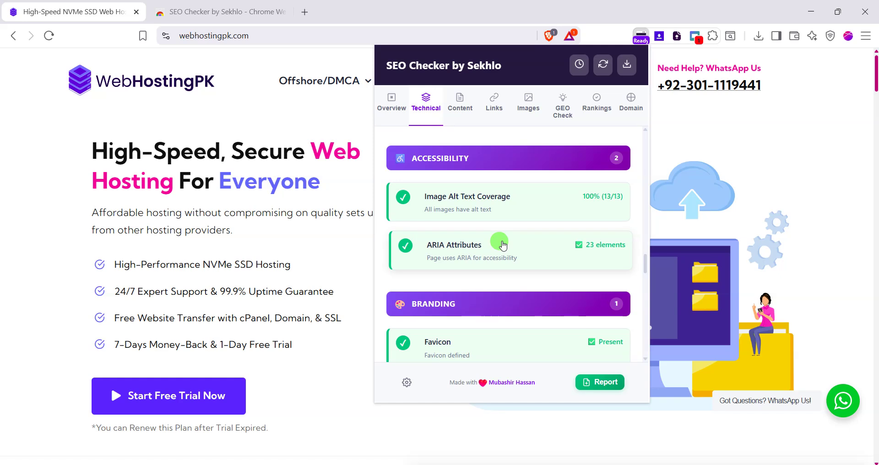
scroll(503, 246, "down", 3)
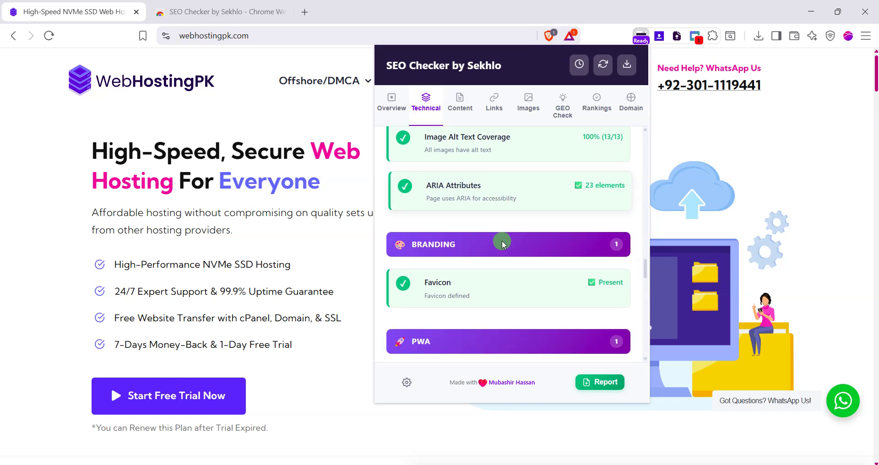
scroll(502, 242, "down", 3)
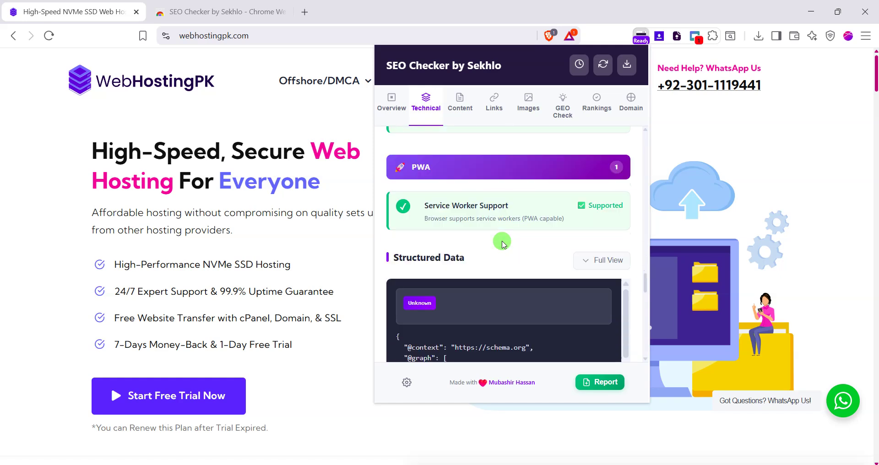
Expand the Structured Data code to its full view and read through the site's JSON-LD schema
scroll(501, 240, "up", 1)
left_click(609, 196)
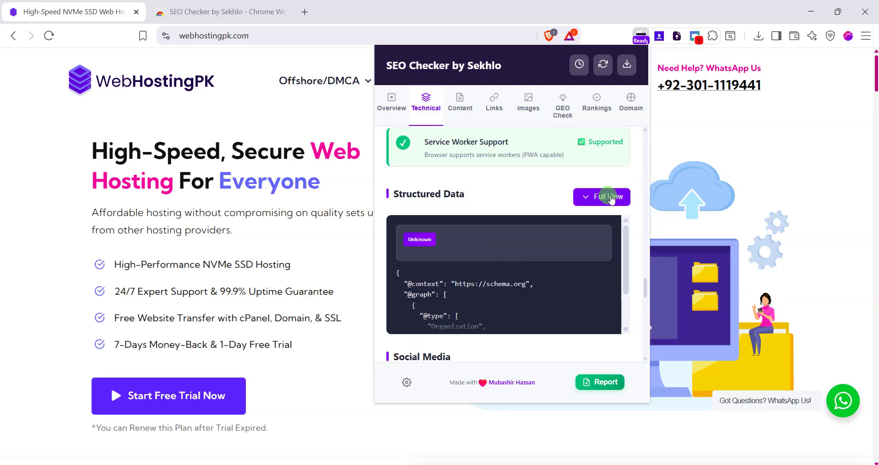
scroll(496, 252, "down", 3)
scroll(496, 249, "down", 1)
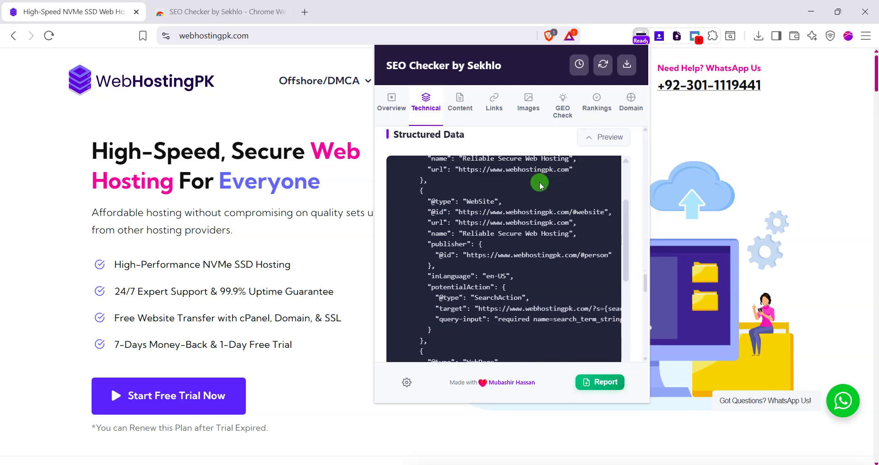
scroll(506, 269, "up", 2)
scroll(526, 287, "down", 10)
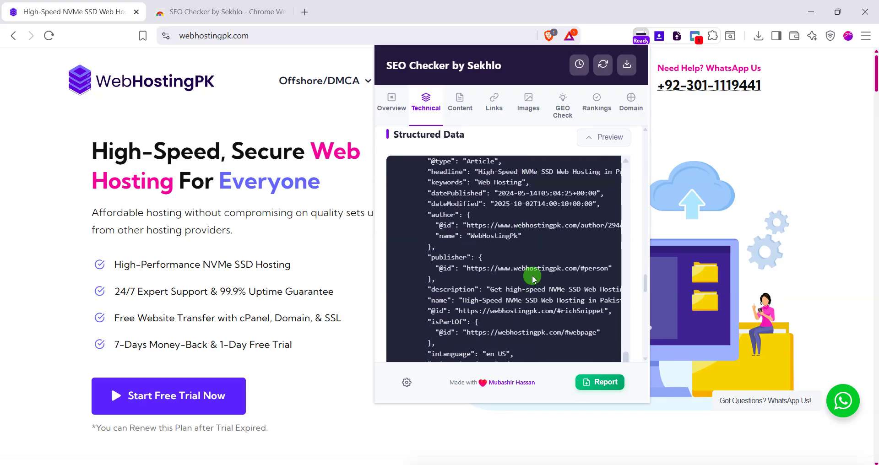
scroll(531, 277, "down", 3)
scroll(531, 275, "up", 6)
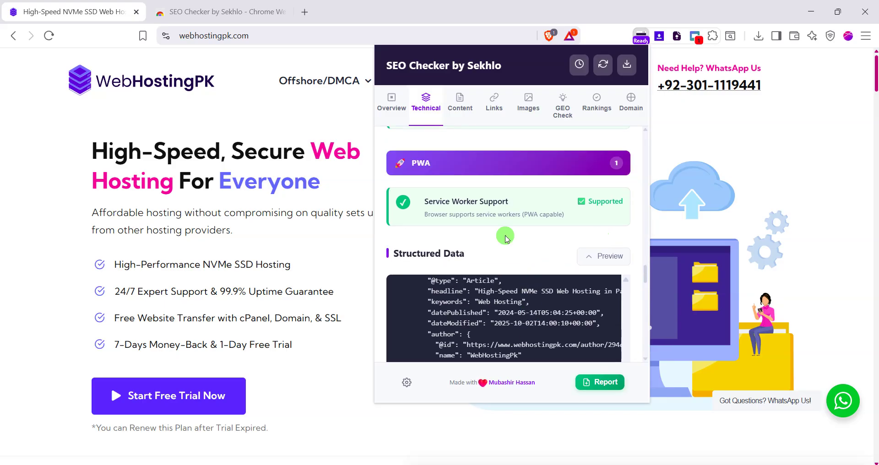
Examine the site's OpenGraph and other social media tags below the structured data
scroll(505, 237, "down", 5)
scroll(501, 302, "down", 2)
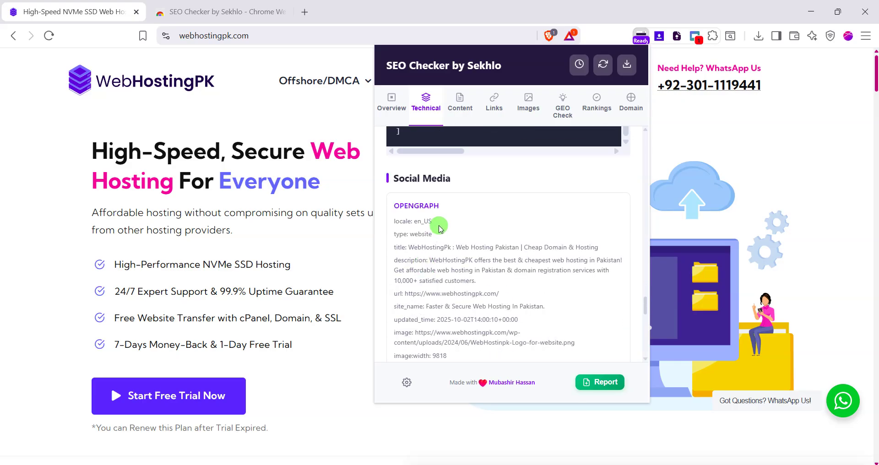
scroll(439, 229, "down", 8)
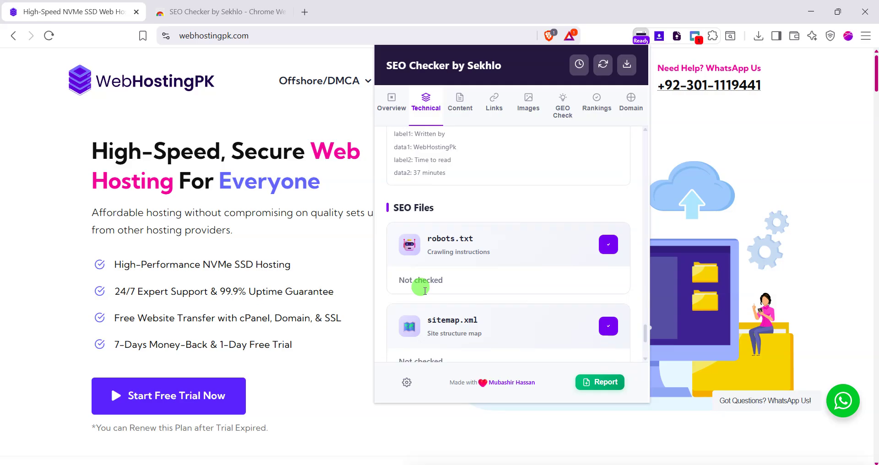
Run the robots.txt check under SEO Files and examine the file's crawling rules and sitemap reference
scroll(425, 291, "down", 1)
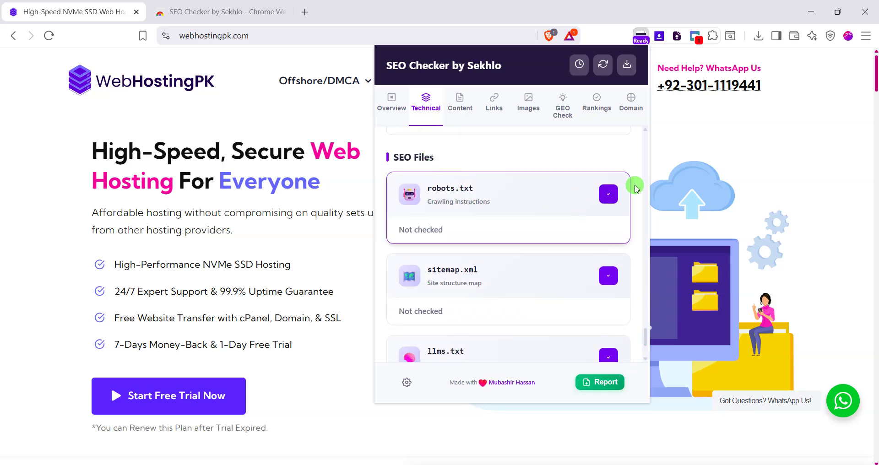
left_click(608, 194)
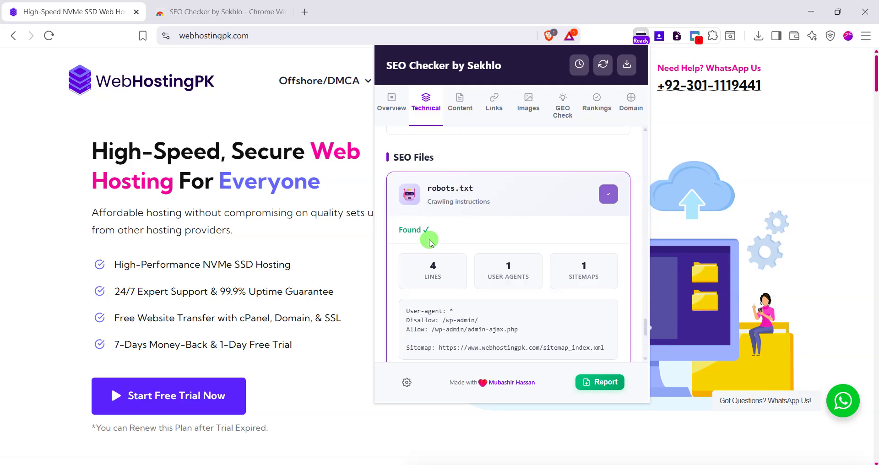
scroll(425, 248, "down", 1)
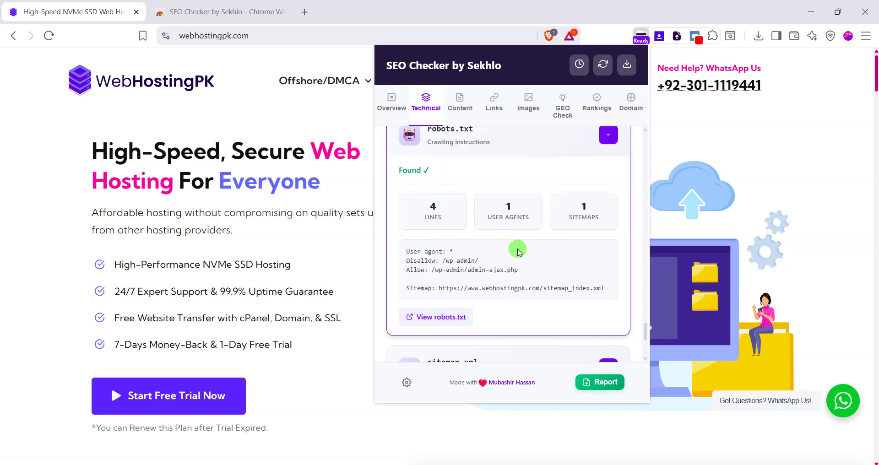
scroll(437, 200, "up", 1)
scroll(481, 270, "down", 3)
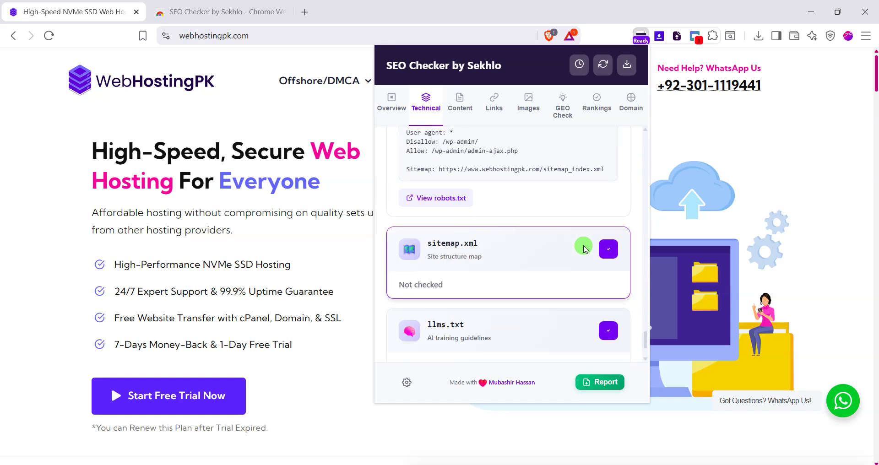
Run the sitemap.xml check and examine the sitemaps referenced by the index file
left_click(608, 249)
scroll(490, 276, "down", 1)
scroll(490, 276, "down", 2)
scroll(498, 306, "down", 1)
scroll(498, 308, "up", 1)
scroll(510, 245, "down", 3)
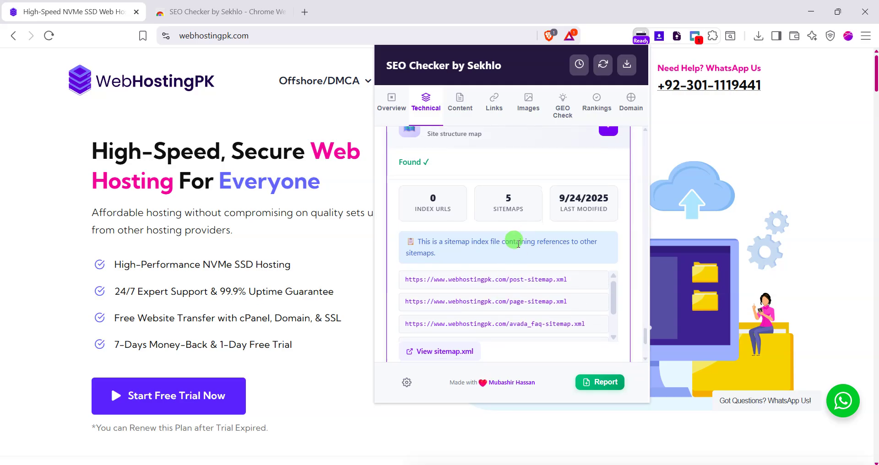
Run the llms.txt check and examine the file's figures and content preview
left_click(608, 249)
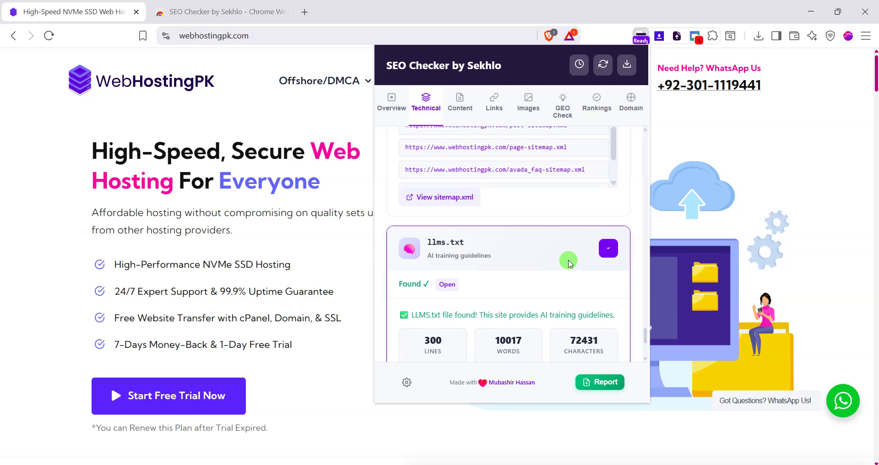
scroll(573, 271, "down", 1)
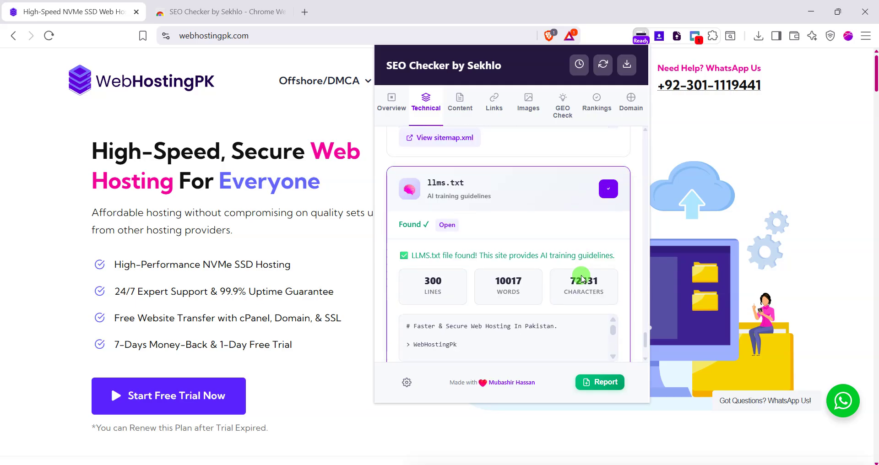
scroll(511, 272, "down", 1)
scroll(590, 278, "down", 1)
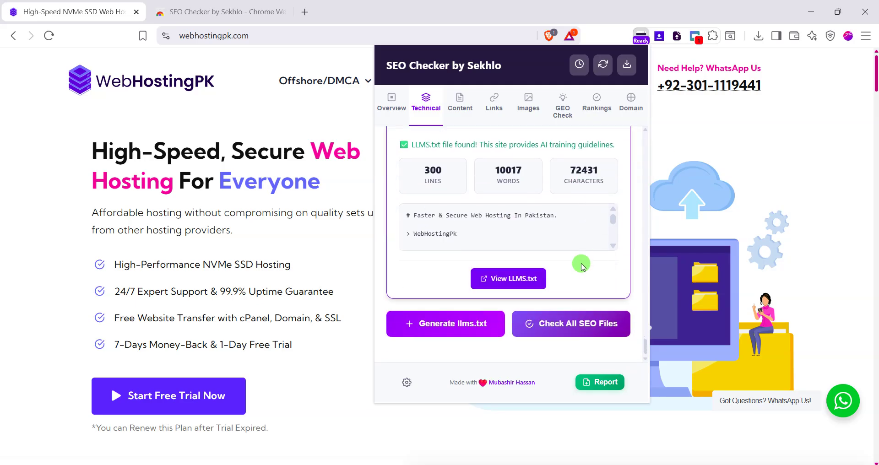
scroll(458, 226, "down", 1)
scroll(426, 224, "up", 3)
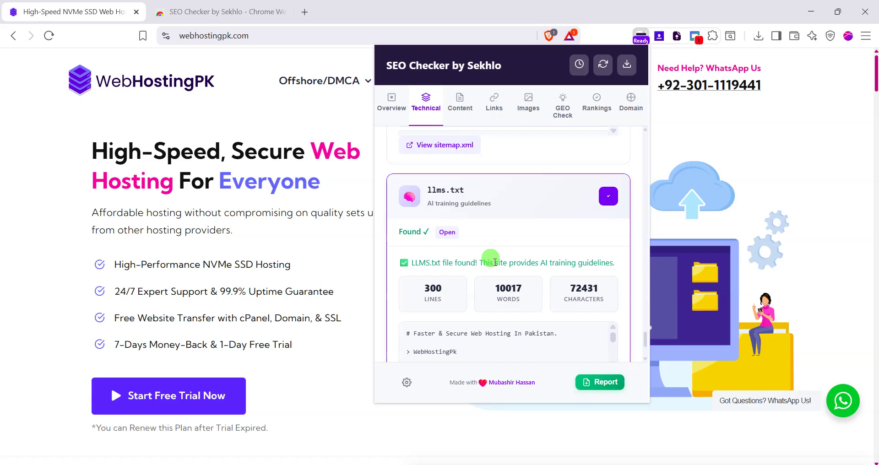
scroll(504, 256, "down", 3)
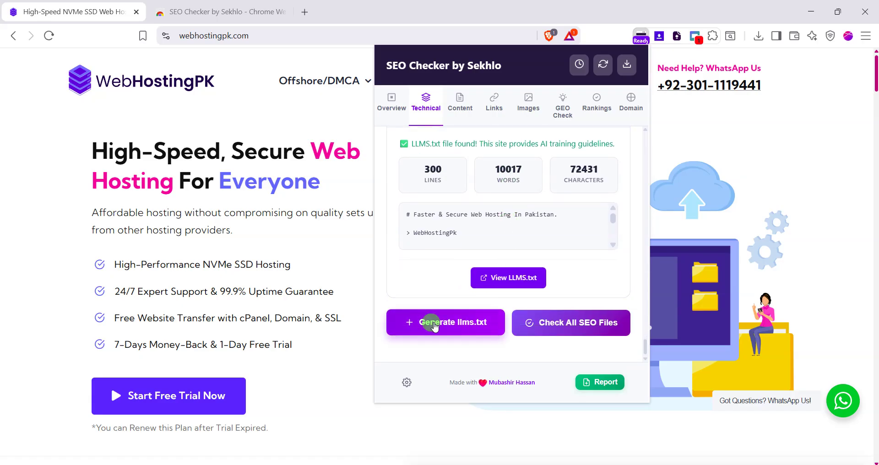
left_click(462, 324)
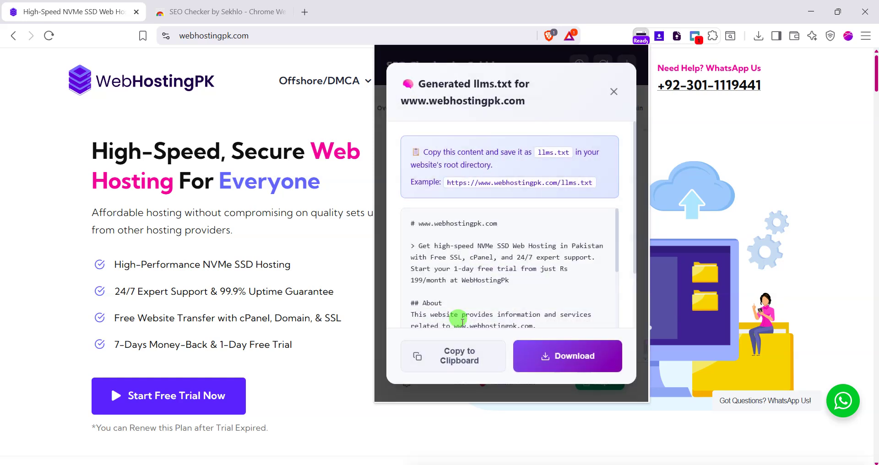
scroll(485, 215, "down", 2)
scroll(505, 236, "up", 2)
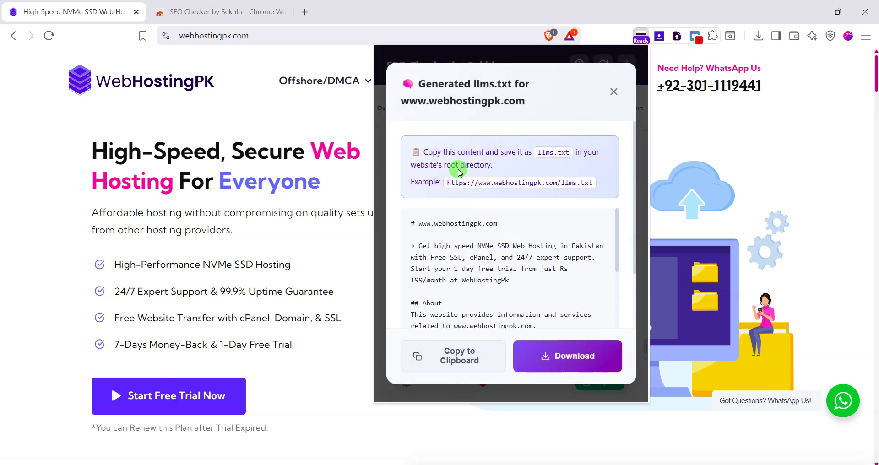
scroll(484, 220, "down", 6)
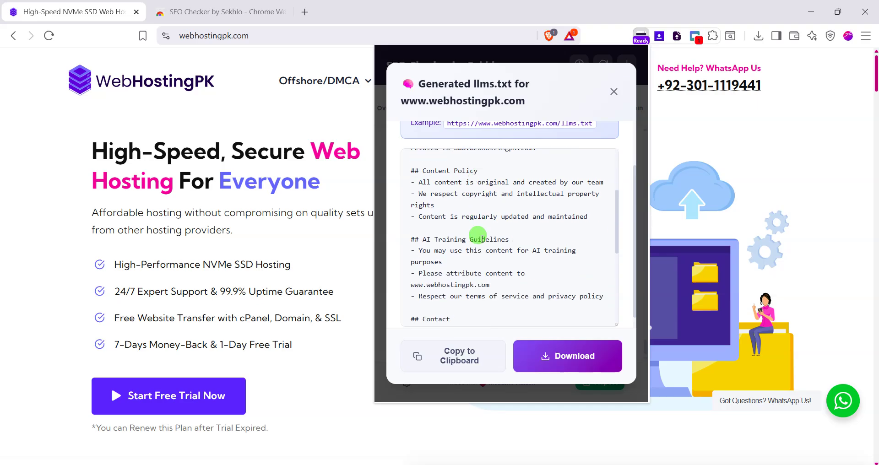
Read through the generated llms.txt content, from the site description to the Additional Information section, and close it
scroll(481, 237, "down", 3)
scroll(478, 235, "up", 9)
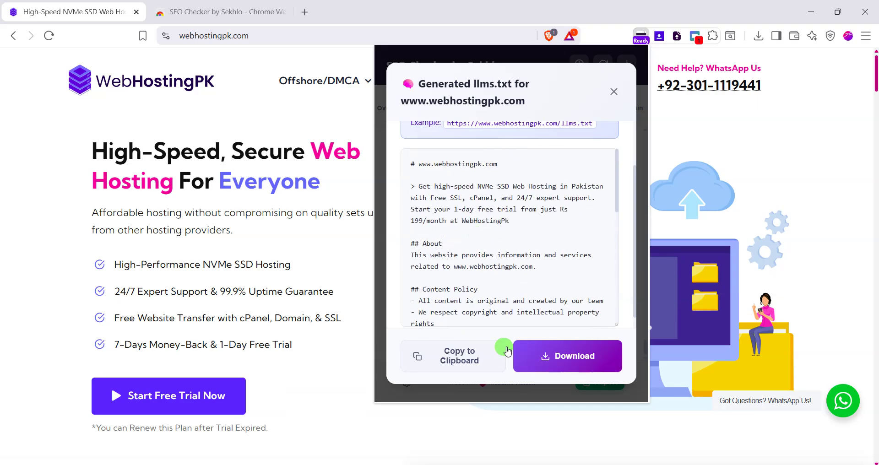
scroll(504, 270, "up", 2)
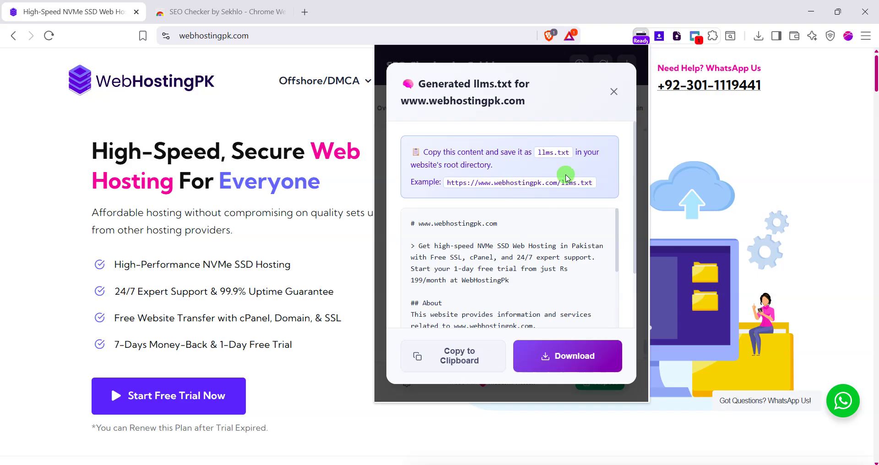
scroll(567, 177, "down", 5)
scroll(579, 164, "up", 4)
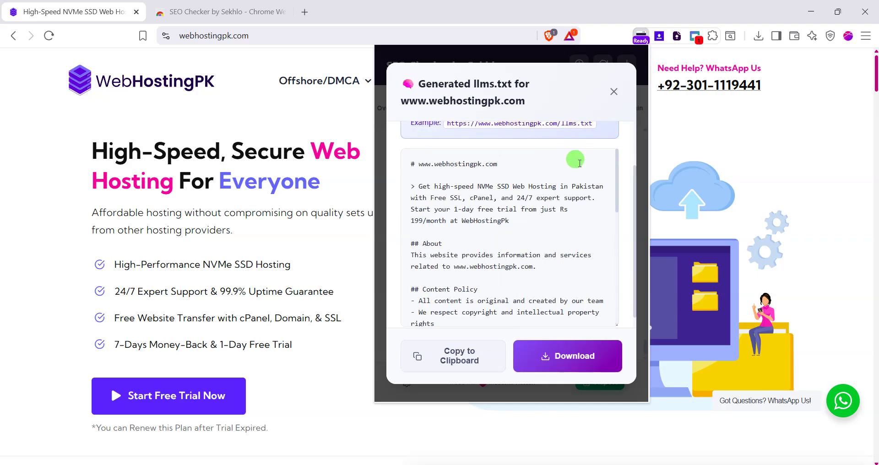
scroll(604, 176, "down", 10)
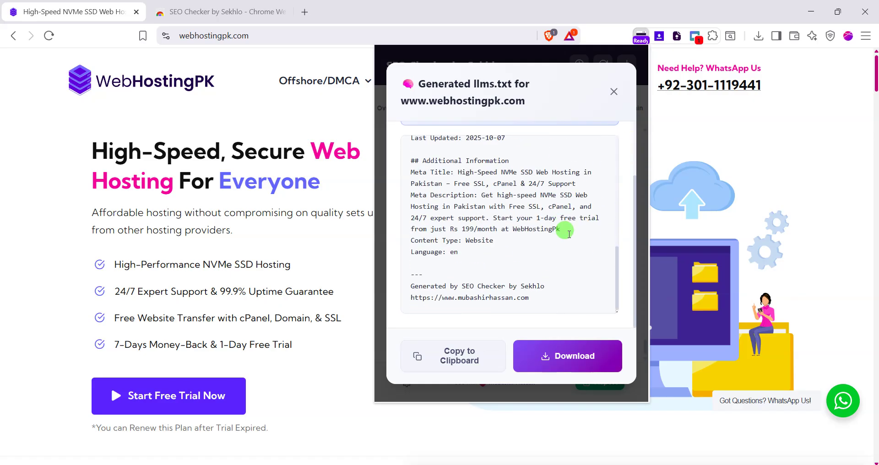
left_click(613, 102)
Review the sitemap.xml and llms.txt results, and run the combined check of all SEO files
scroll(548, 275, "up", 8)
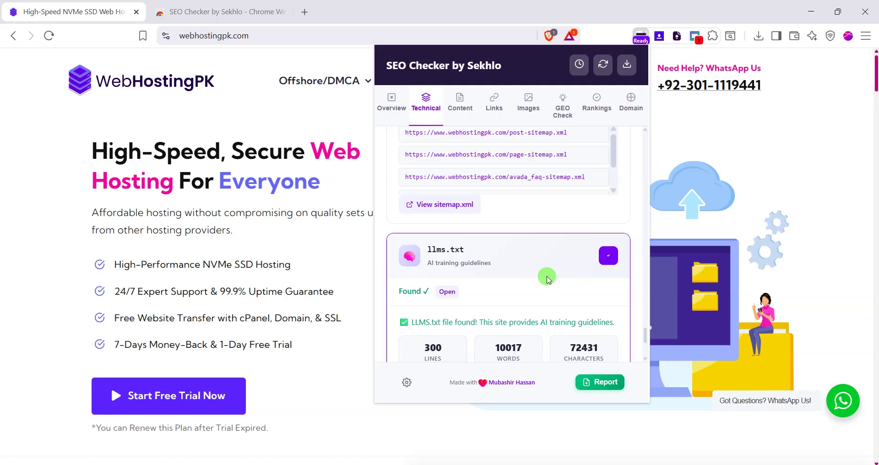
scroll(542, 256, "up", 2)
scroll(552, 321, "down", 3)
scroll(555, 338, "down", 3)
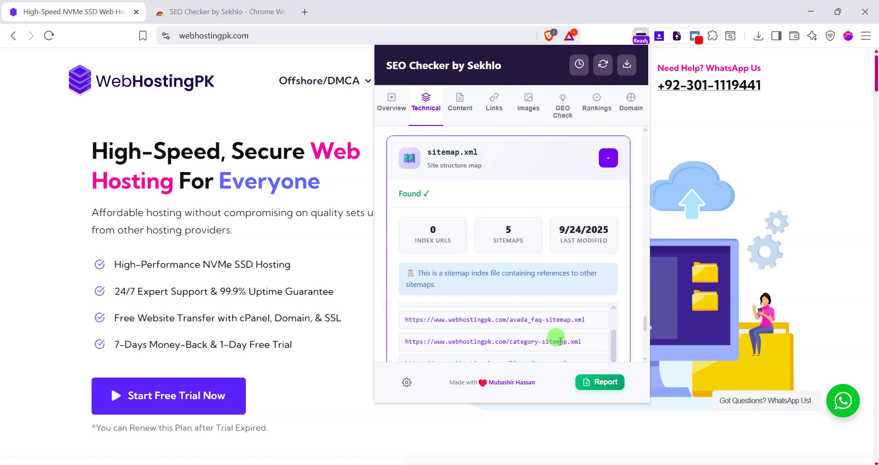
scroll(609, 302, "down", 3)
scroll(595, 311, "down", 5)
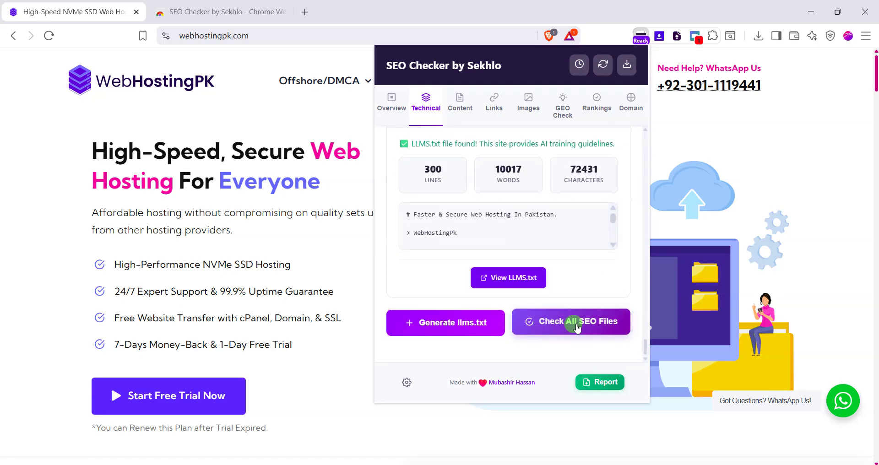
scroll(569, 326, "up", 4)
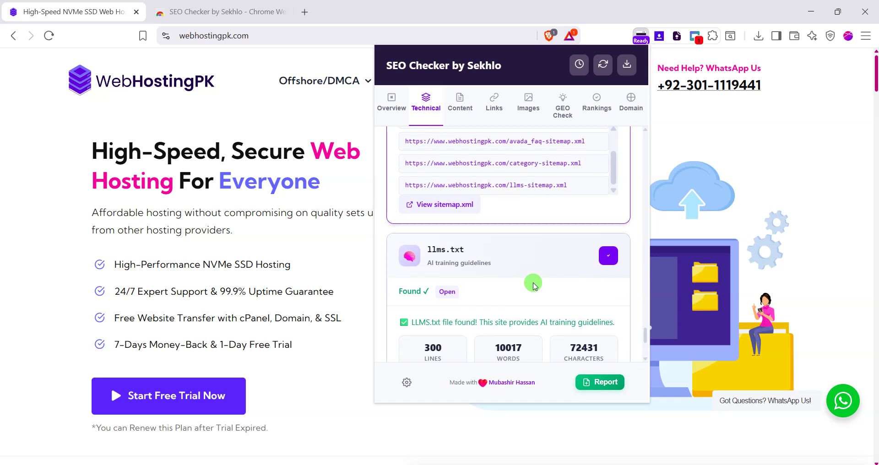
scroll(590, 297, "down", 4)
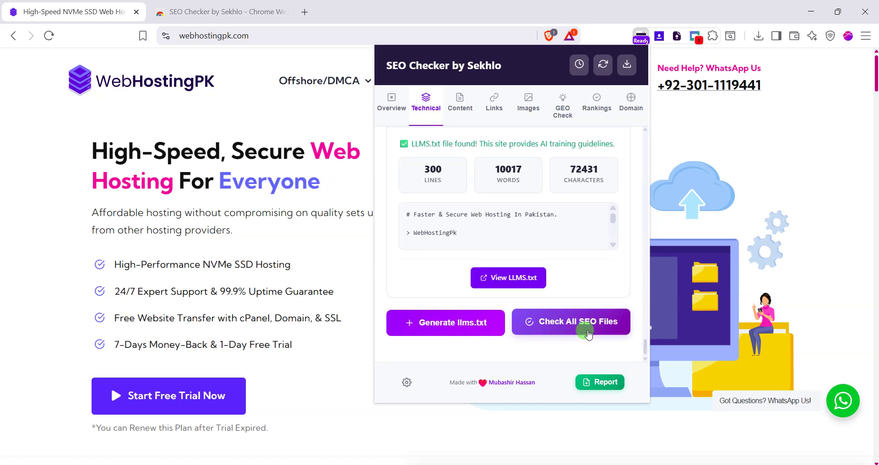
left_click(577, 315)
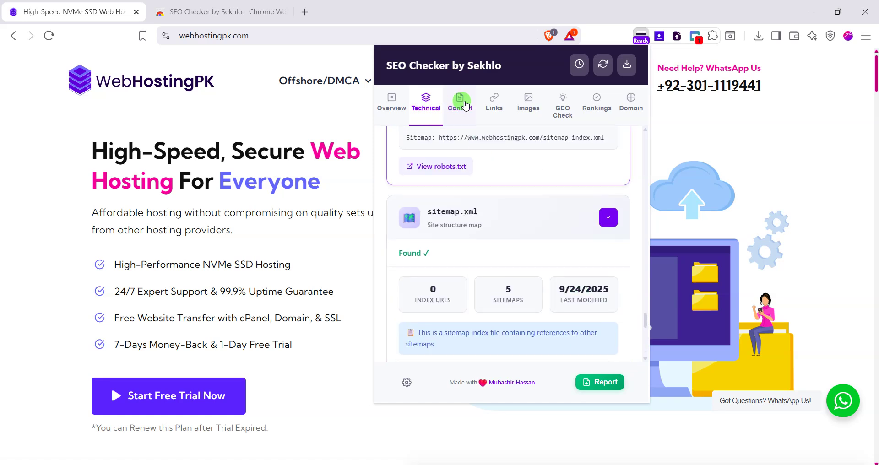
Examine the page's heading structure from H1 to H4 in the content analysis
left_click(462, 101)
scroll(569, 288, "up", 15)
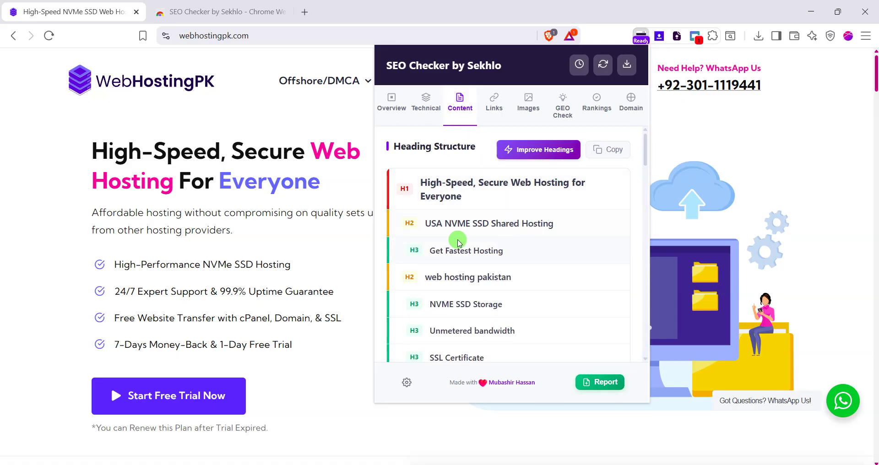
scroll(451, 230, "down", 5)
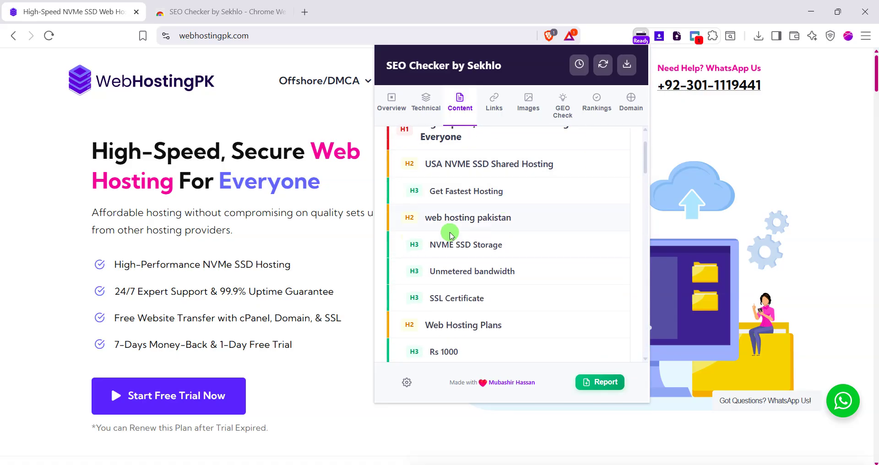
scroll(472, 247, "down", 8)
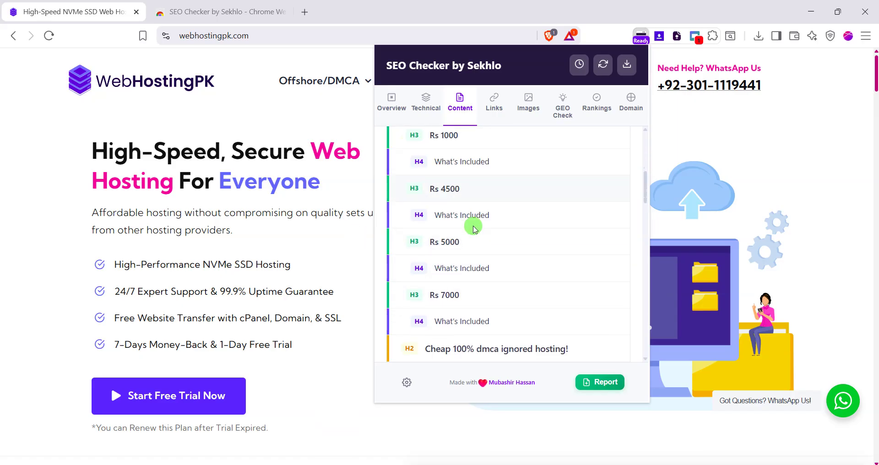
scroll(469, 267, "down", 10)
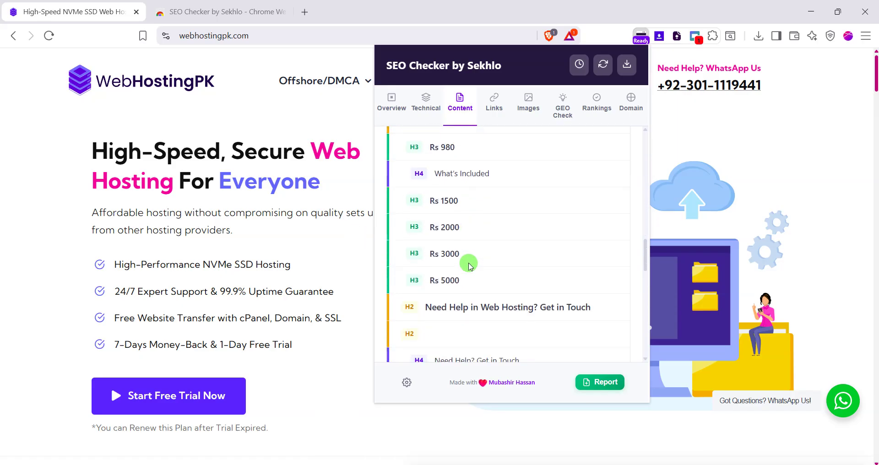
Examine the Top Keywords with their density percentages and request AI keywords from Perplexity AI
scroll(468, 262, "up", 2)
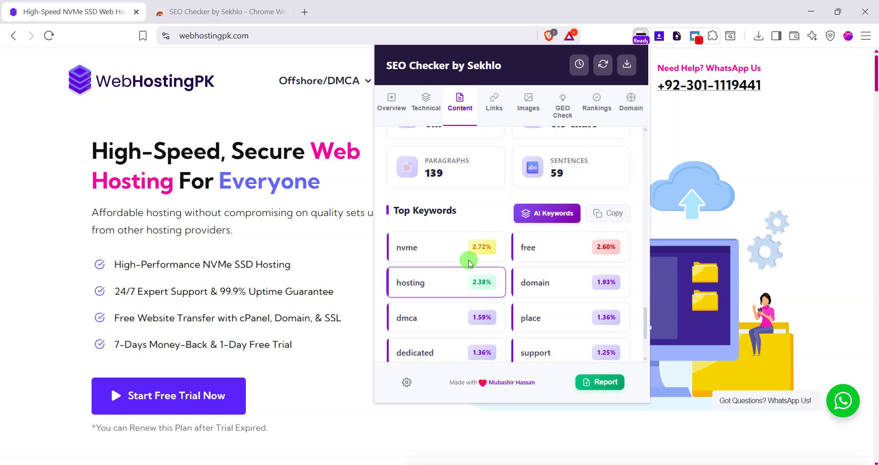
scroll(462, 281, "down", 2)
scroll(467, 256, "up", 4)
scroll(527, 251, "down", 2)
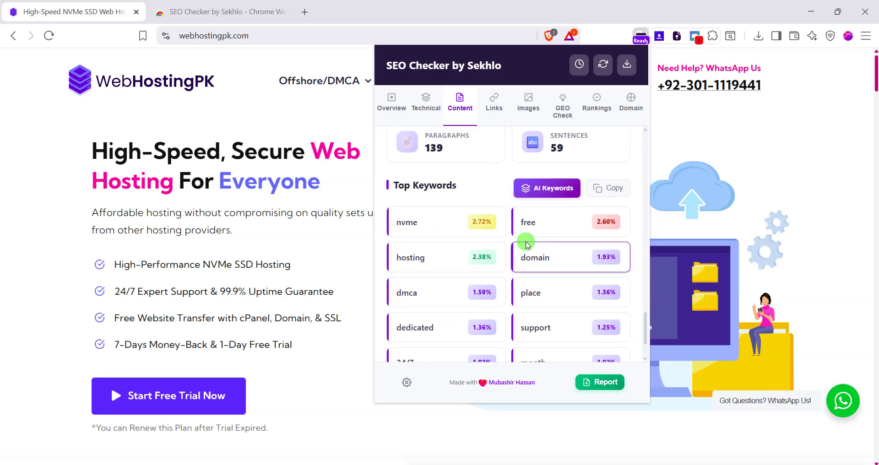
scroll(545, 229, "down", 1)
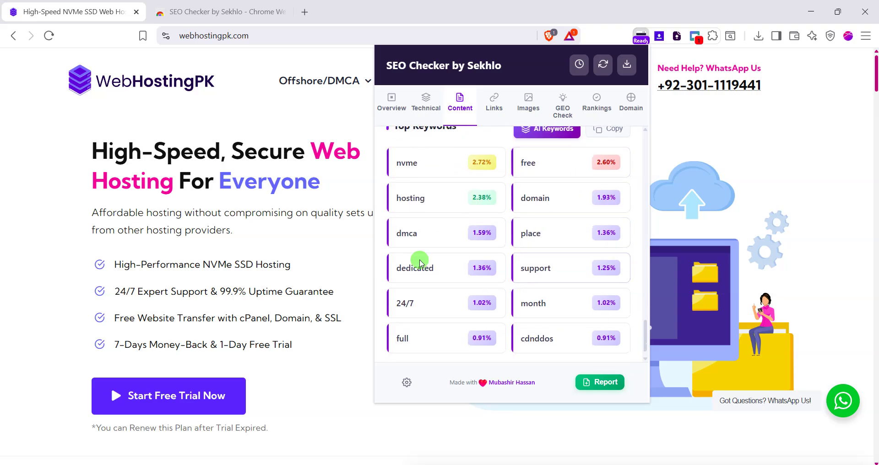
scroll(471, 229, "up", 1)
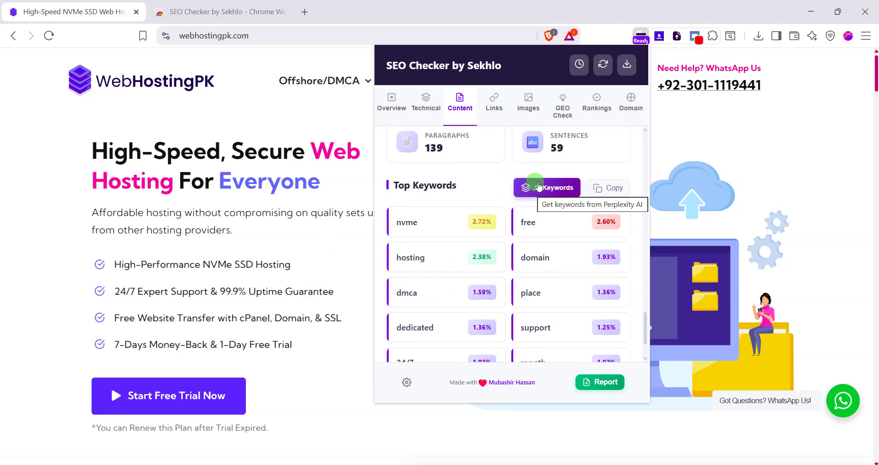
left_click(549, 191)
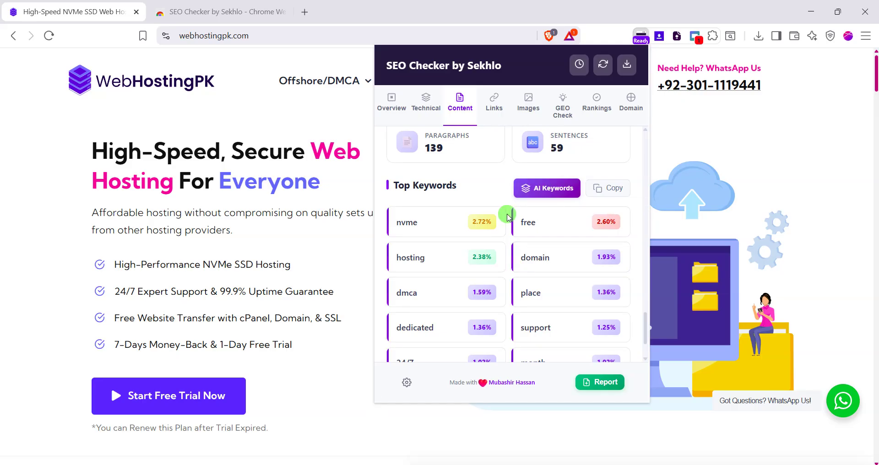
scroll(507, 218, "down", 10)
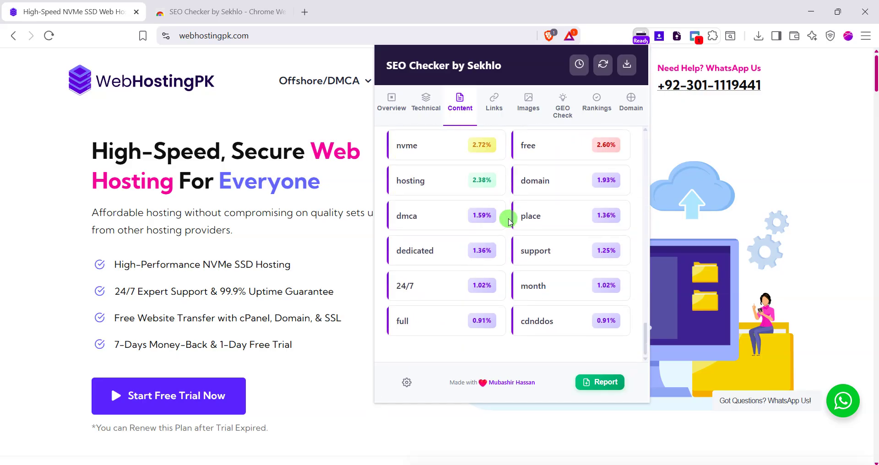
Review the link analysis, going through the internal, external and broken link lists
left_click(492, 99)
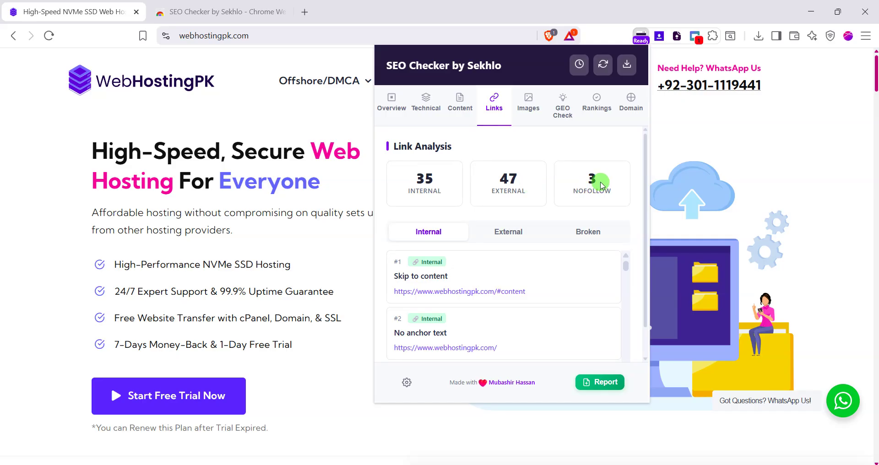
scroll(484, 314, "down", 12)
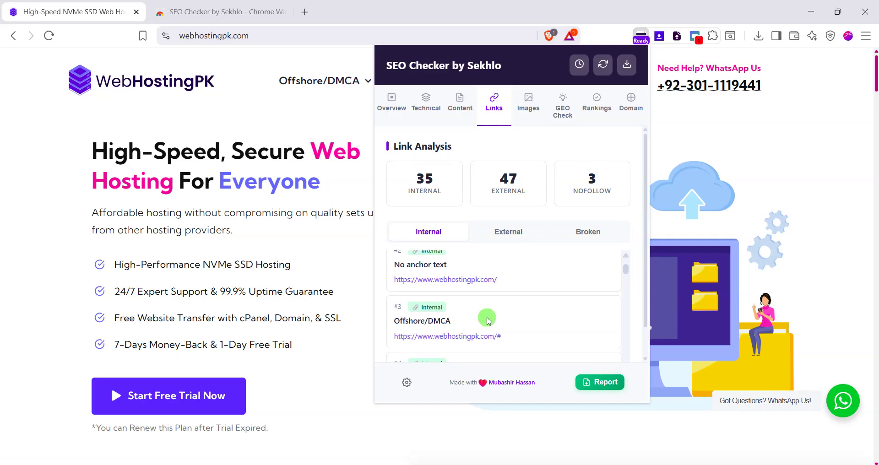
left_click(476, 234)
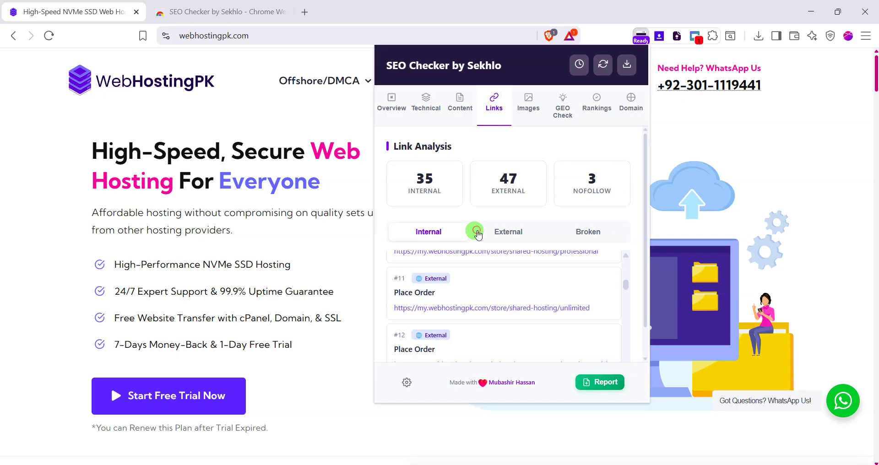
scroll(491, 293, "up", 10)
scroll(489, 282, "up", 2)
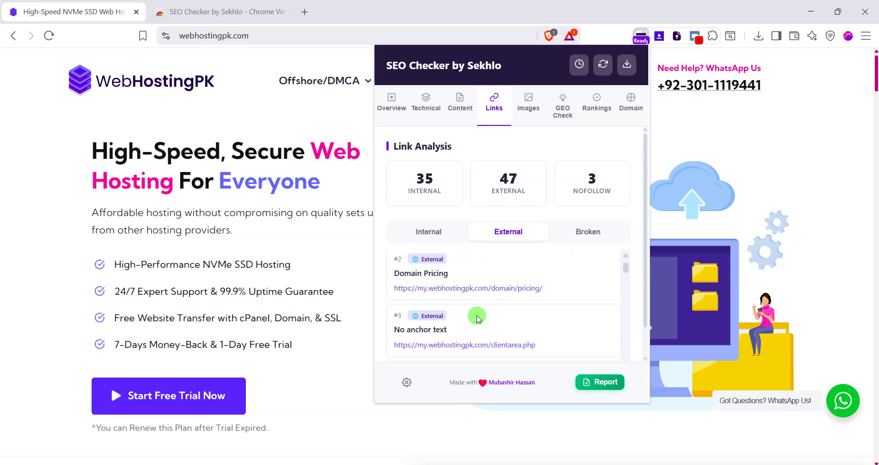
left_click(578, 233)
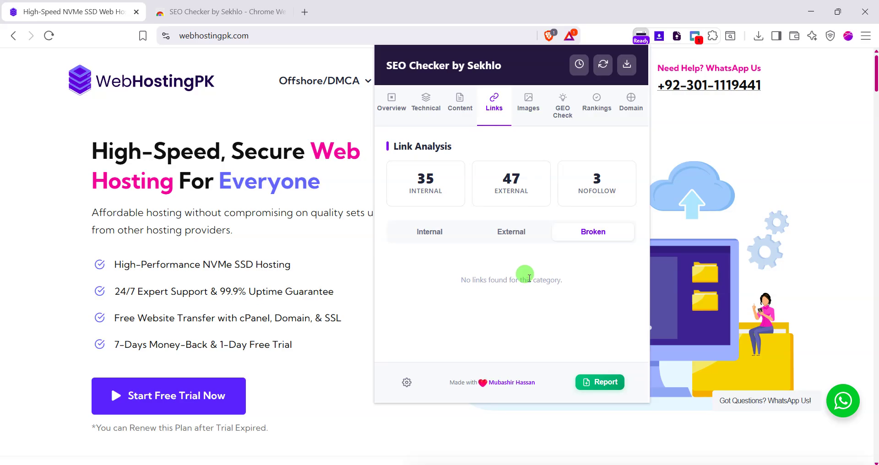
Examine the image analysis figures and browse the whole image list for alt text status
left_click(534, 114)
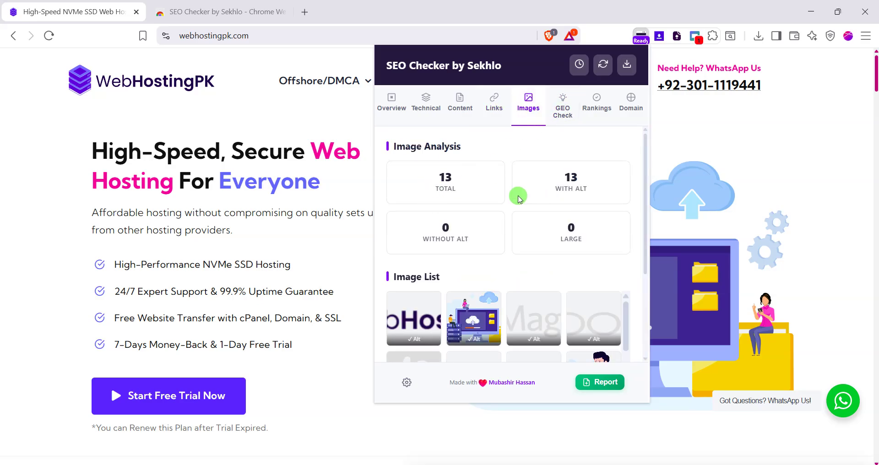
scroll(519, 204, "down", 2)
scroll(522, 206, "up", 2)
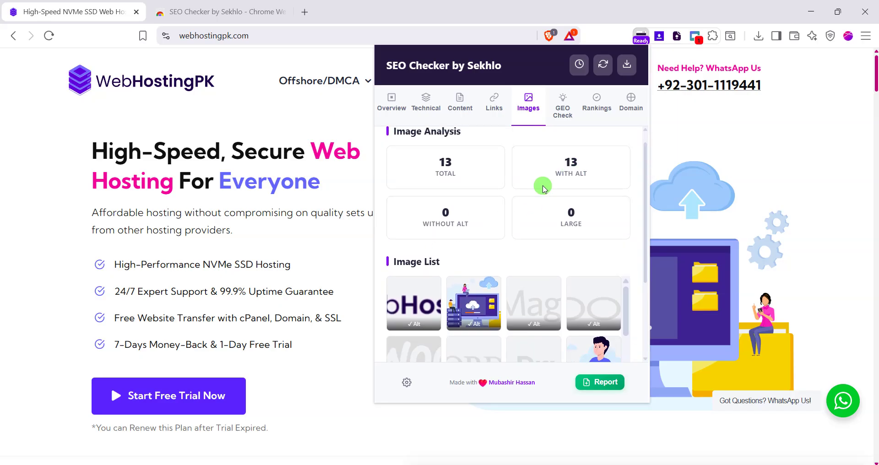
scroll(527, 181, "down", 2)
scroll(445, 169, "down", 3)
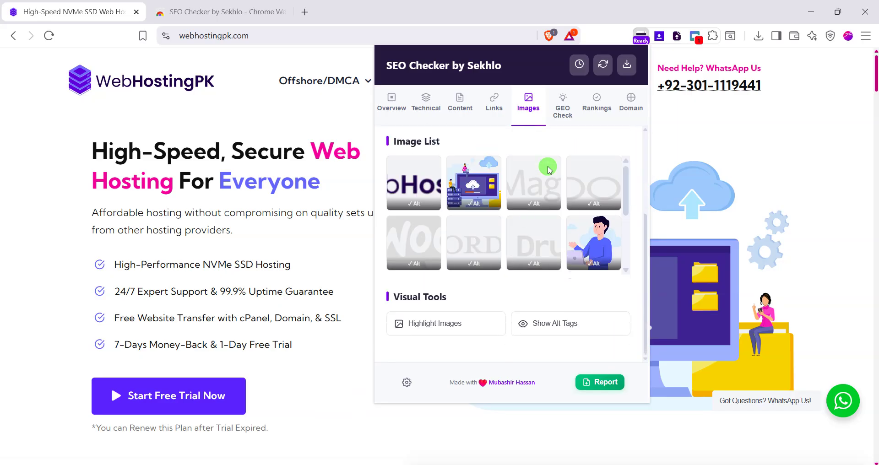
scroll(487, 194, "down", 3)
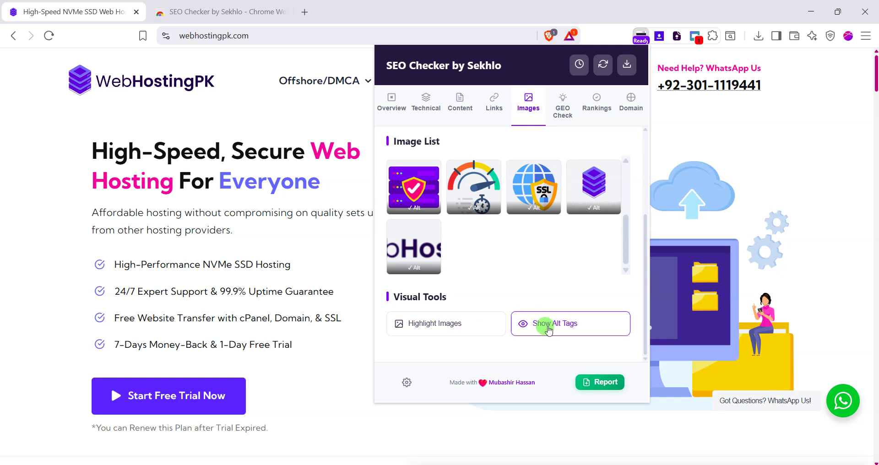
Highlight all images on the webhostingpk.com page and inspect the marked images down the page
left_click(455, 325)
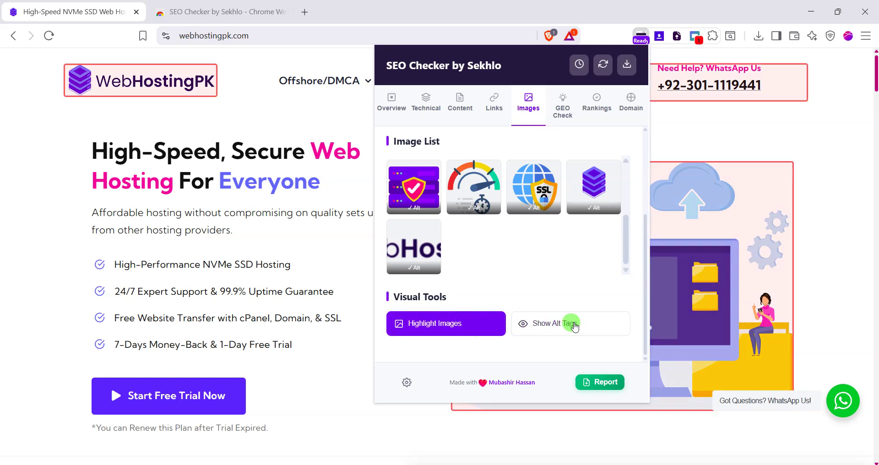
scroll(769, 191, "down", 3)
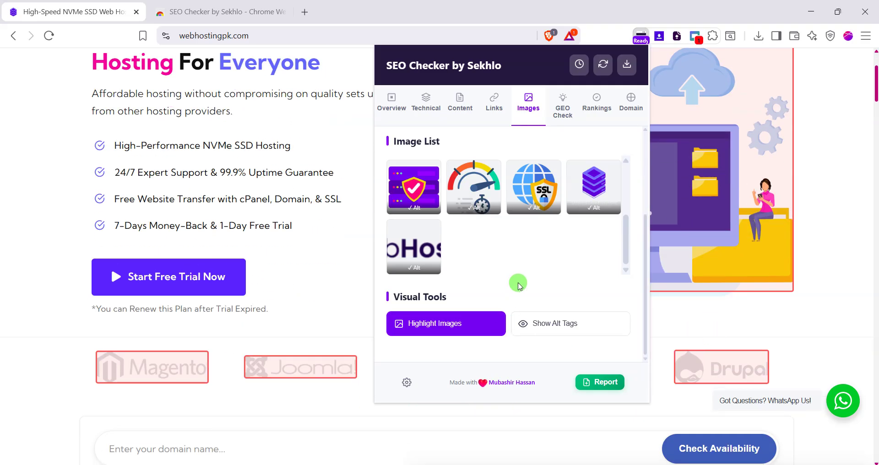
scroll(220, 343, "down", 10)
scroll(221, 338, "up", 4)
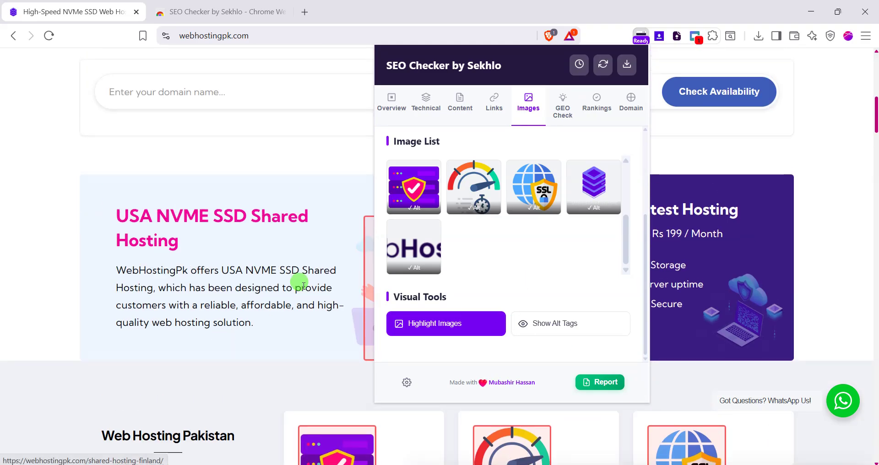
scroll(275, 302, "down", 5)
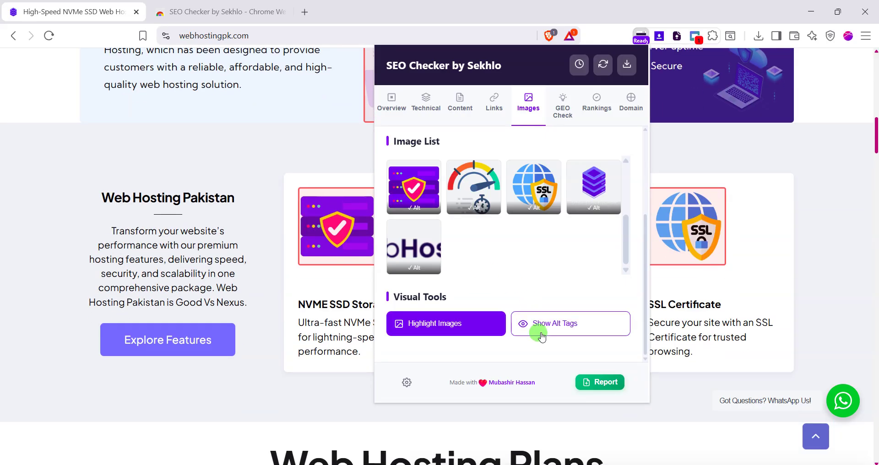
Show the alt tags on the page's images and inspect the labels on the logos and banners
left_click(547, 332)
scroll(320, 293, "up", 8)
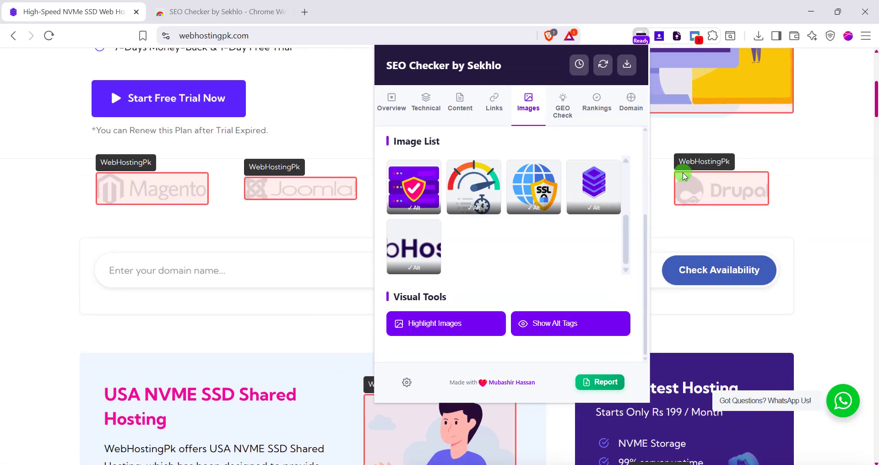
scroll(702, 289, "up", 5)
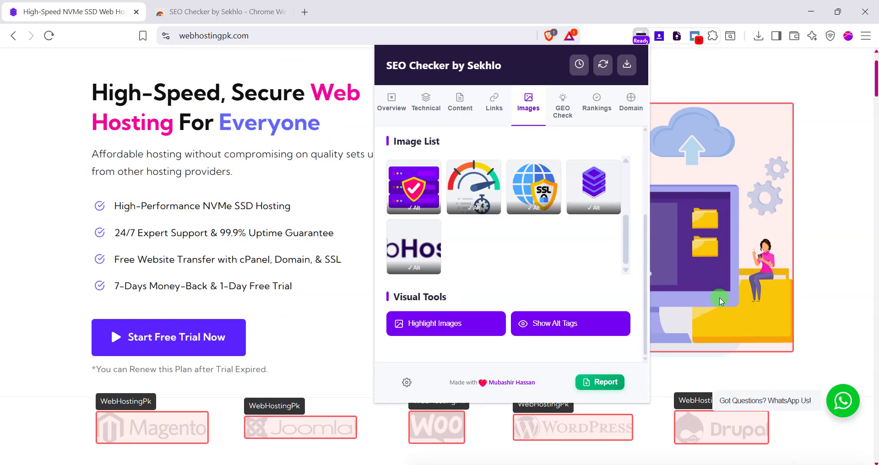
Check the image alt labels down to the page footer and turn off the alt tag display and image highlighting
scroll(719, 298, "down", 12)
scroll(250, 330, "down", 15)
scroll(255, 333, "down", 20)
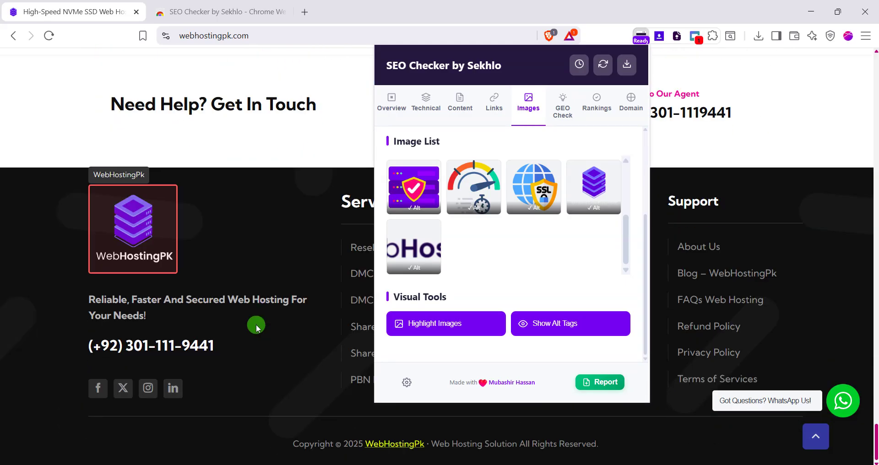
scroll(256, 326, "up", 3)
left_click(541, 320)
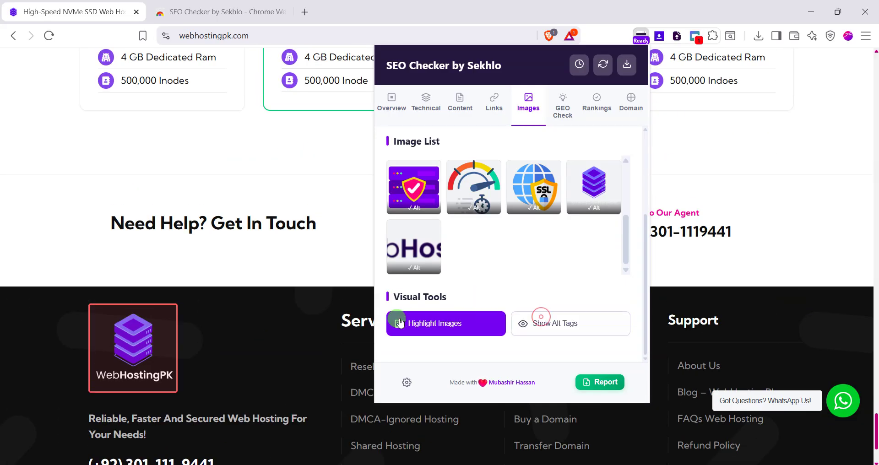
Run the GEO/AEO analysis of the page, leaving the target keywords empty for auto-detection
left_click(558, 123)
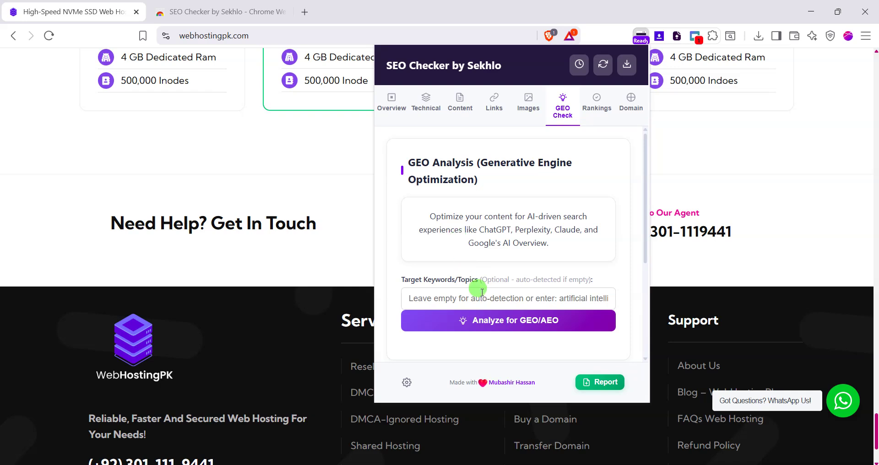
scroll(490, 274, "down", 3)
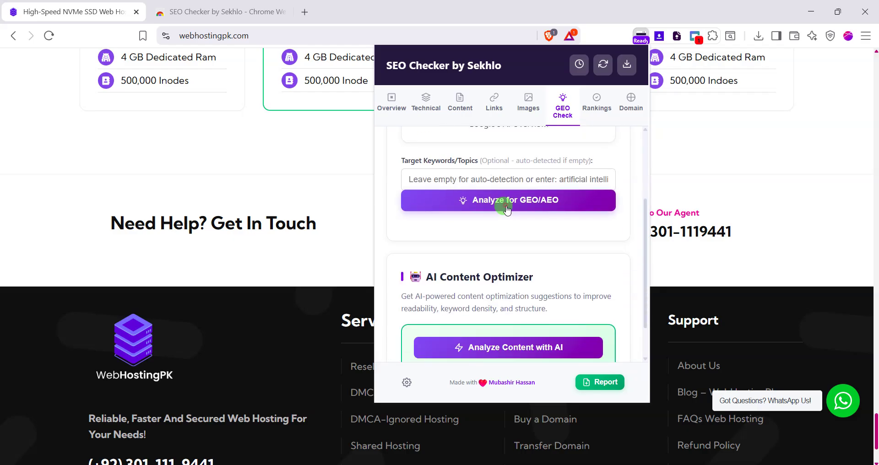
left_click(507, 202)
Examine the GEO results, covering the optimization score, AI engine compatibility, content structure for AI and answer box potential
scroll(503, 240, "down", 2)
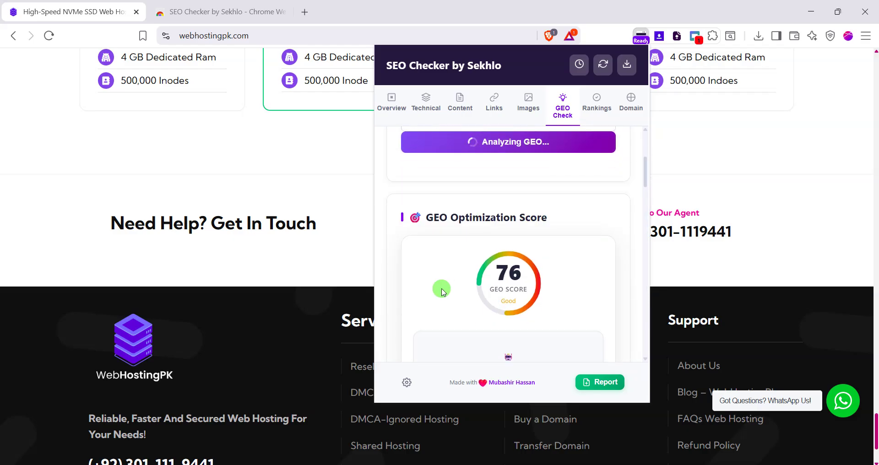
scroll(467, 279, "down", 3)
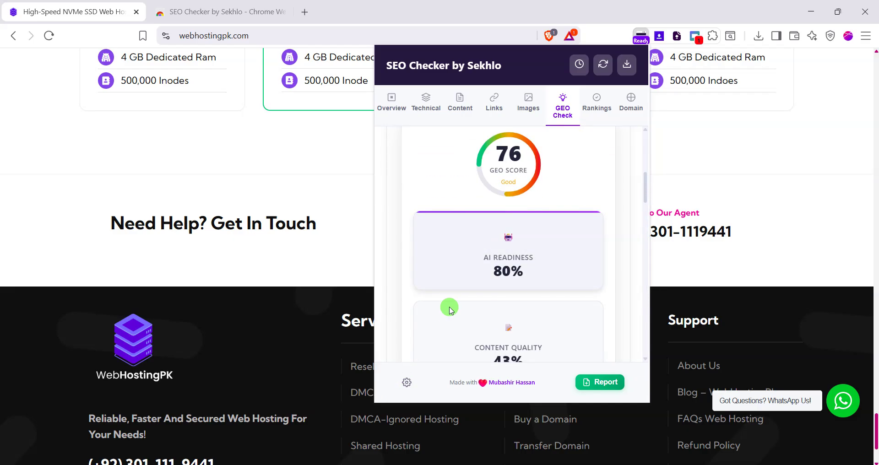
scroll(448, 324, "down", 1)
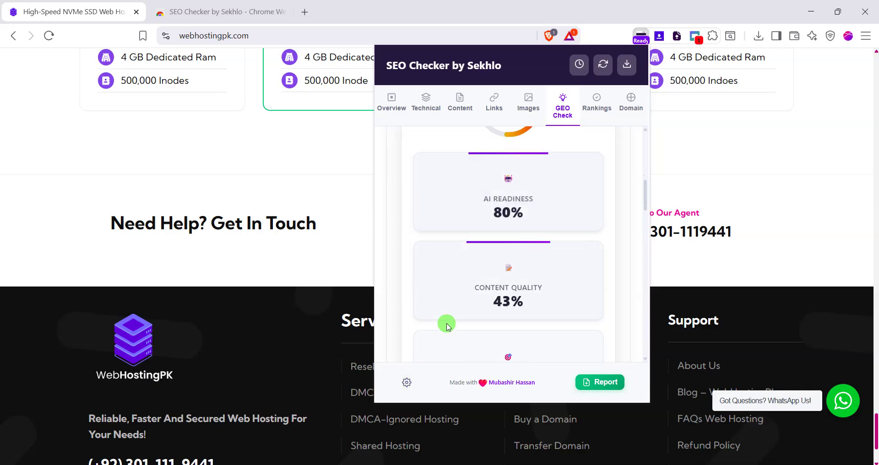
scroll(447, 324, "down", 4)
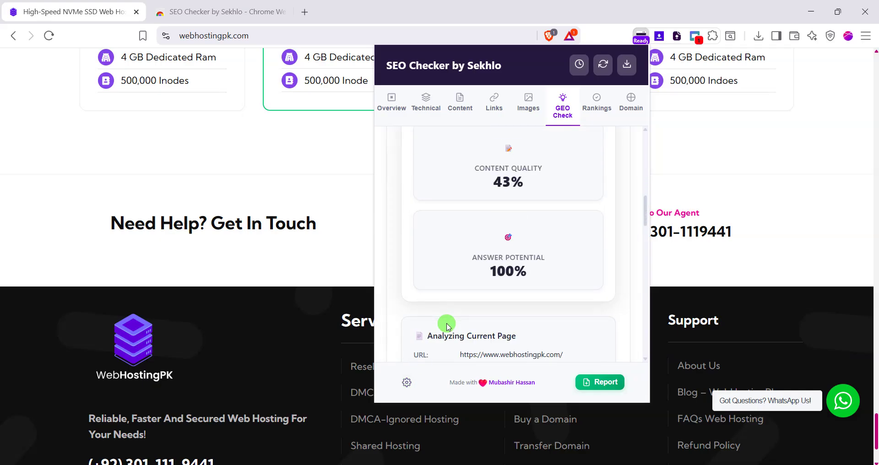
scroll(481, 261, "down", 4)
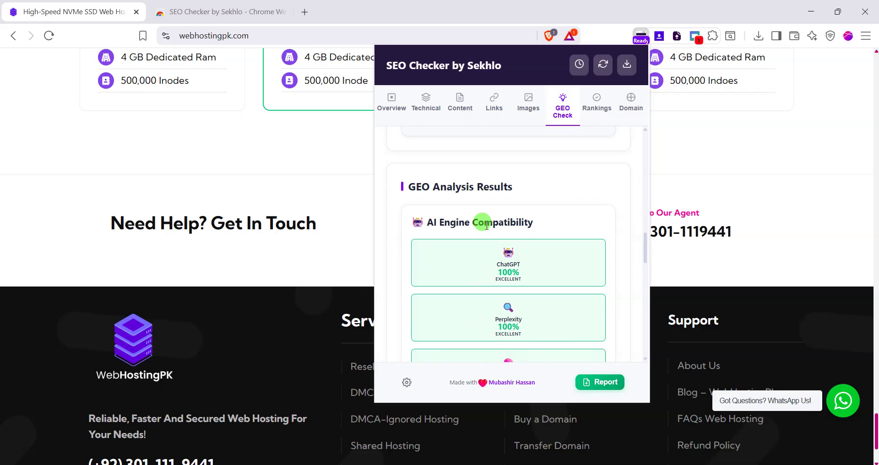
scroll(491, 229, "up", 8)
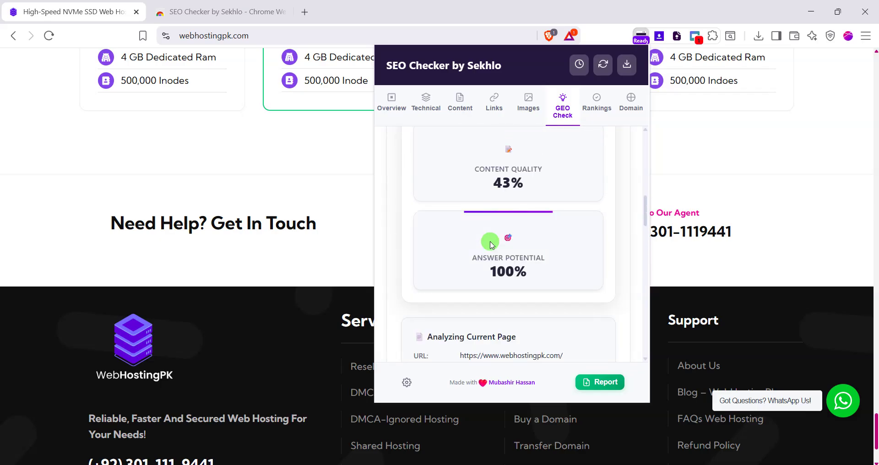
scroll(490, 244, "up", 1)
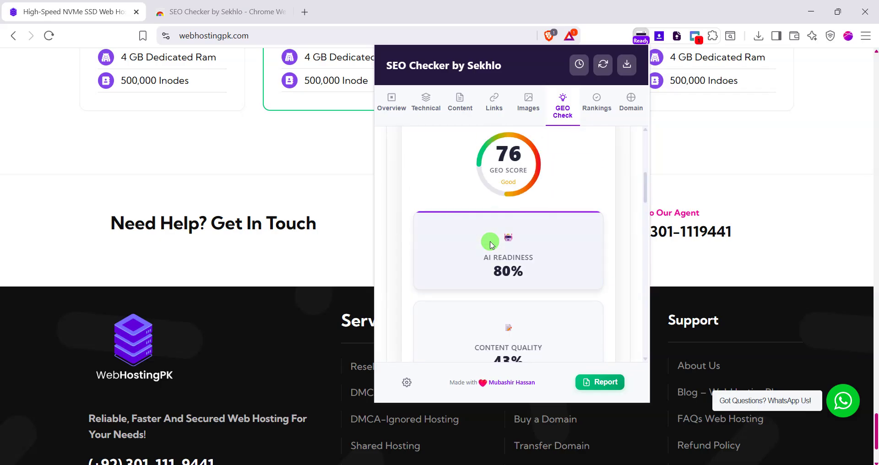
scroll(491, 244, "down", 7)
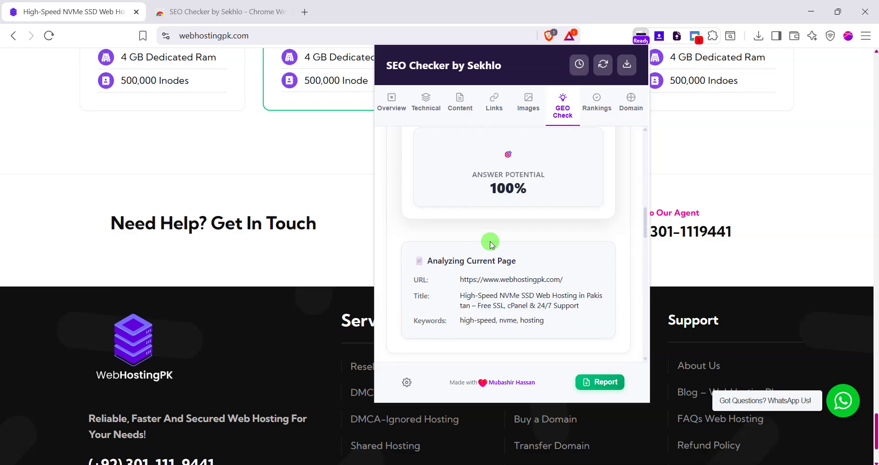
scroll(490, 244, "down", 6)
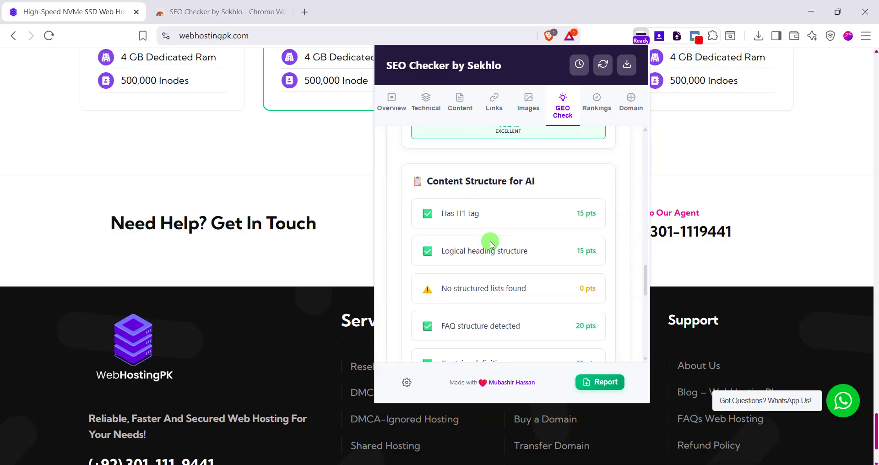
scroll(490, 244, "down", 5)
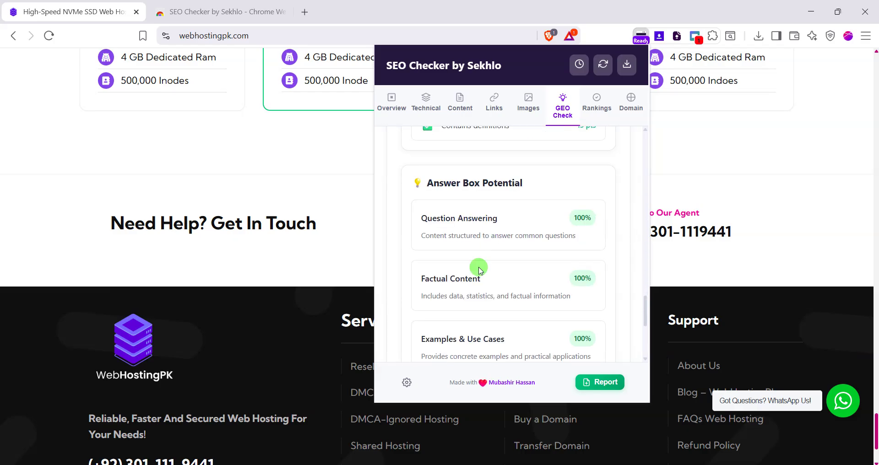
Analyze the page content with the AI Content Optimizer and read through its improvement suggestions
scroll(479, 270, "down", 5)
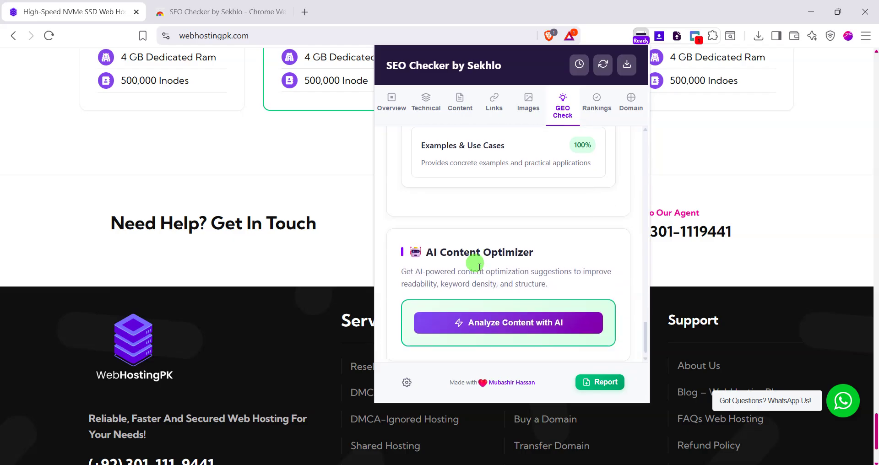
left_click(486, 302)
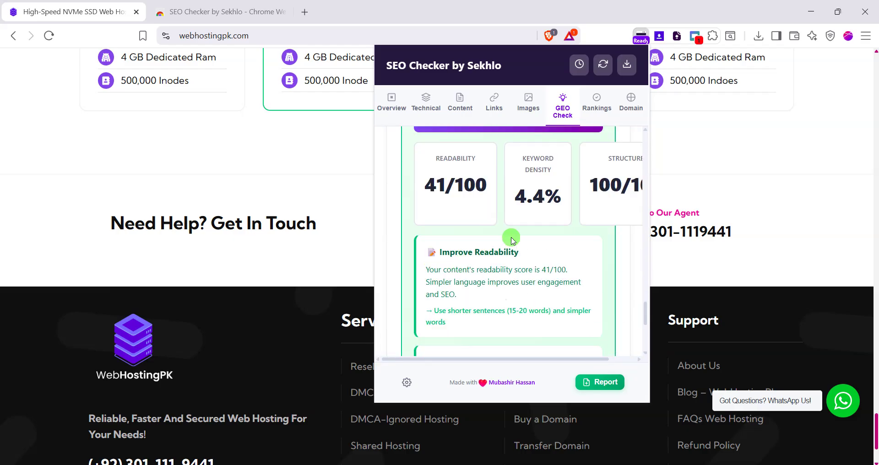
scroll(549, 229, "down", 5)
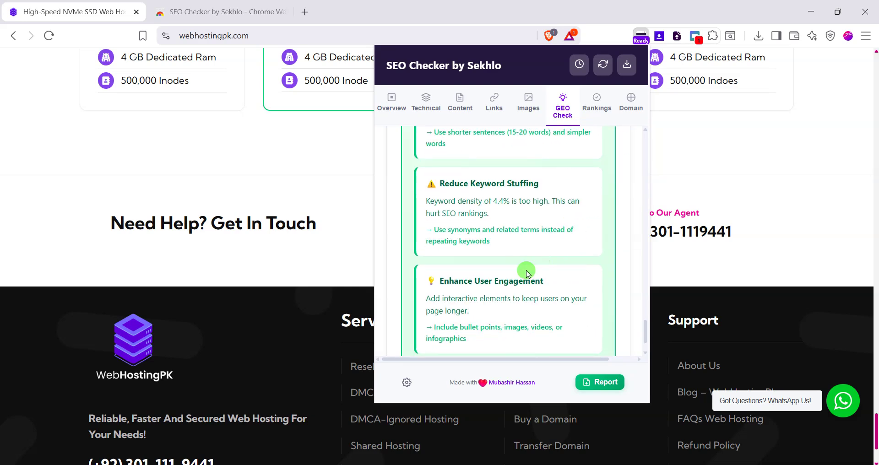
Set up the Google ranking check with the keyword "nvme web hosting" and Pakistan (PK) as the target country
left_click(596, 109)
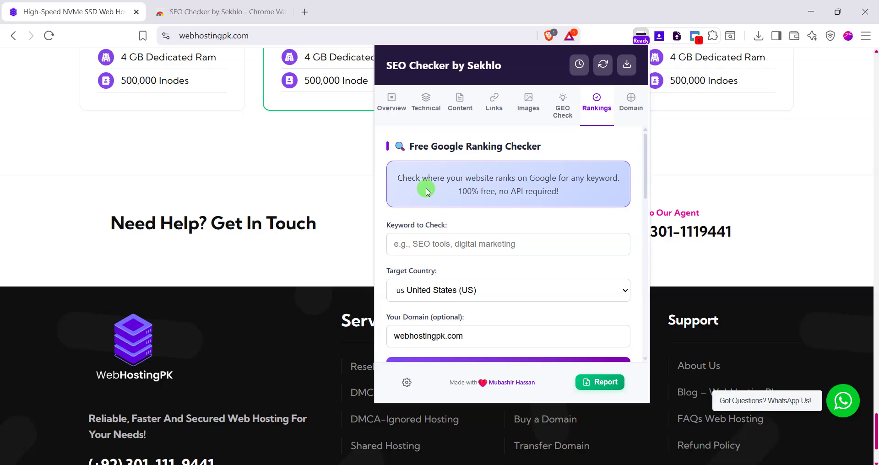
scroll(463, 242, "down", 3)
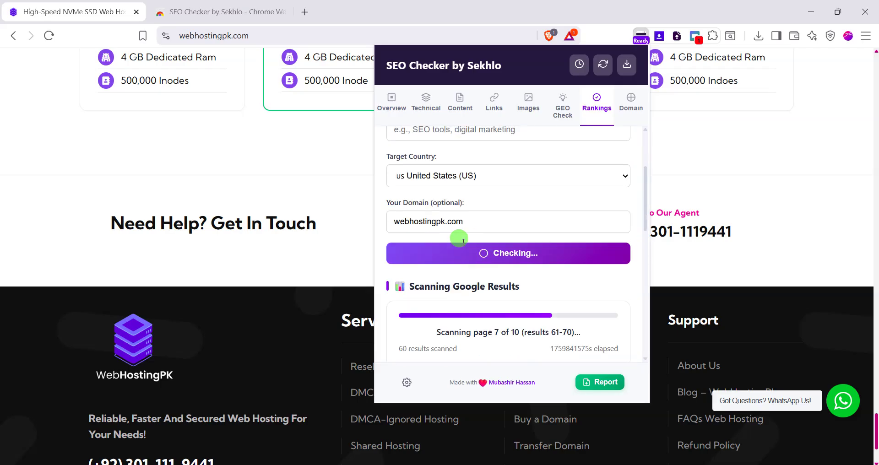
left_click(448, 171)
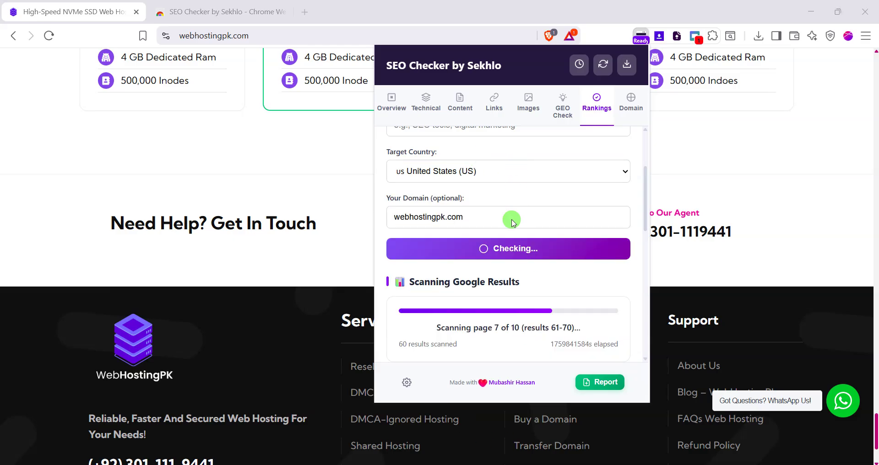
scroll(516, 290, "down", 3)
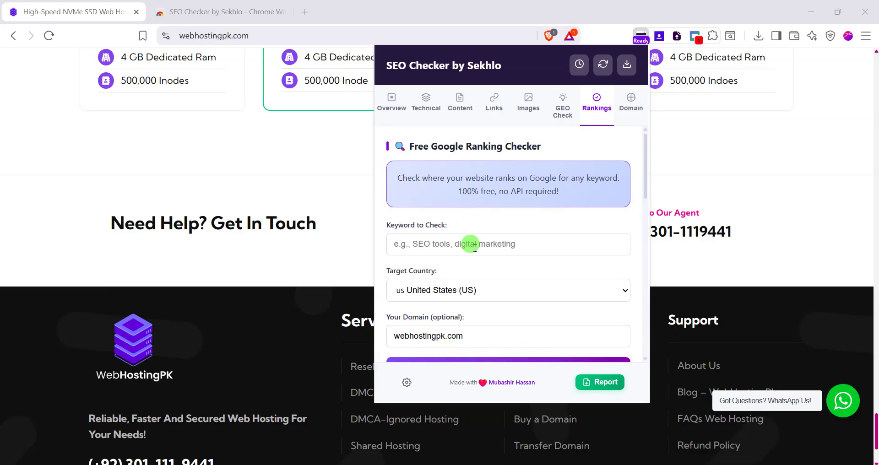
left_click(473, 247)
type("web hosting")
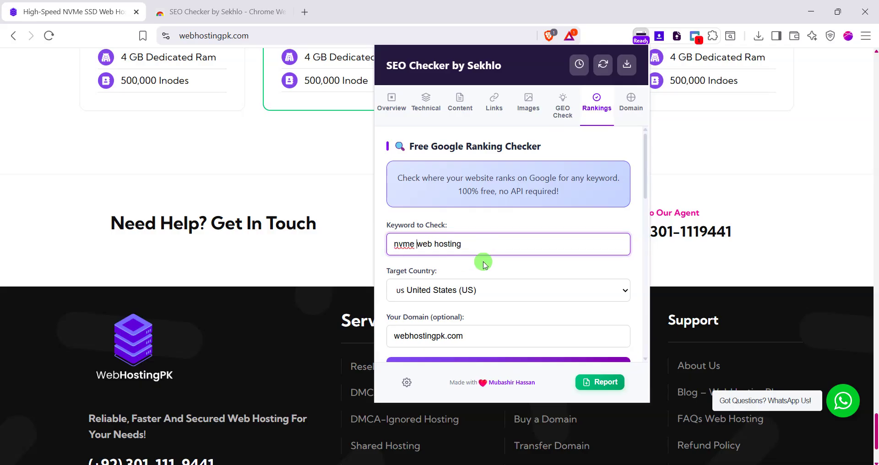
key("Return")
left_click(444, 231)
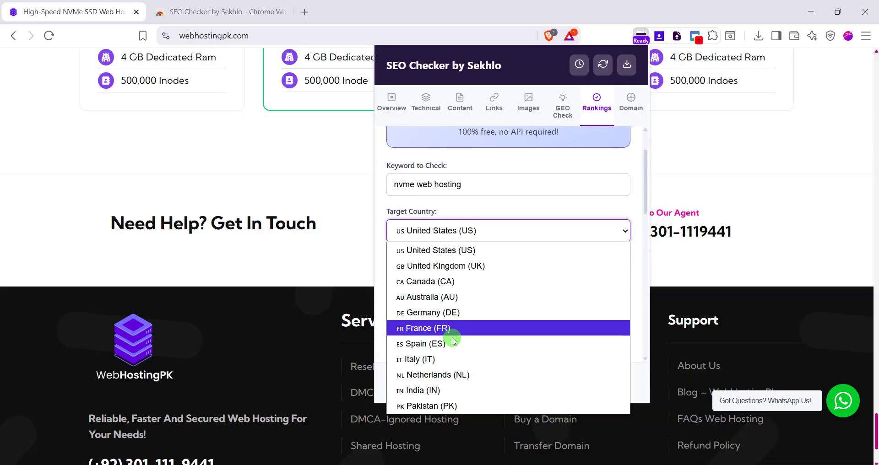
left_click(465, 406)
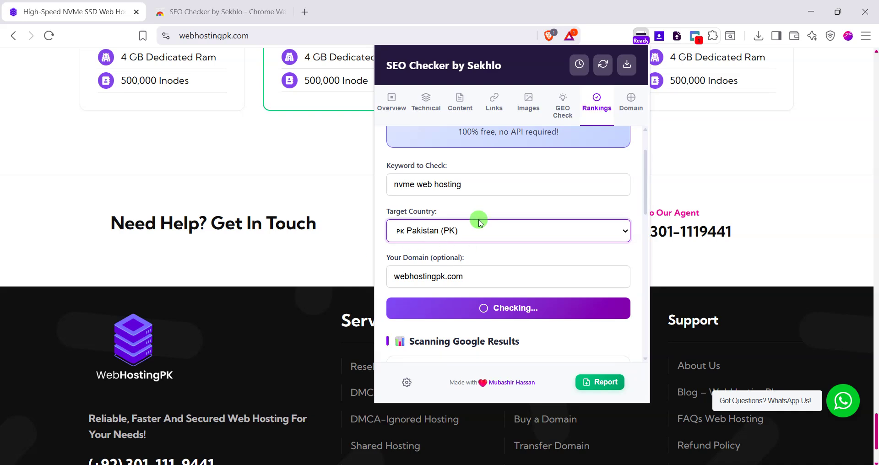
Review the ranking scan progress and the historical tracker, bulk domain checker and SERP volatility sections
left_click_drag(468, 187, 385, 182)
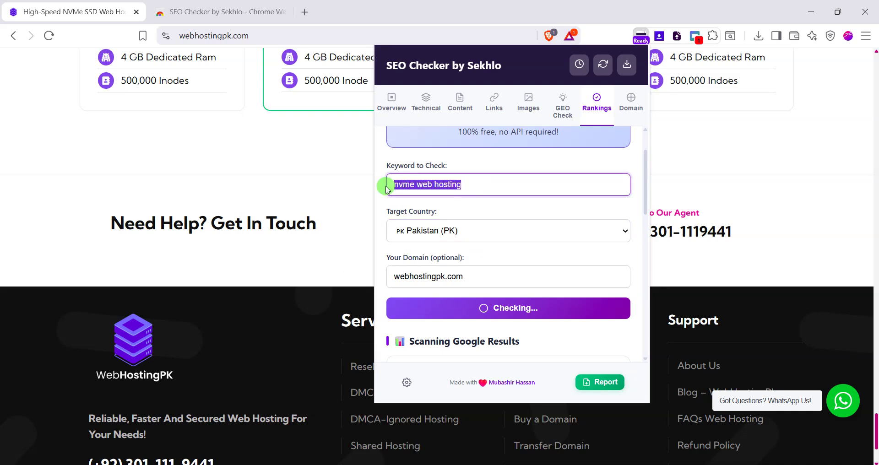
scroll(467, 289, "down", 2)
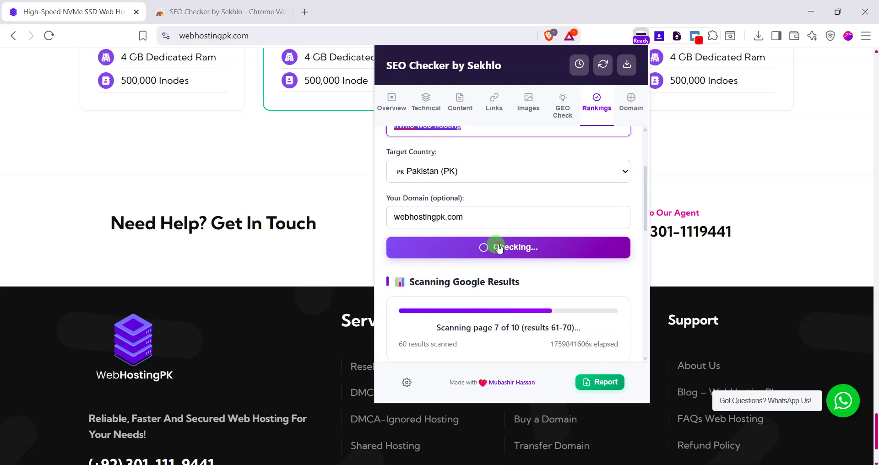
scroll(485, 274, "up", 1)
scroll(502, 257, "down", 3)
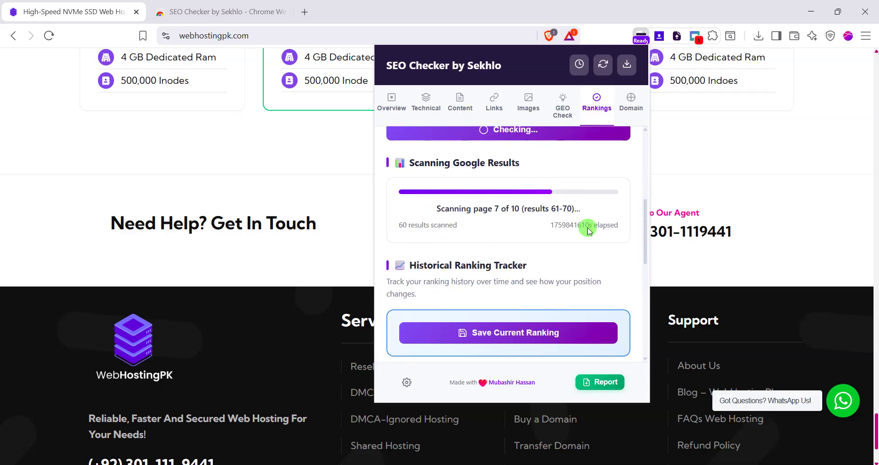
scroll(489, 261, "down", 3)
scroll(474, 335, "down", 2)
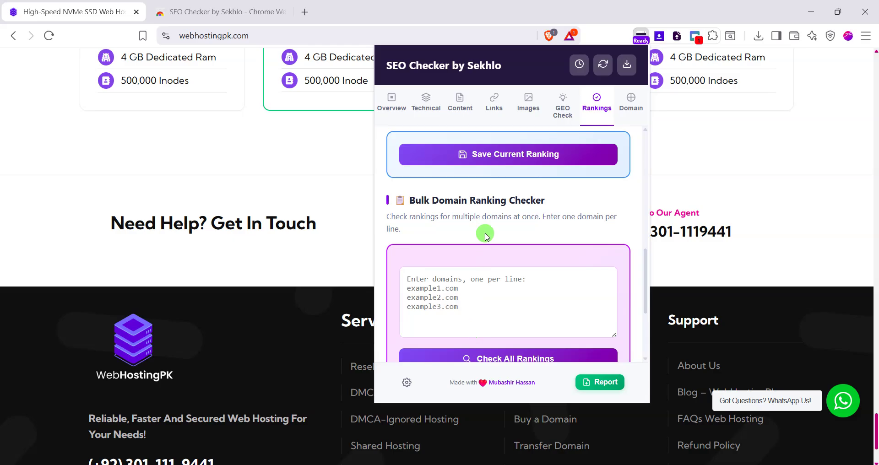
scroll(474, 210, "down", 2)
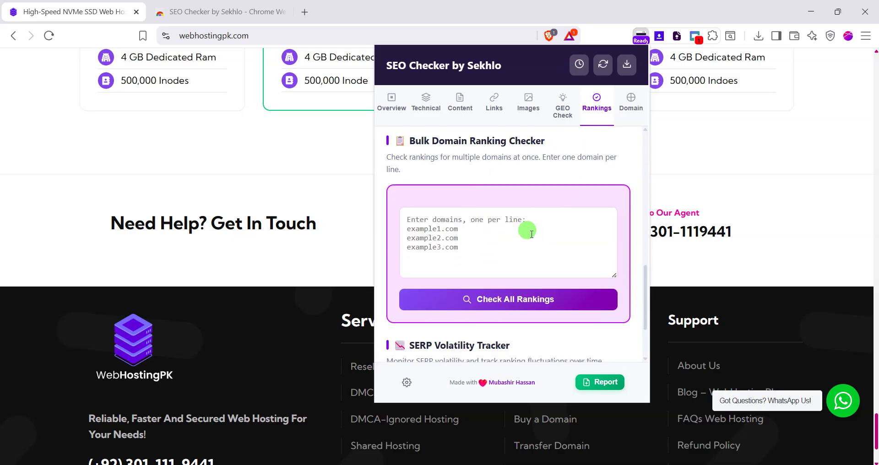
scroll(508, 266, "down", 2)
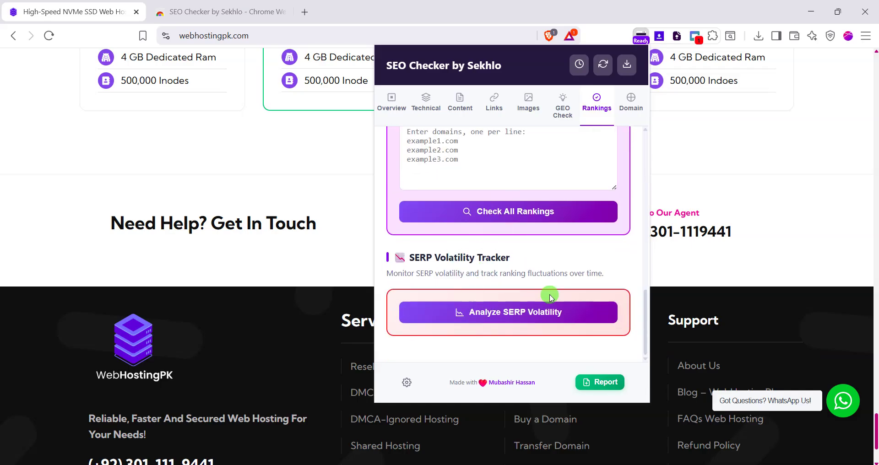
scroll(551, 299, "up", 1)
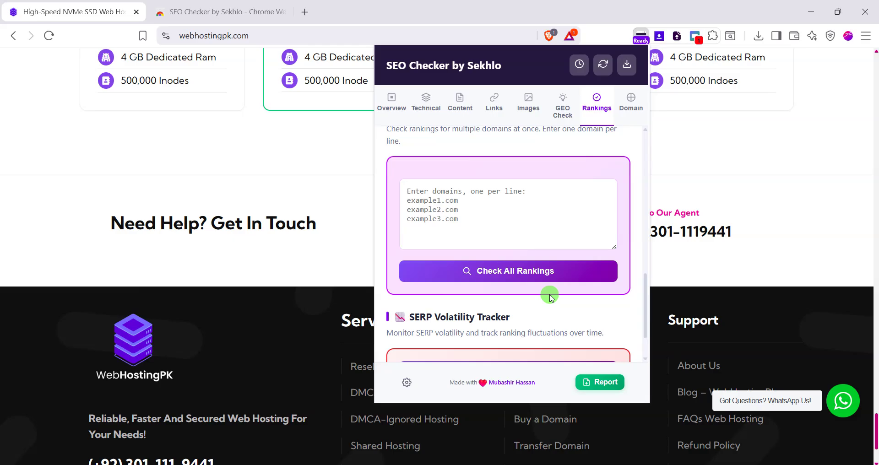
scroll(504, 329, "up", 5)
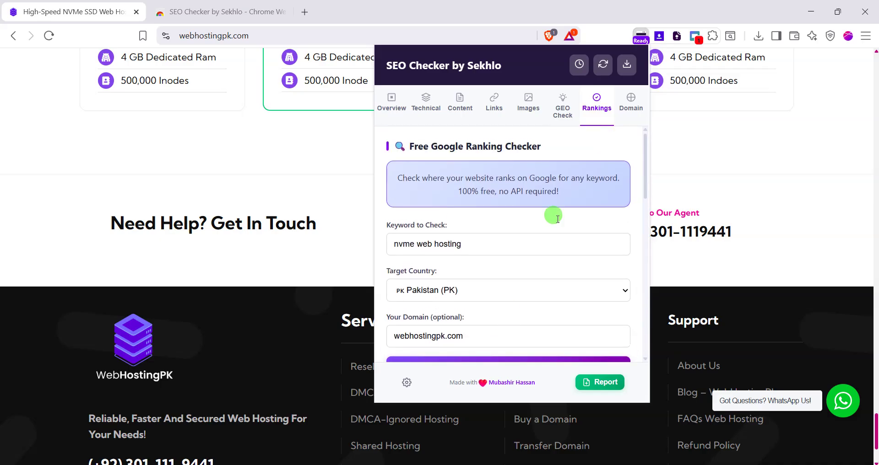
Review the domain information, covering age, registrar, dates, status, name servers and DNS records
left_click(618, 102)
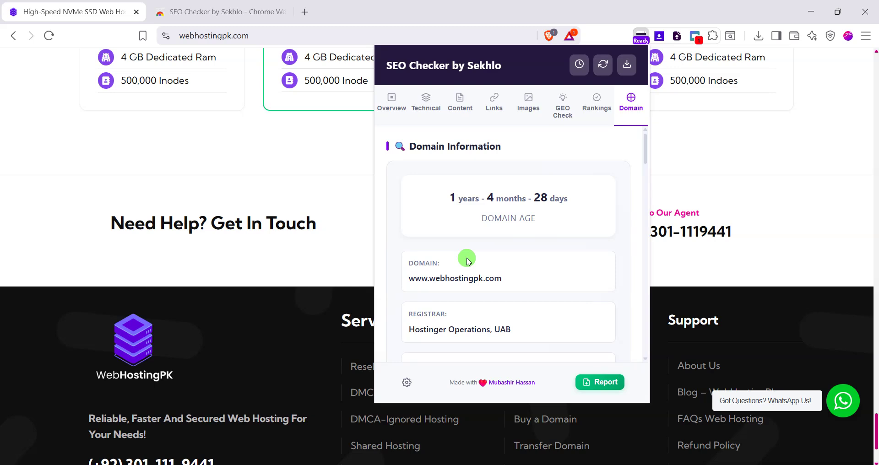
scroll(465, 268, "down", 3)
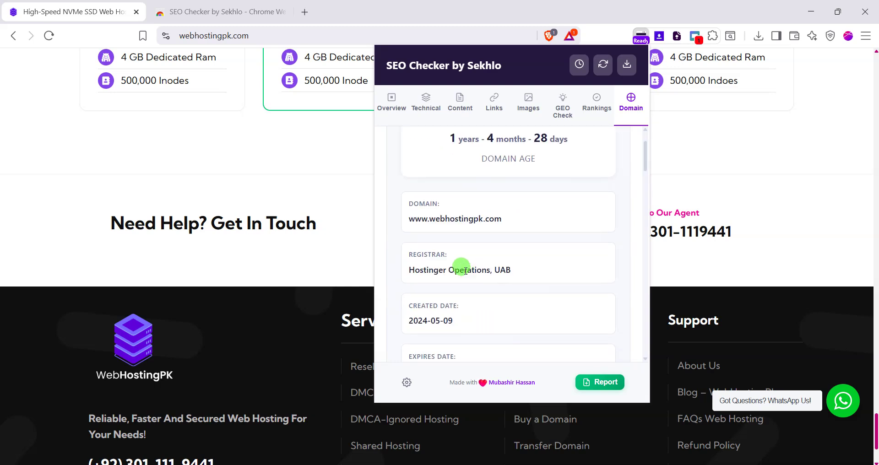
scroll(466, 273, "down", 5)
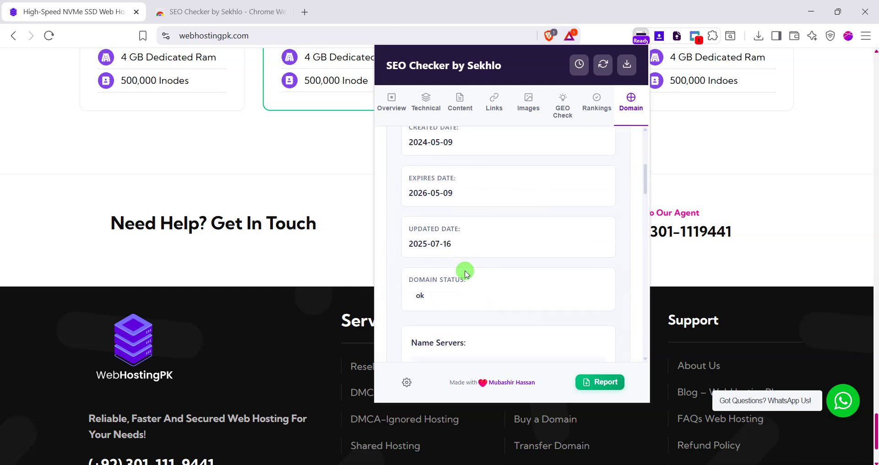
scroll(467, 239, "down", 5)
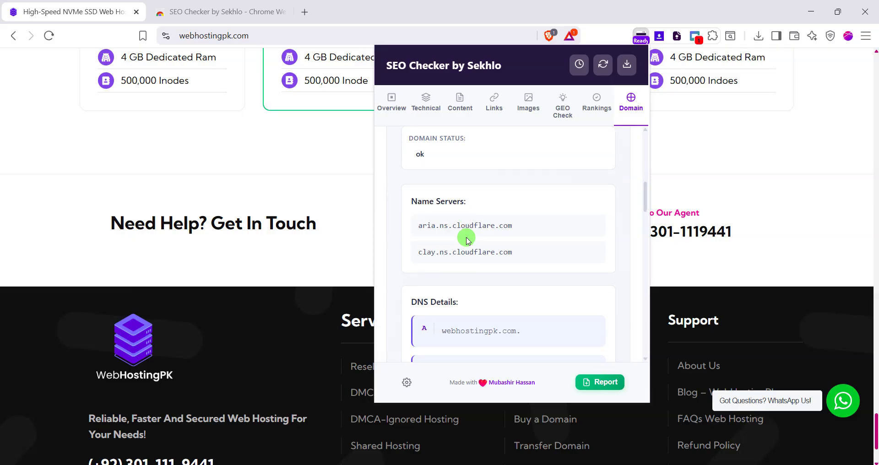
scroll(467, 238, "down", 6)
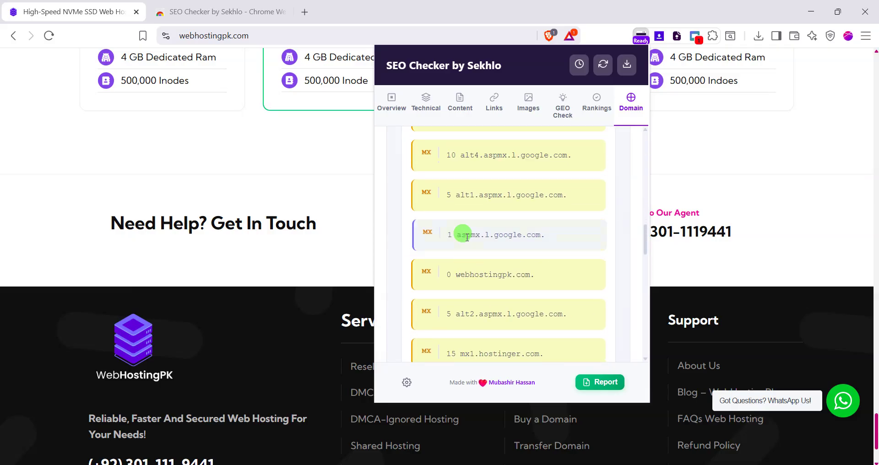
Run the SSL certificate check for the domain and read its validity, protocol and security grade details
scroll(467, 239, "down", 8)
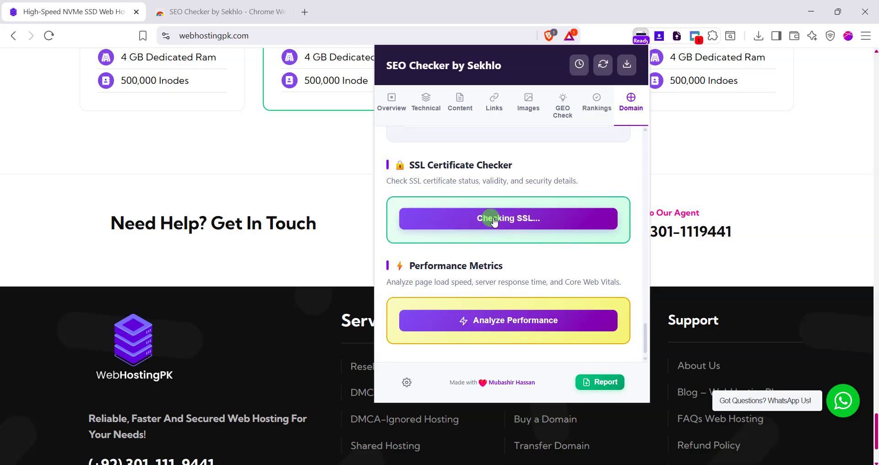
scroll(494, 224, "down", 4)
scroll(493, 224, "up", 2)
scroll(516, 216, "down", 3)
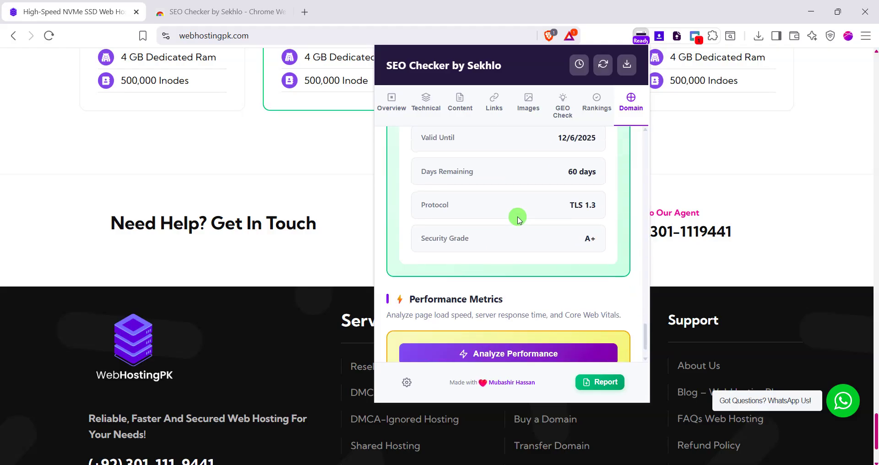
scroll(518, 219, "down", 1)
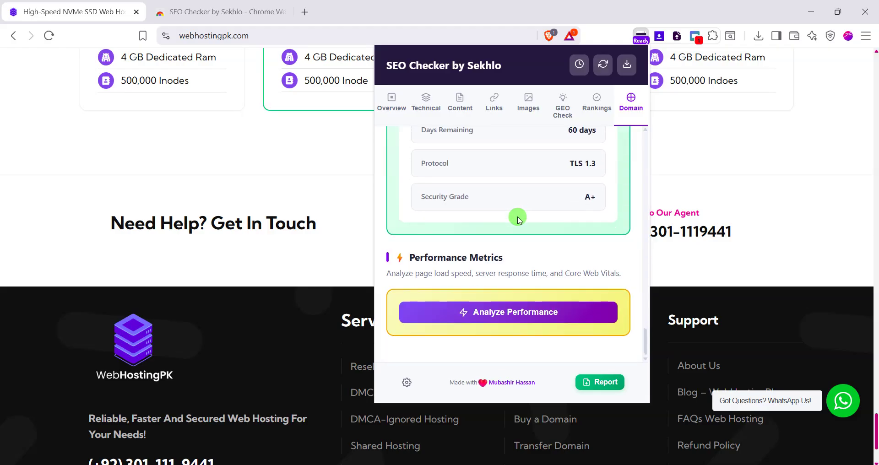
Analyze the site's performance and read through the load time, contentful paint, interactivity and layout shift metrics
left_click(506, 312)
scroll(502, 258, "down", 1)
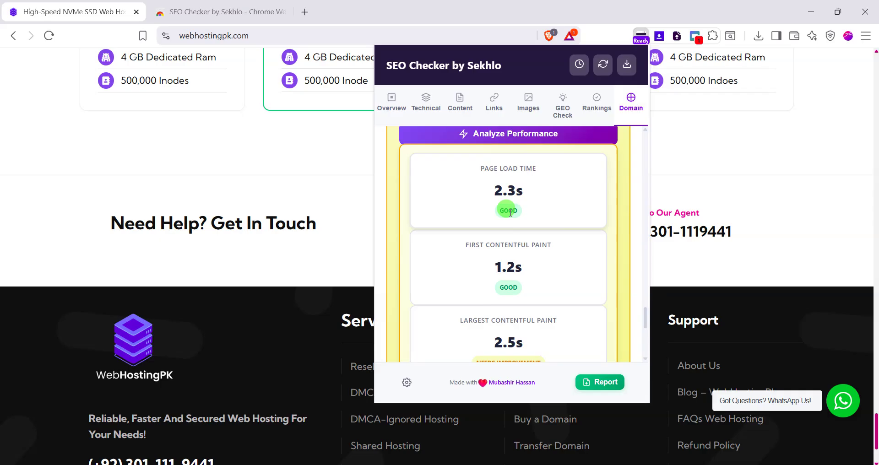
scroll(510, 213, "down", 1)
scroll(510, 212, "down", 3)
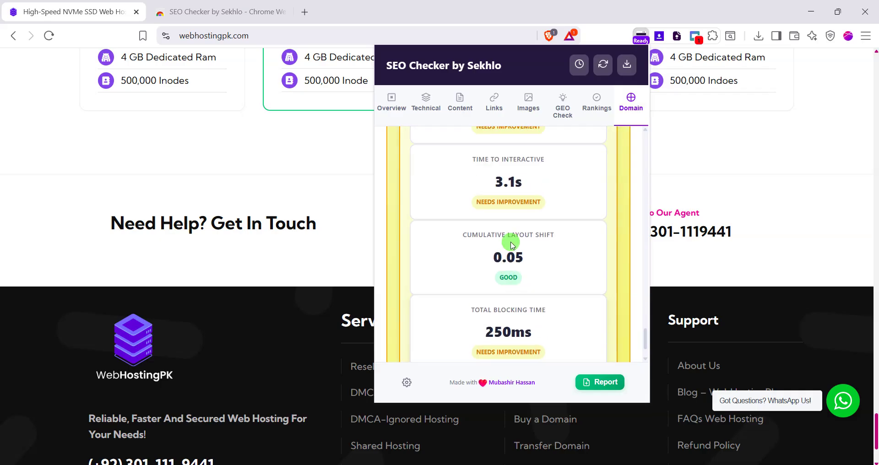
scroll(512, 245, "up", 3)
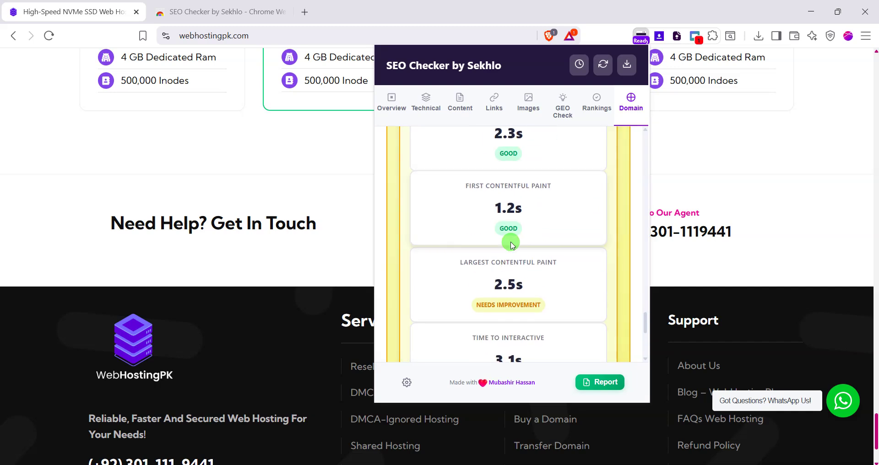
scroll(511, 244, "up", 1)
scroll(511, 241, "down", 5)
scroll(511, 241, "up", 5)
scroll(512, 242, "down", 5)
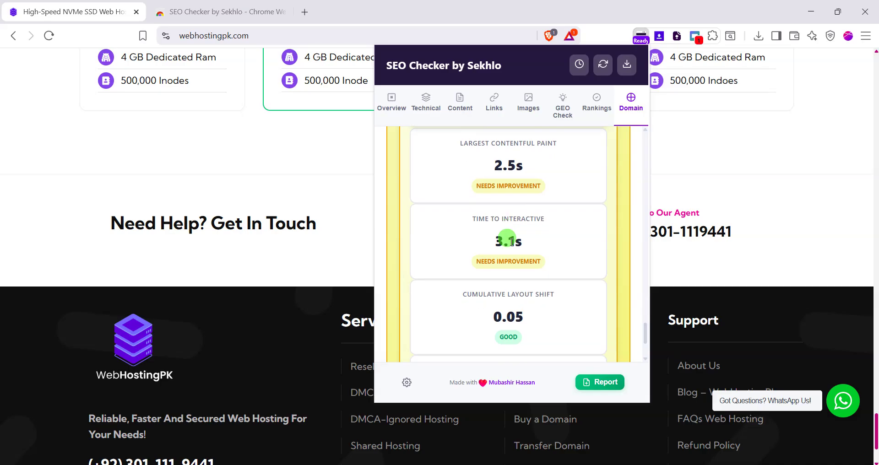
Generate the full SEO analysis report and review its overview with the issues, recommendations and quick statistics
left_click(597, 385)
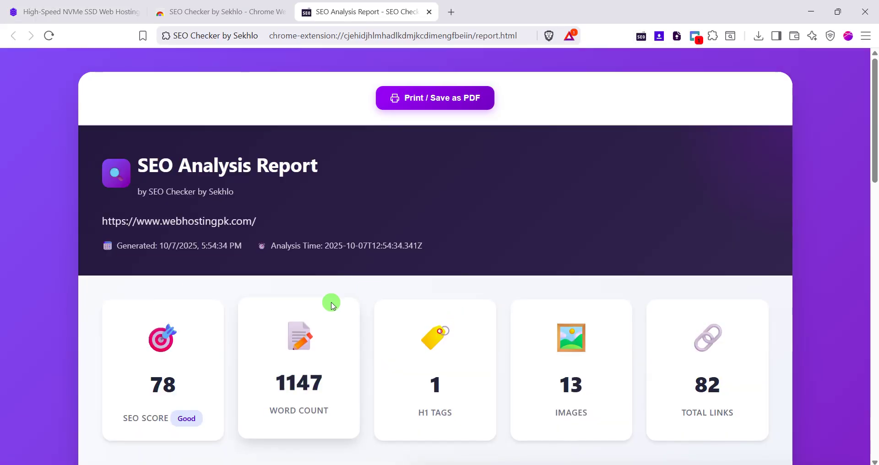
scroll(328, 300, "down", 3)
scroll(67, 231, "down", 1)
scroll(408, 310, "up", 4)
scroll(683, 251, "down", 6)
scroll(256, 306, "down", 9)
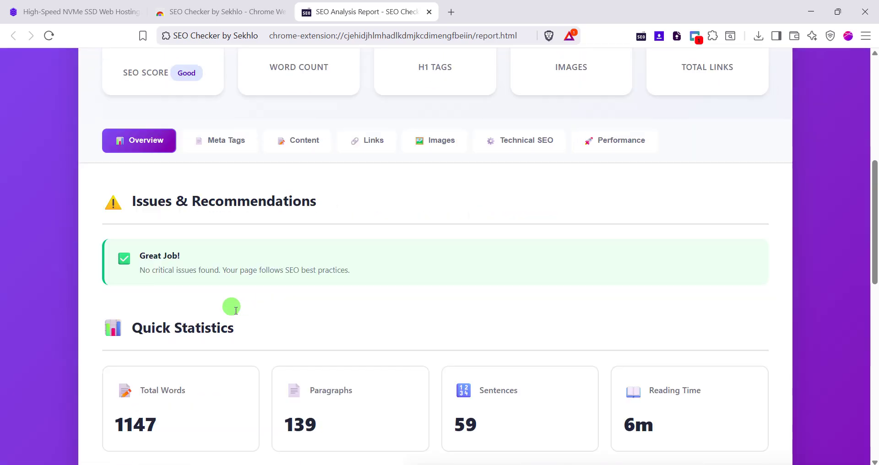
scroll(235, 311, "down", 6)
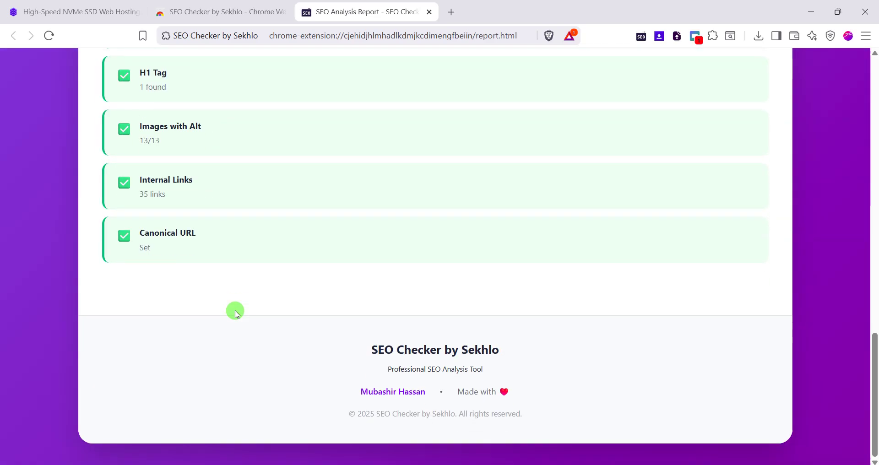
Examine the report's meta information, including the title tag, meta description and canonical URL
scroll(235, 312, "up", 17)
left_click(222, 341)
scroll(220, 338, "down", 7)
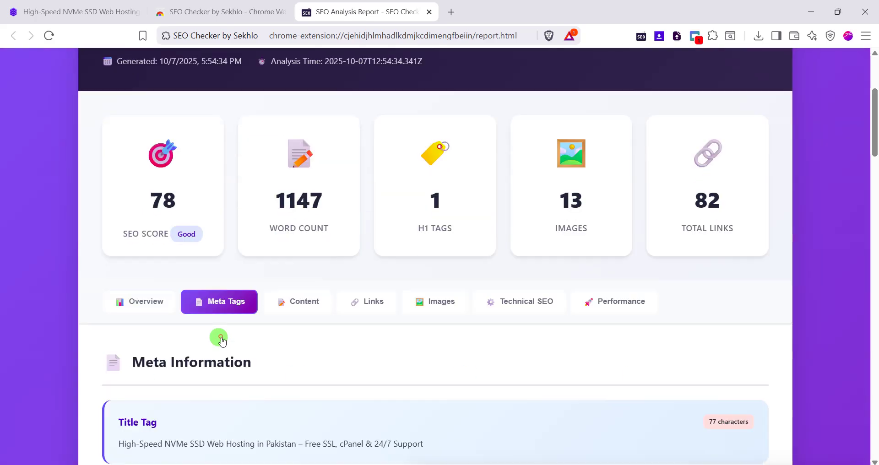
scroll(256, 274, "up", 4)
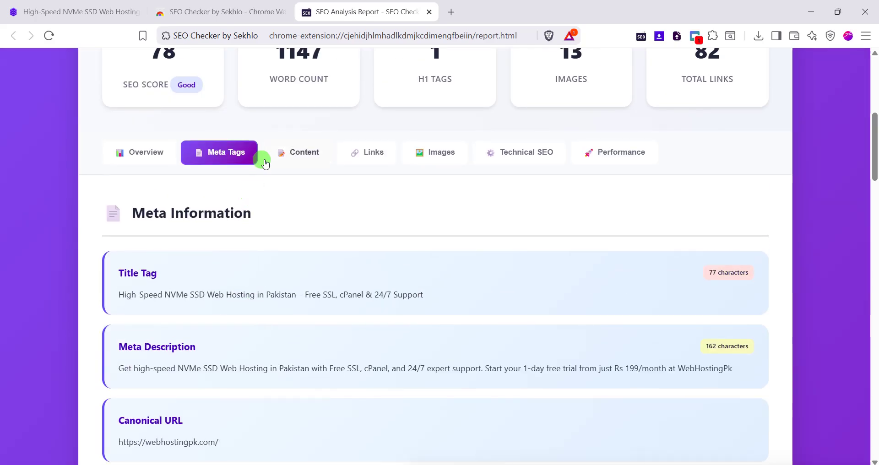
Examine the report's content metrics and heading structure
left_click(290, 156)
scroll(284, 151, "up", 7)
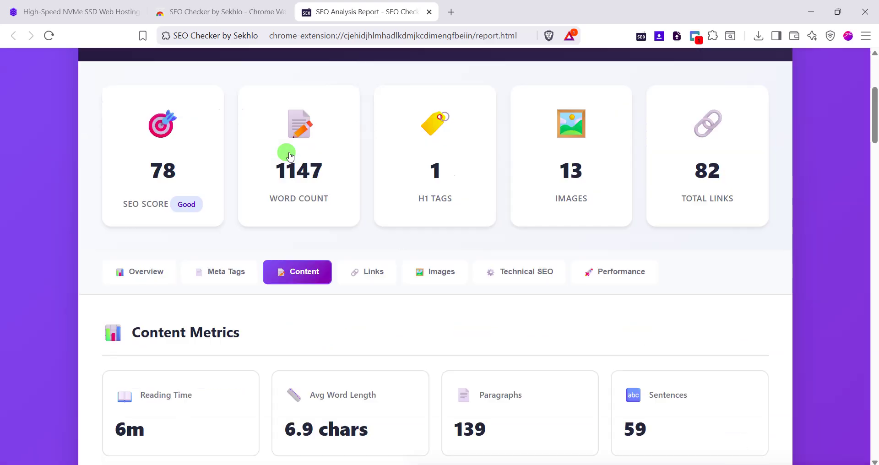
scroll(401, 187, "down", 8)
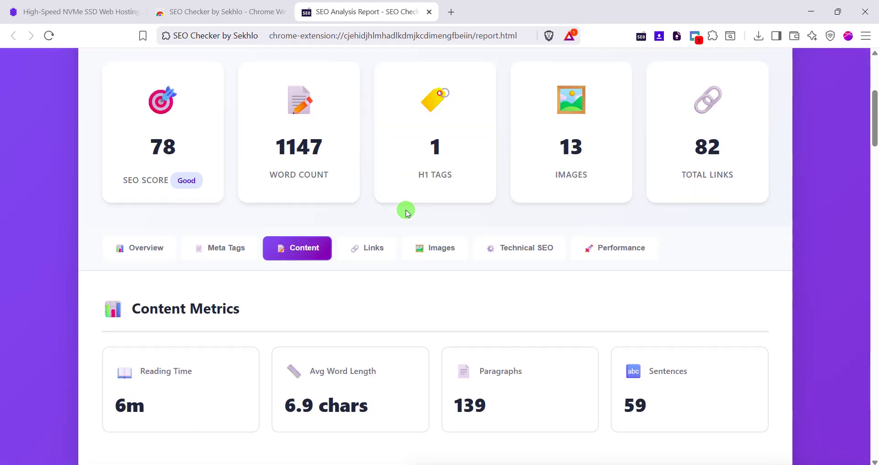
scroll(283, 296, "down", 3)
scroll(383, 300, "down", 3)
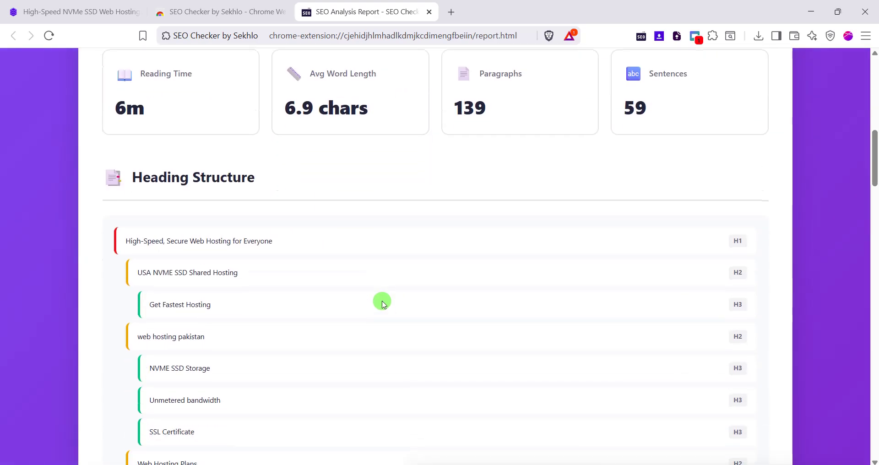
scroll(363, 347, "up", 6)
scroll(363, 352, "up", 2)
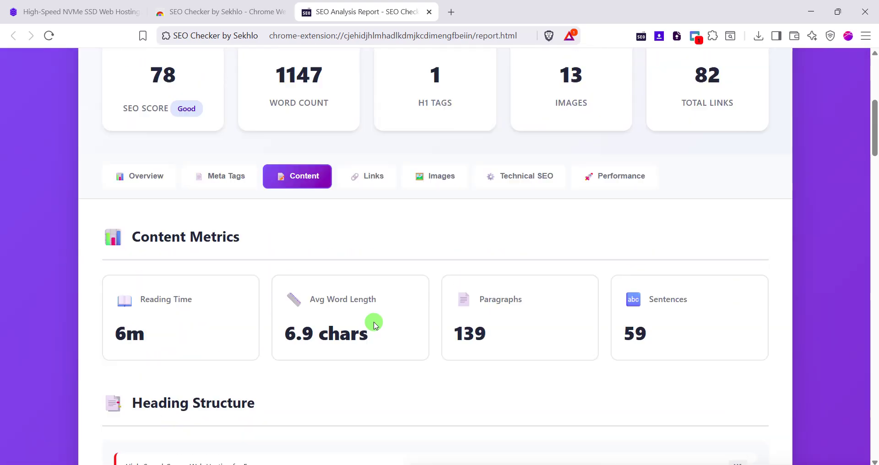
Inspect the report's links analysis and its images analysis, including the alt text and file names in the image details
left_click(367, 189)
scroll(337, 336, "down", 3)
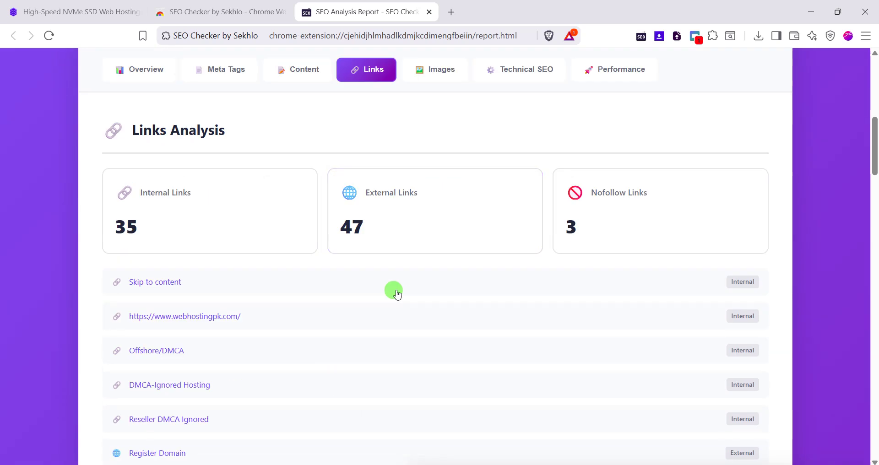
left_click(432, 66)
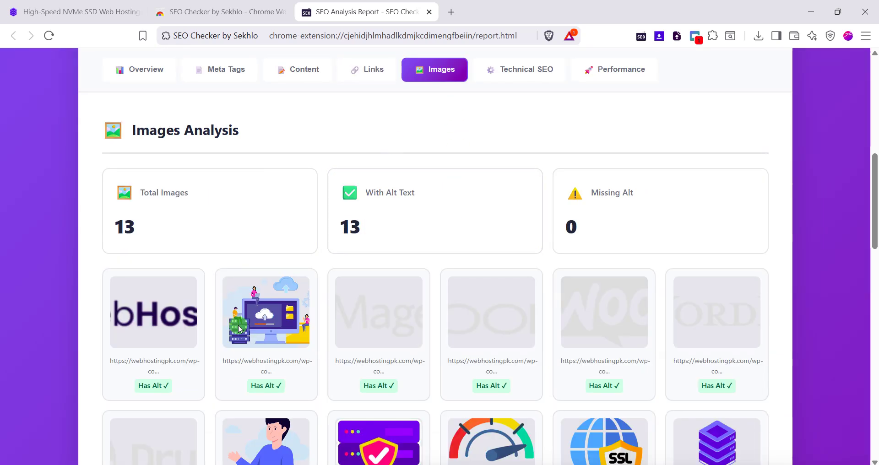
scroll(412, 320, "down", 2)
scroll(406, 318, "up", 4)
scroll(414, 327, "down", 4)
scroll(417, 330, "up", 1)
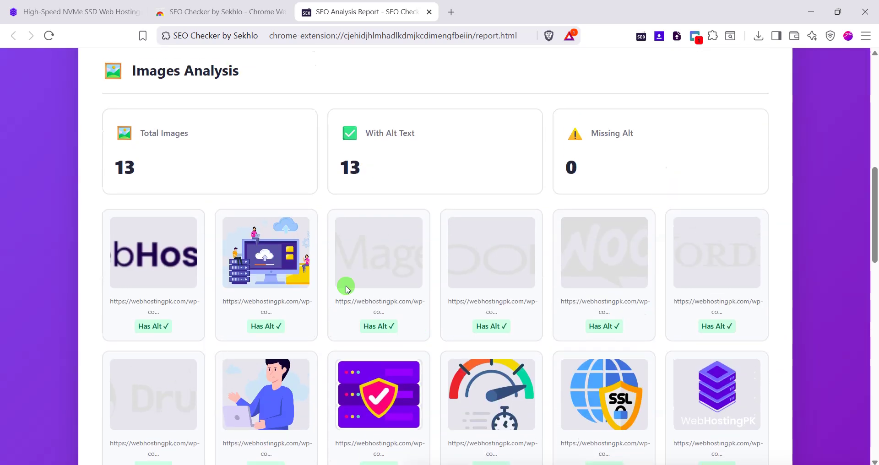
scroll(642, 322, "up", 2)
scroll(548, 302, "down", 5)
scroll(542, 312, "up", 6)
scroll(514, 324, "down", 5)
scroll(514, 327, "down", 4)
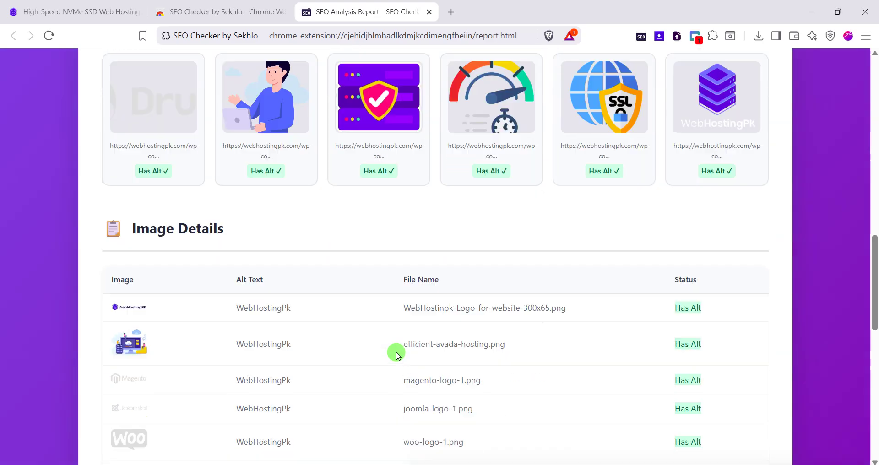
scroll(411, 342, "down", 1)
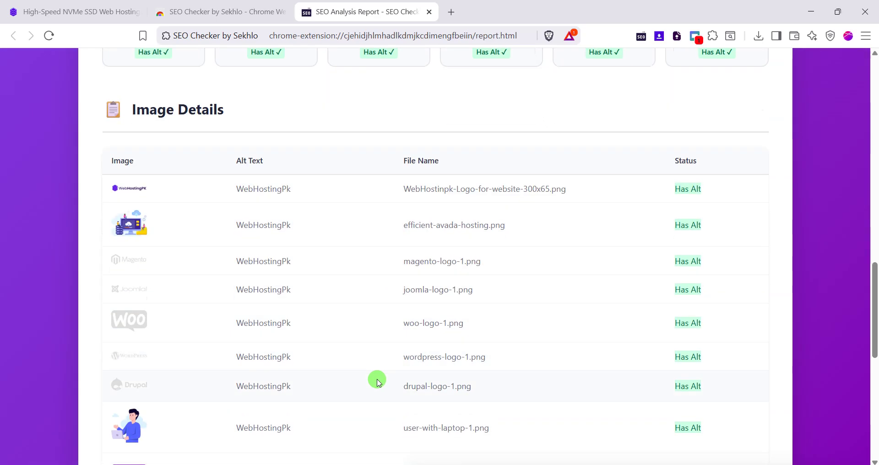
scroll(463, 301, "up", 11)
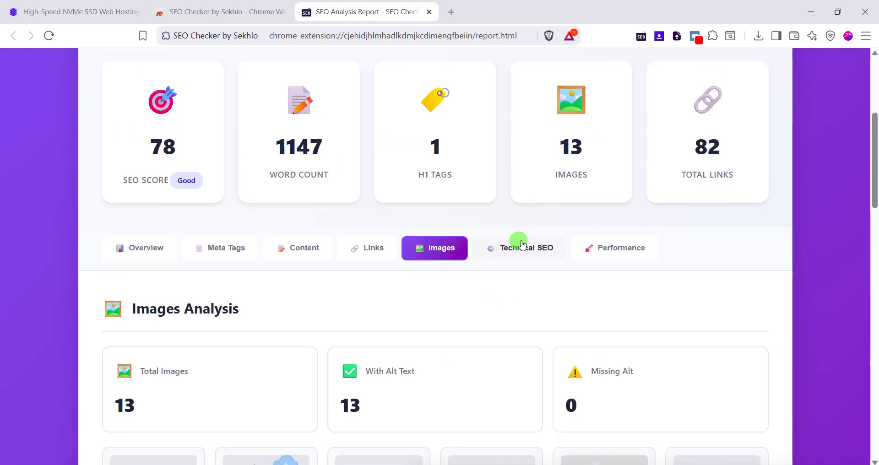
Review the report's technical SEO checks, such as HTTPS protocol, mixed content, viewport and character encoding
left_click(514, 242)
scroll(275, 286, "down", 2)
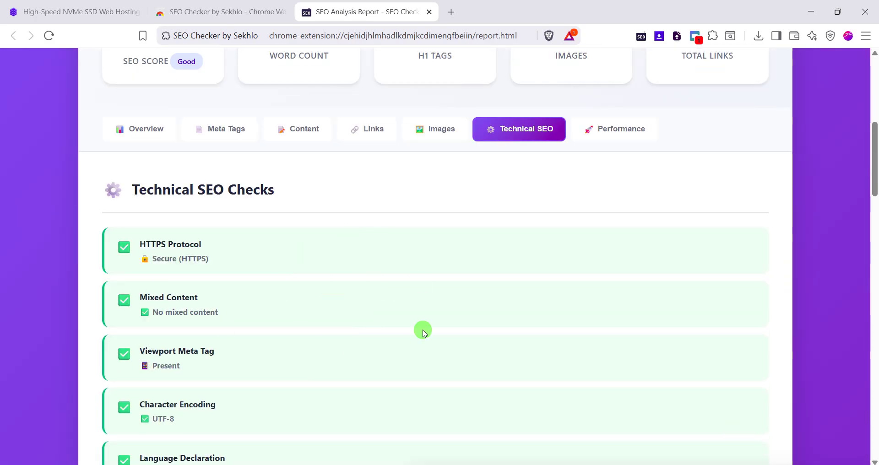
scroll(416, 296, "down", 5)
scroll(416, 294, "up", 9)
scroll(614, 274, "down", 2)
Review the report's performance metrics, from Core Web Vitals and loading performance to data transfer, overall score and optimization suggestions
left_click(615, 265)
scroll(321, 297, "down", 5)
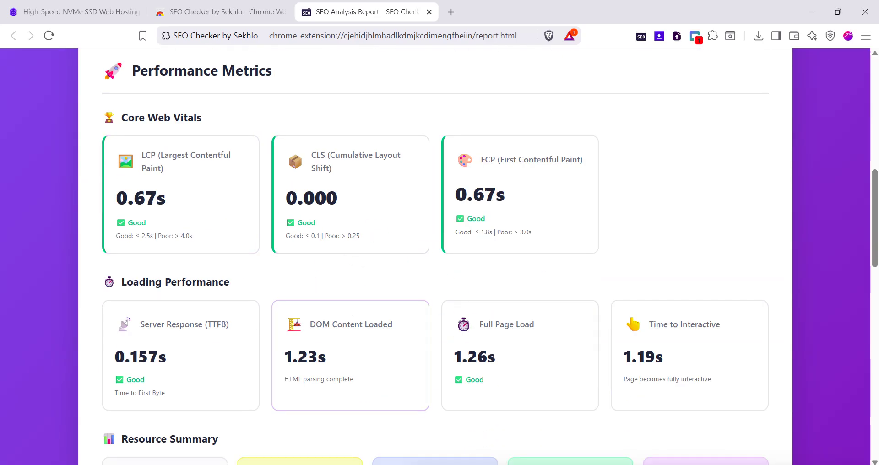
scroll(373, 339, "down", 1)
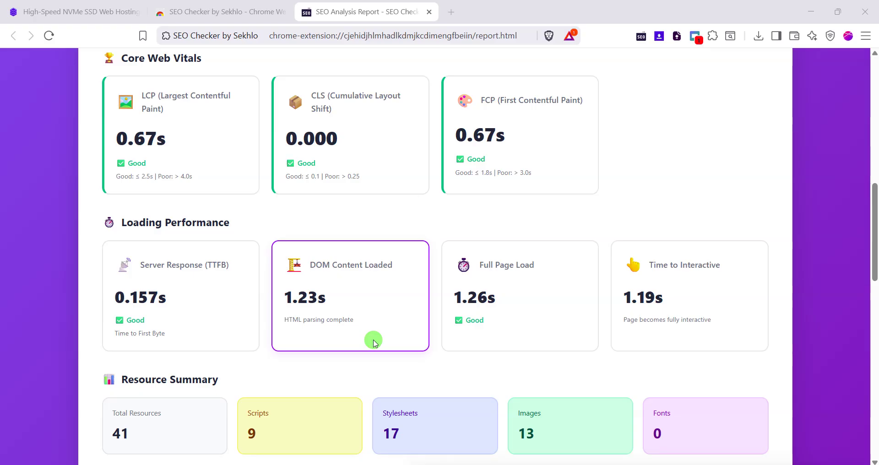
scroll(373, 338, "up", 1)
scroll(348, 281, "down", 4)
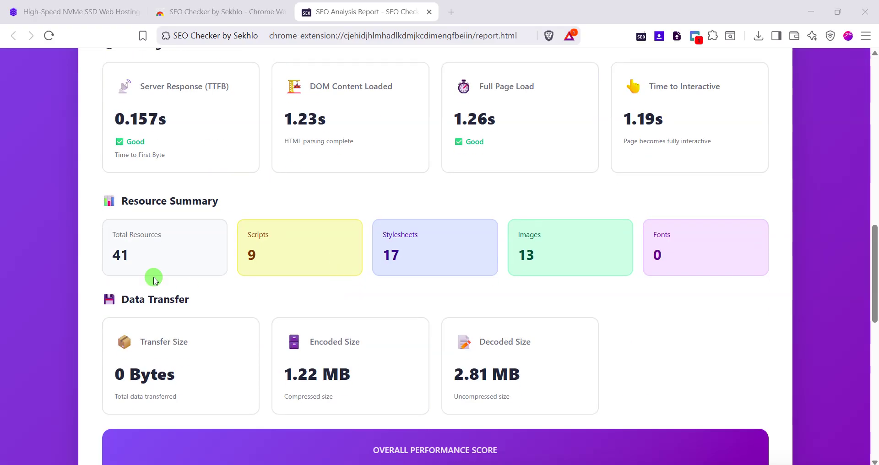
scroll(326, 252, "down", 6)
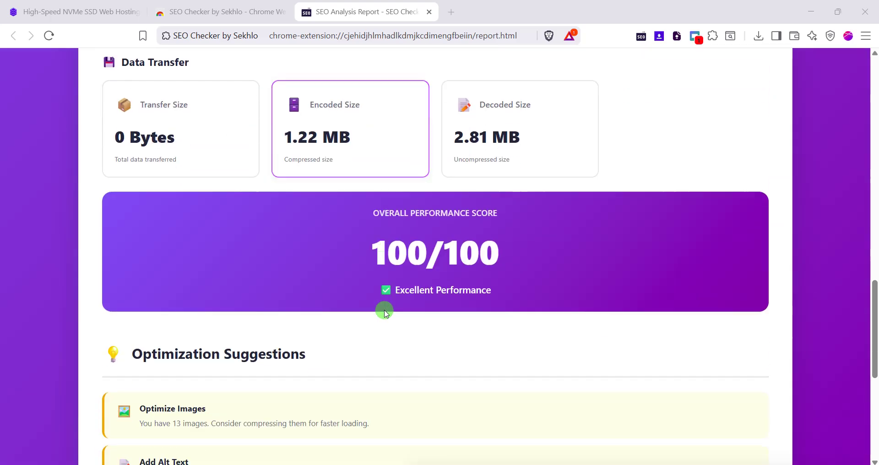
Open the SEO Checker's analysis history to see the past site analyses
scroll(385, 312, "up", 15)
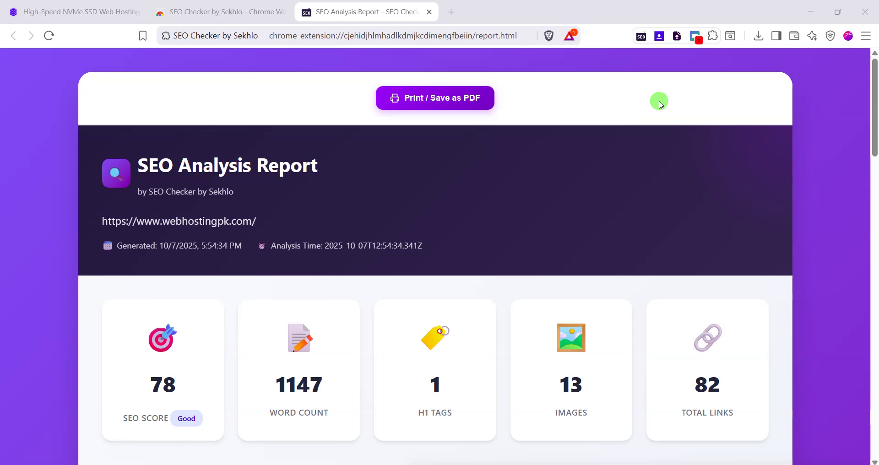
left_click(645, 41)
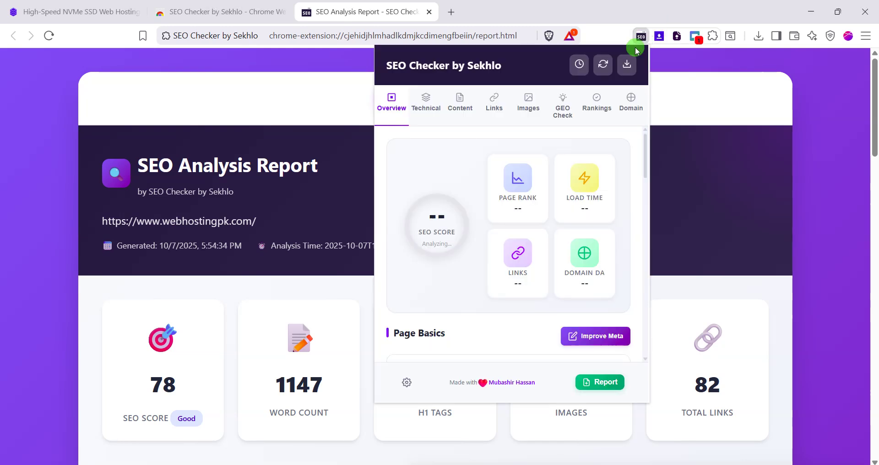
left_click(580, 67)
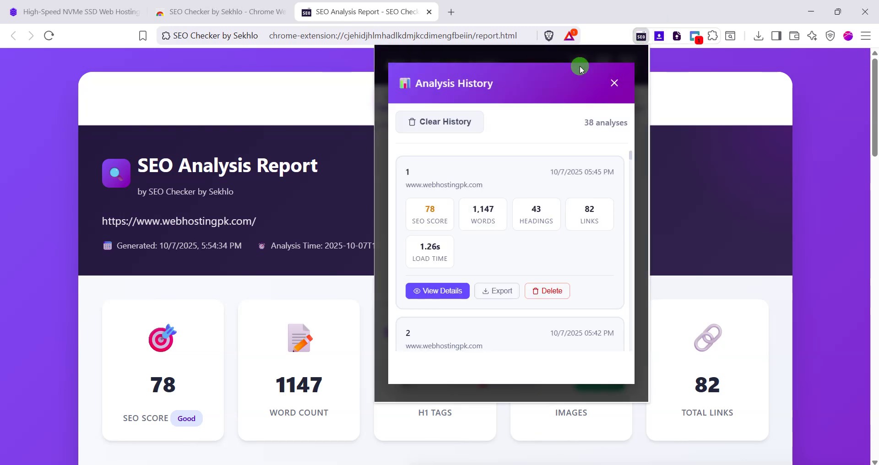
Look through the past analyses in the analysis history, including their scores, word counts, load times and available actions
scroll(464, 206, "down", 2)
scroll(468, 232, "down", 1)
scroll(465, 220, "up", 2)
scroll(500, 222, "down", 3)
scroll(503, 221, "down", 2)
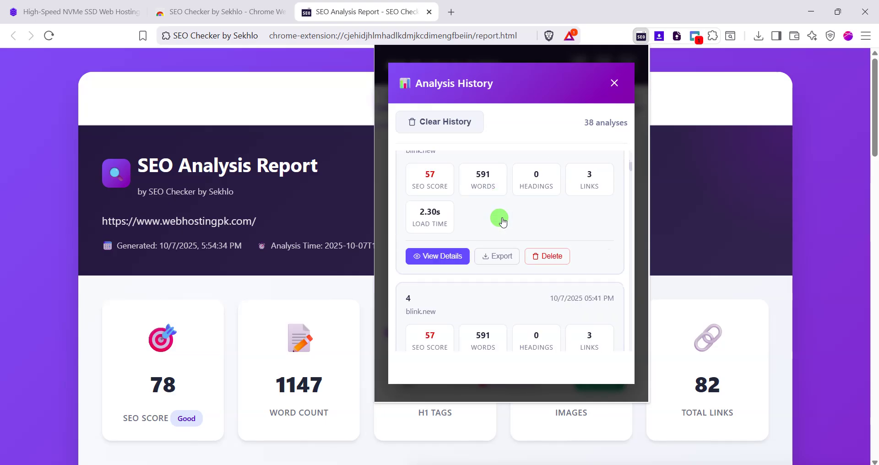
scroll(465, 282, "down", 3)
scroll(496, 243, "down", 1)
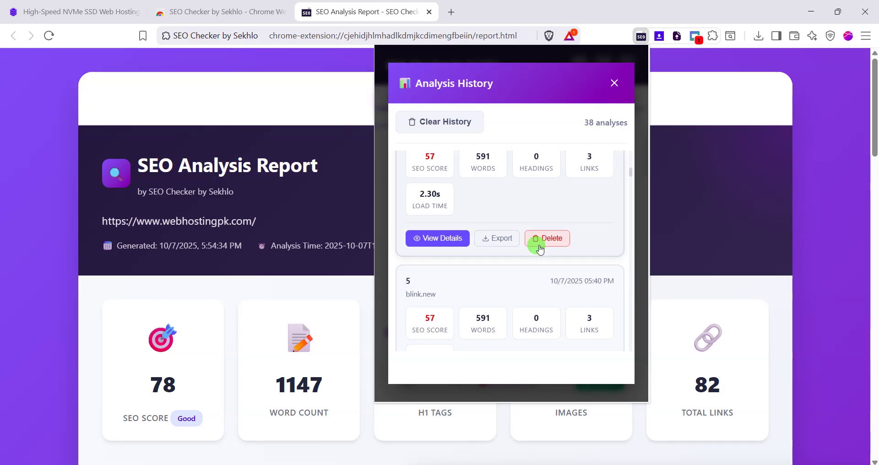
scroll(517, 291, "up", 1)
scroll(466, 267, "up", 8)
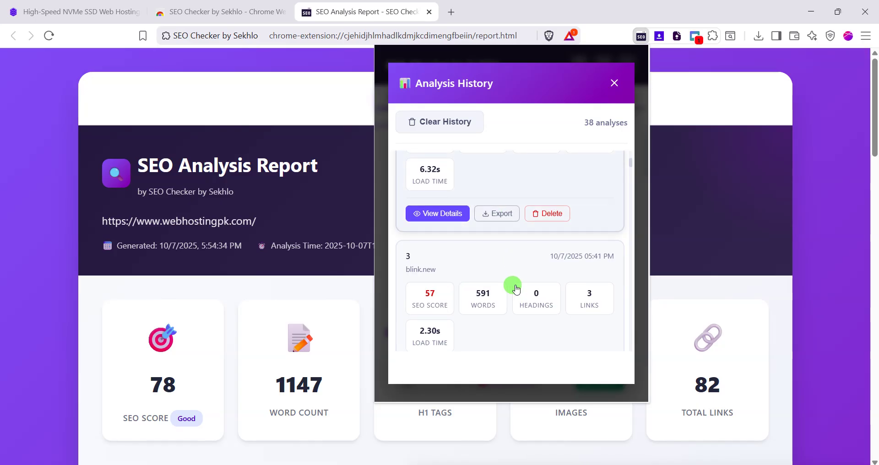
scroll(554, 213, "down", 15)
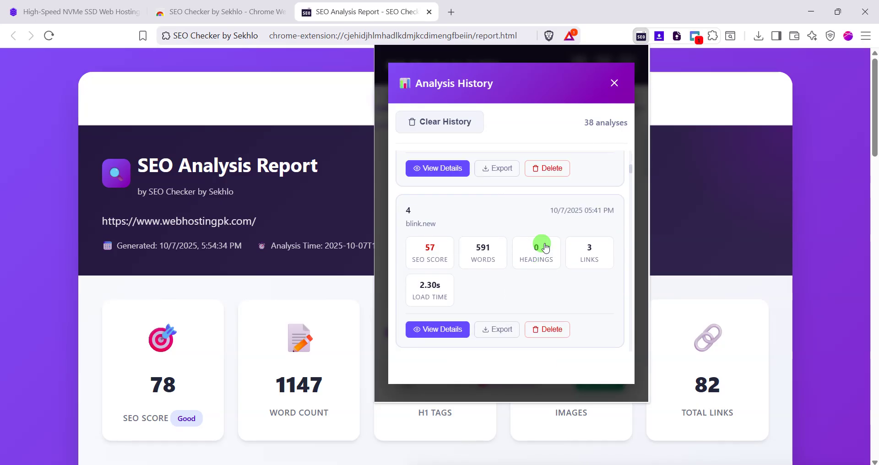
scroll(430, 256, "up", 1)
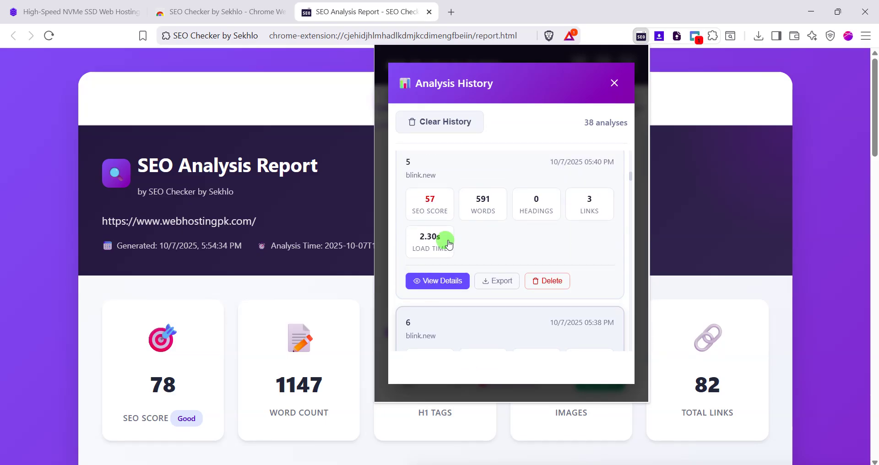
Open the details of the fifth history entry, for blink.new, and review its overview, page basics and SERP tools
left_click(442, 281)
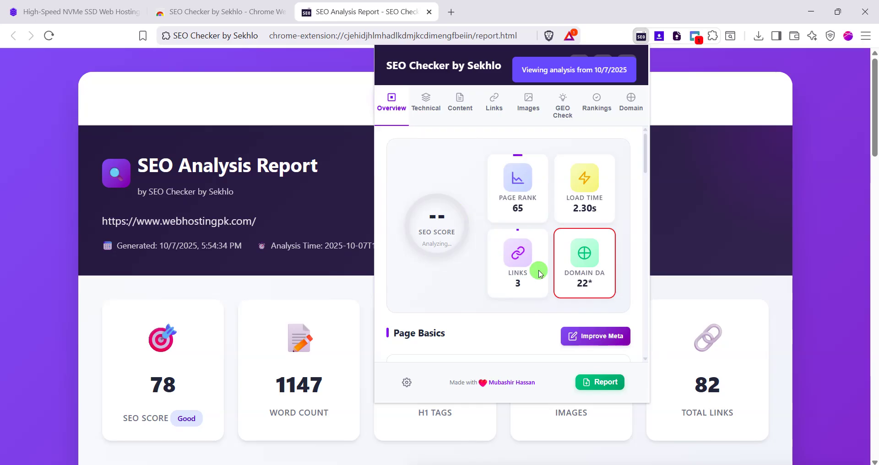
scroll(526, 275, "down", 4)
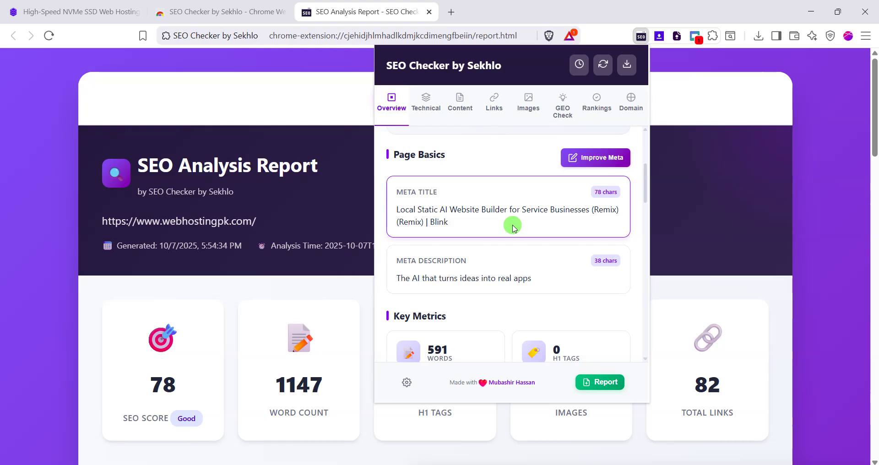
scroll(513, 227, "down", 15)
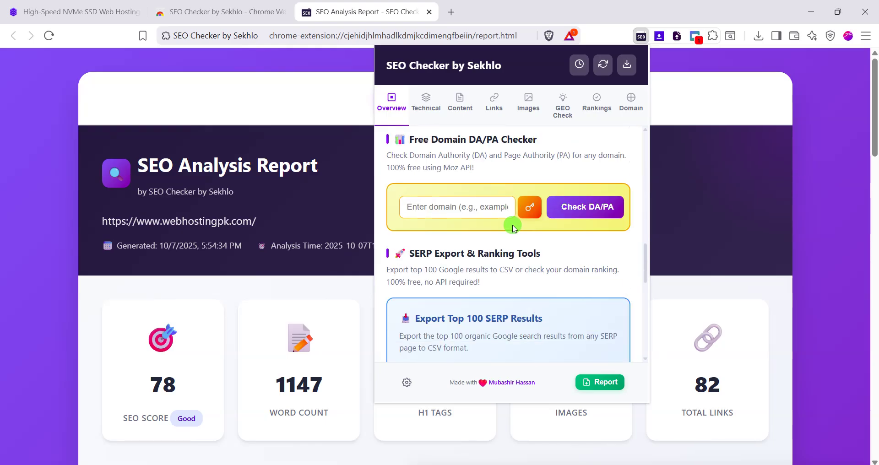
scroll(518, 277, "up", 10)
scroll(518, 276, "down", 12)
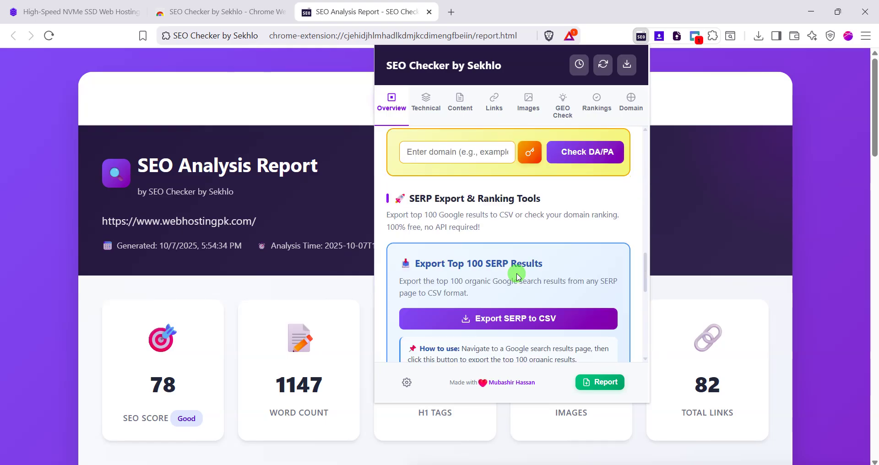
scroll(514, 276, "up", 6)
scroll(515, 276, "up", 15)
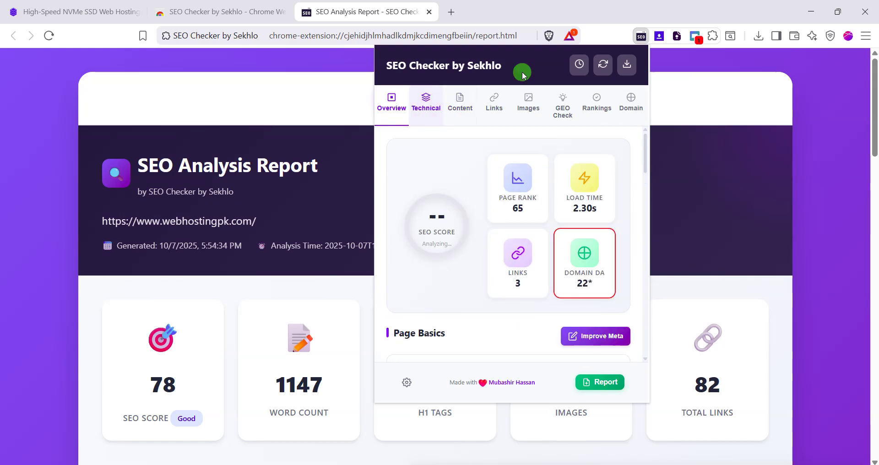
Return to the analysis history and view the details of the newest blink.new entry
left_click(575, 71)
scroll(500, 235, "down", 4)
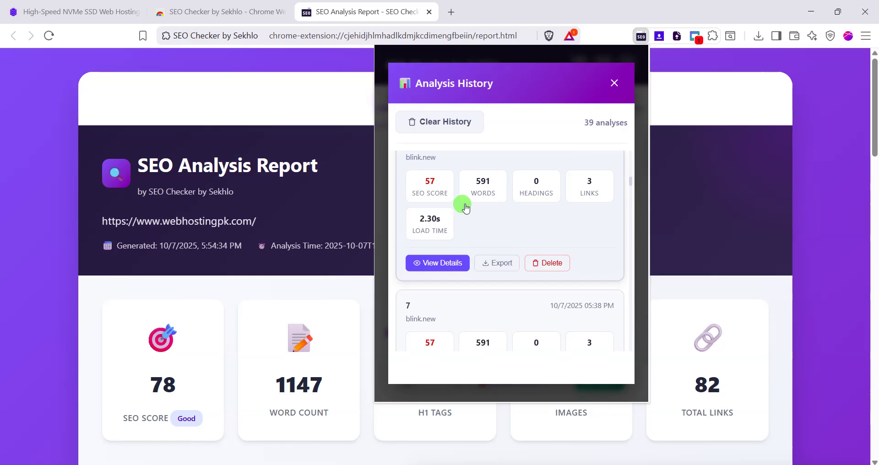
scroll(465, 209, "up", 5)
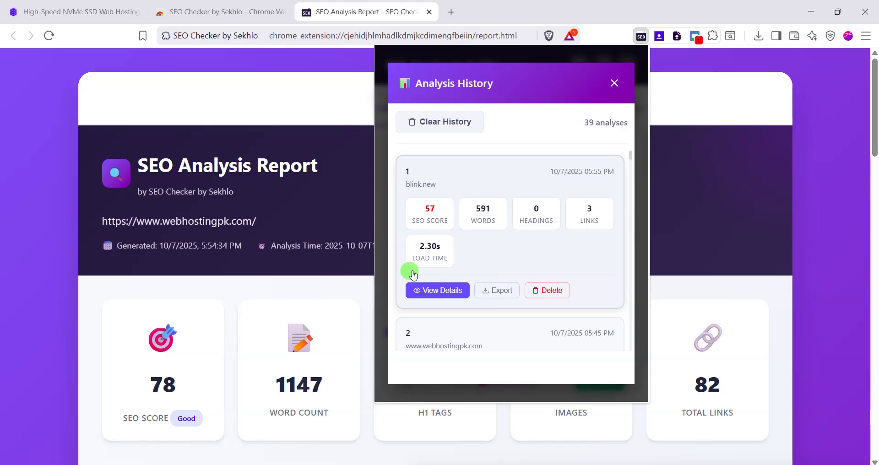
left_click(442, 293)
scroll(504, 284, "down", 4)
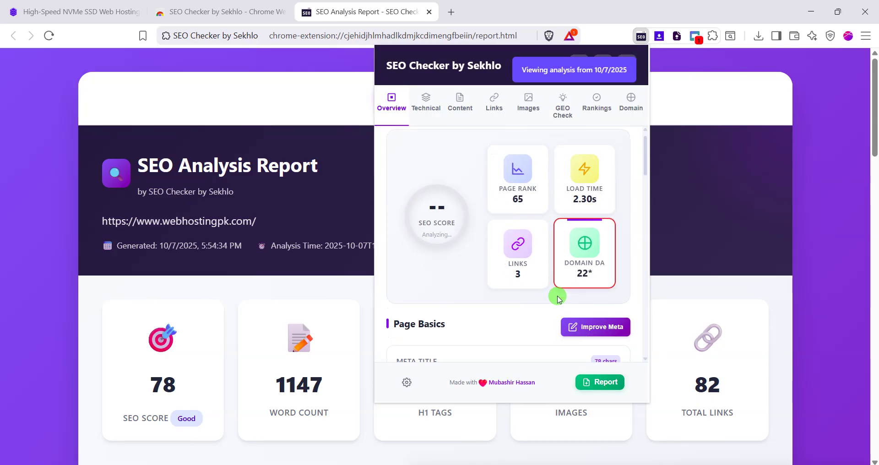
scroll(482, 237, "up", 4)
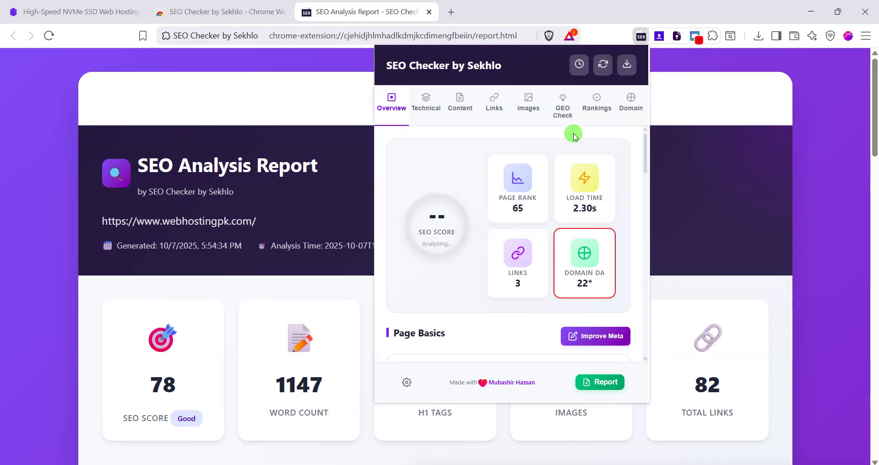
Recheck the analysis history and try to export the opened blink.new analysis
left_click(581, 66)
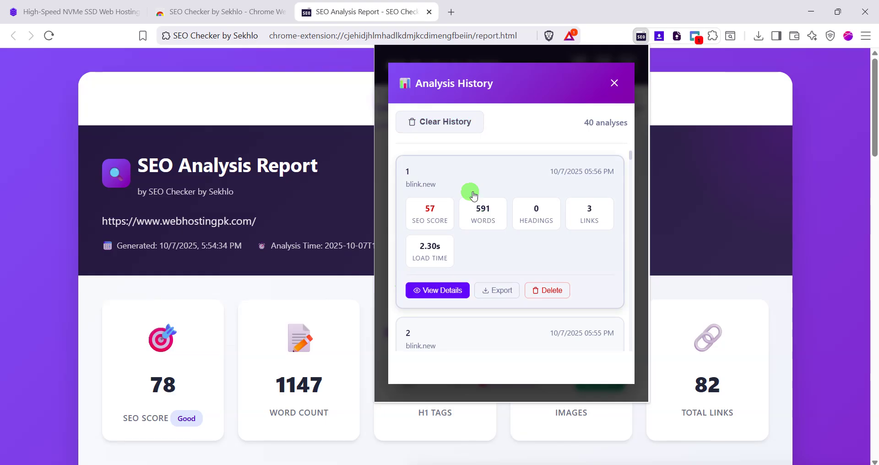
scroll(503, 275, "down", 2)
scroll(526, 295, "up", 2)
left_click(615, 84)
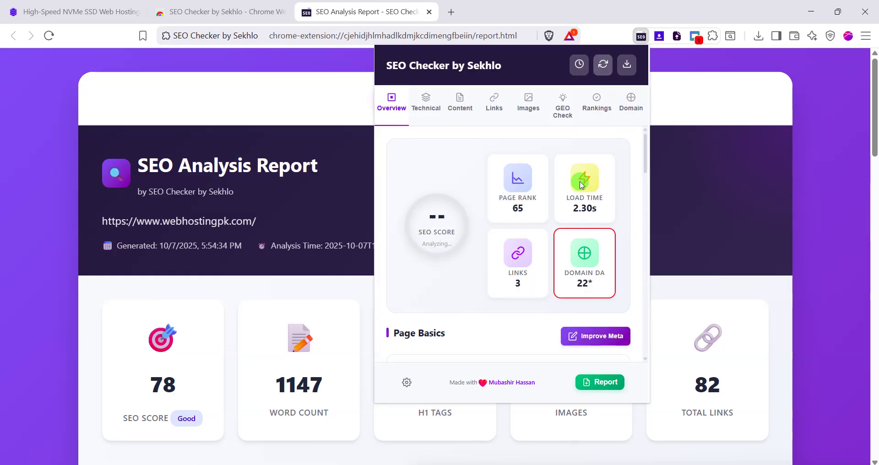
left_click(627, 64)
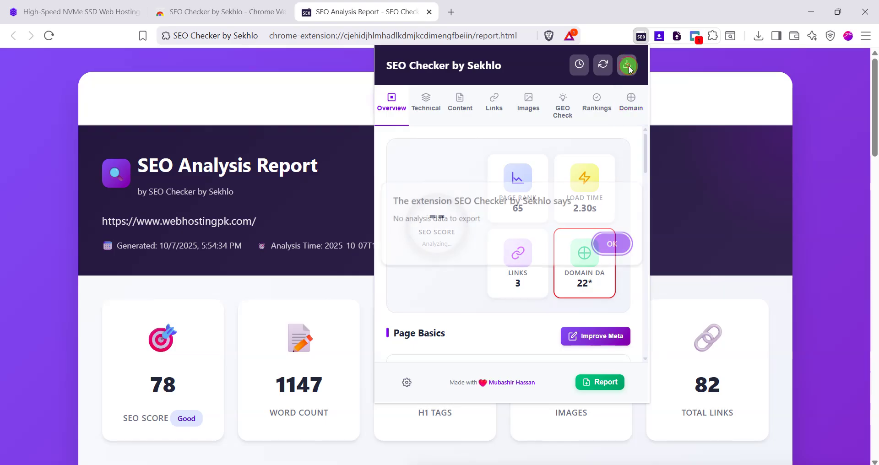
left_click(615, 245)
Reopen the SEO Checker on the webhostingpk.com page and bring up the export of its analysis, cancelling the save
left_click(30, 10)
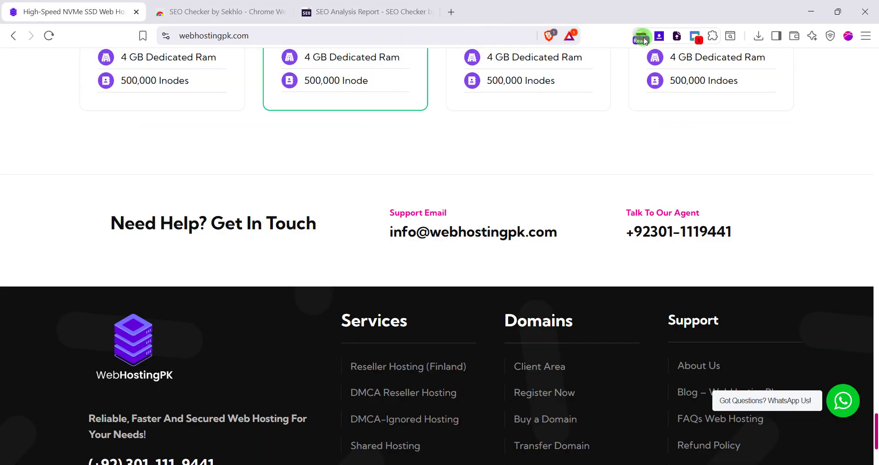
left_click(643, 39)
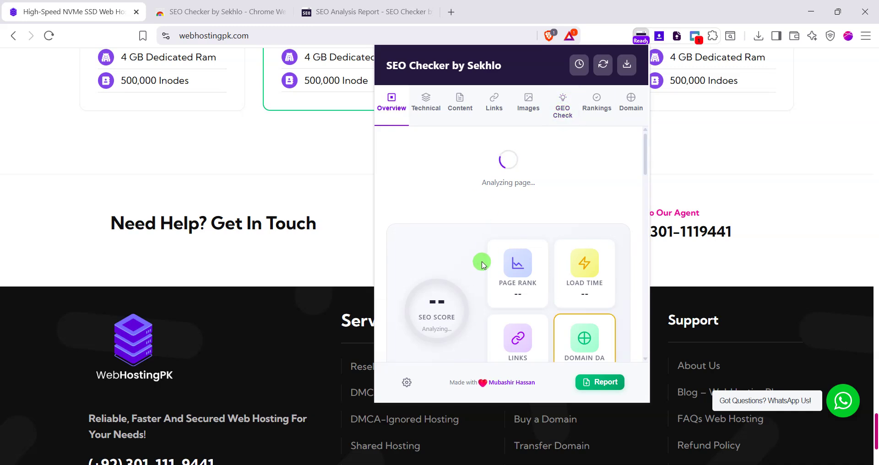
left_click(644, 35)
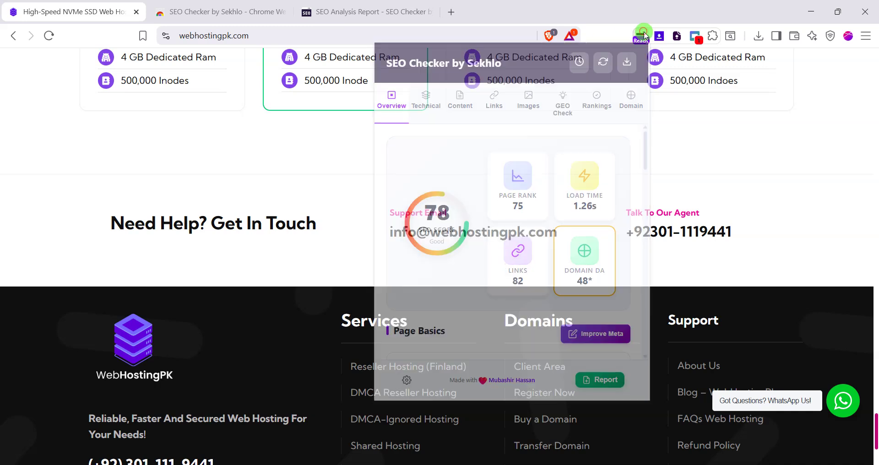
left_click(644, 36)
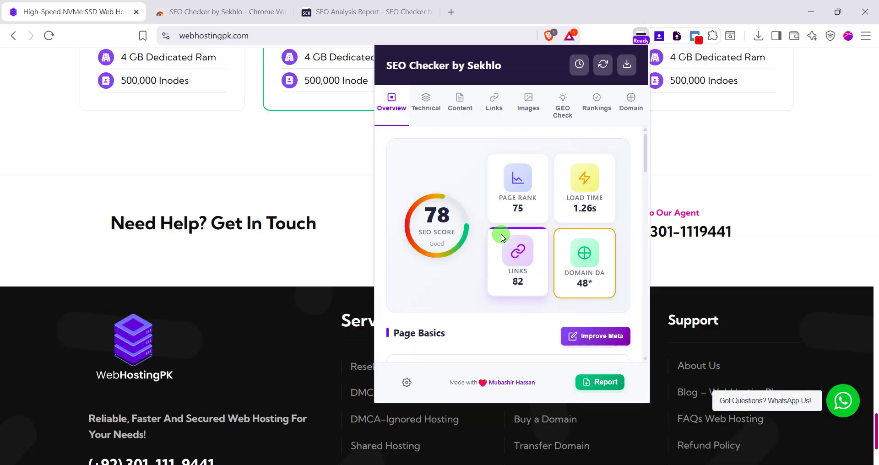
left_click(608, 64)
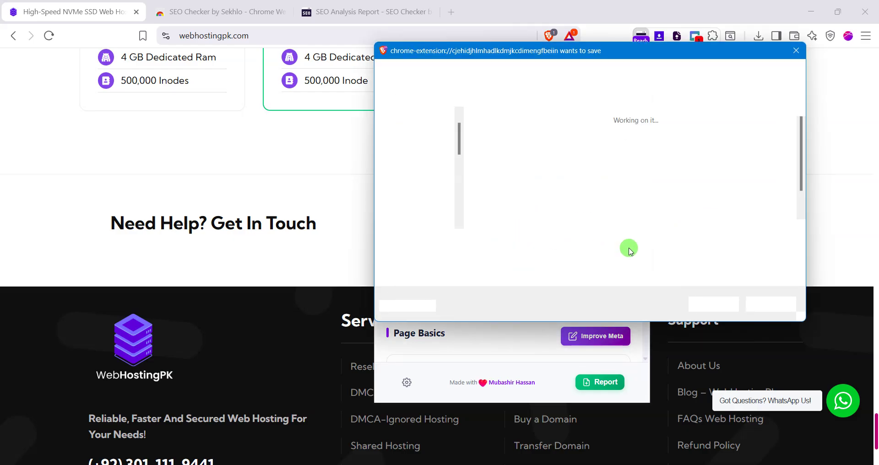
left_click(770, 303)
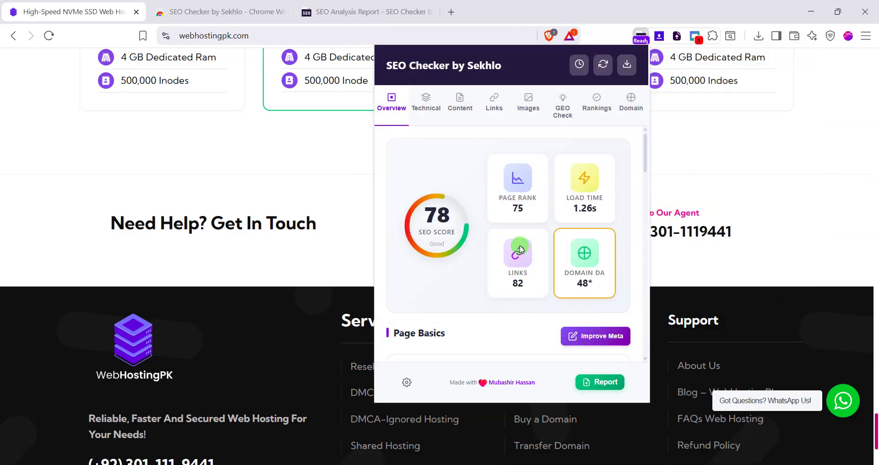
Review the webhostingpk.com overview, from page basics, key metrics and SEO factors to the DA/PA checker and SERP tools
scroll(550, 183, "down", 5)
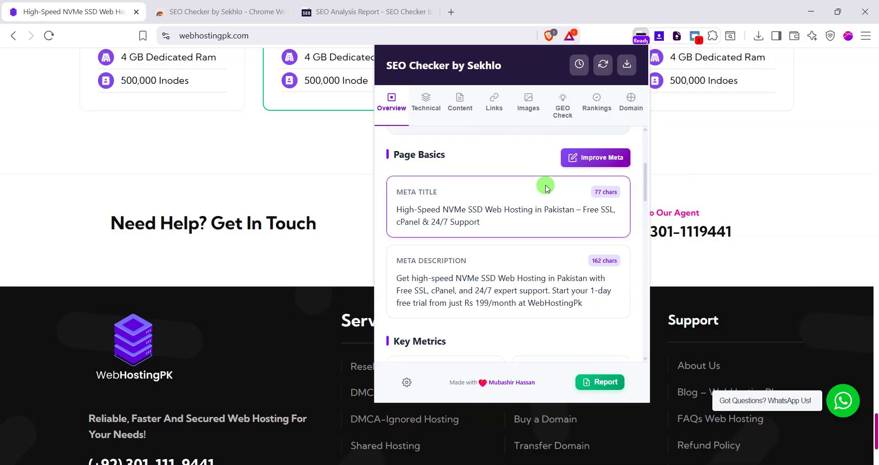
scroll(545, 187, "down", 5)
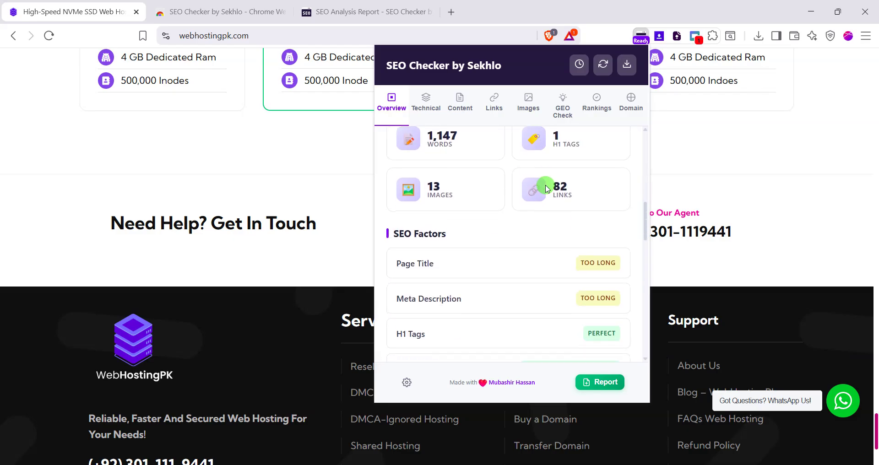
scroll(545, 187, "down", 5)
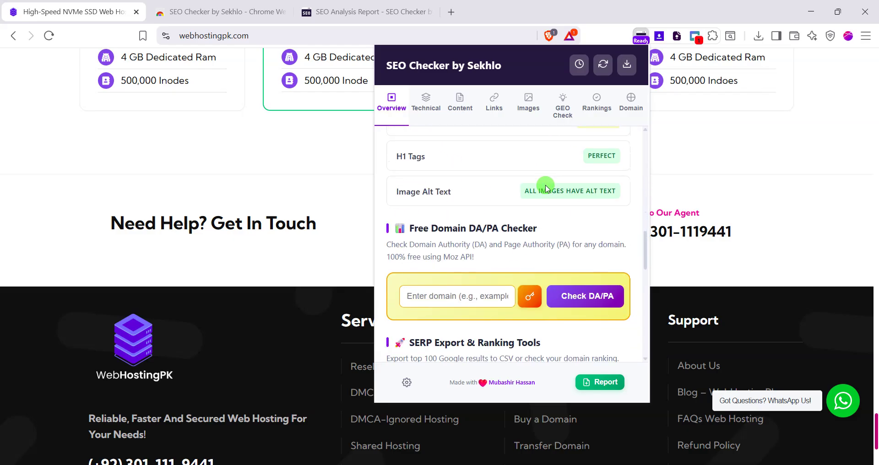
scroll(546, 187, "down", 5)
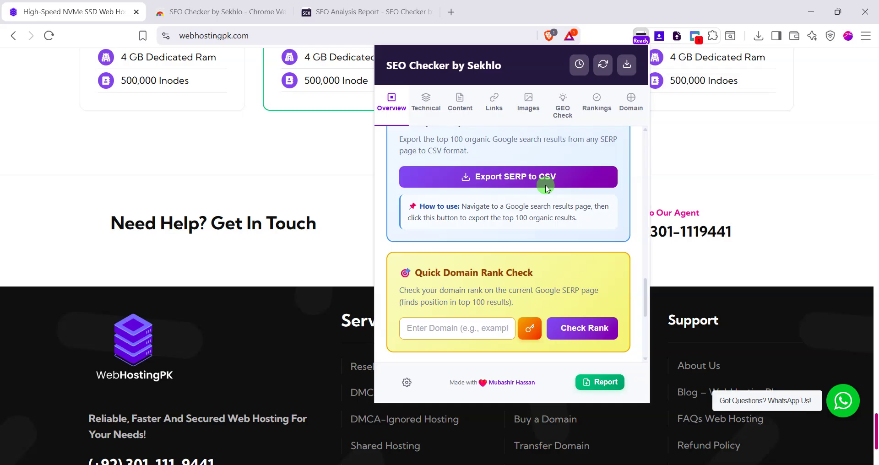
scroll(546, 187, "down", 2)
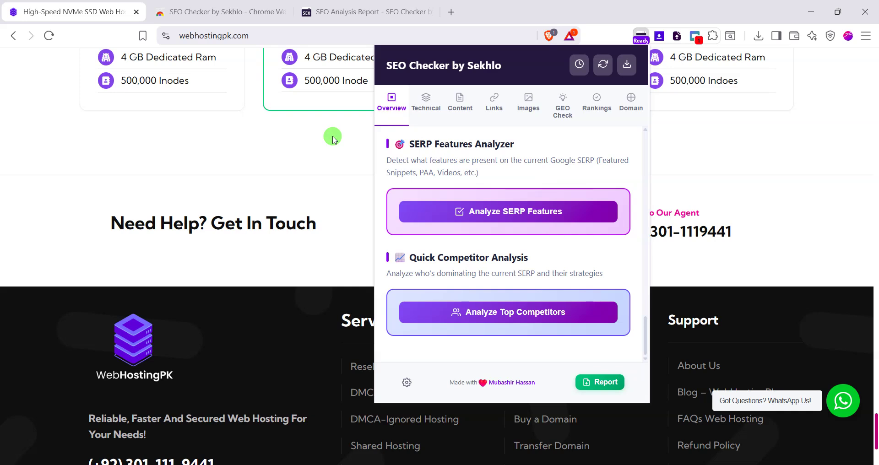
scroll(449, 222, "up", 5)
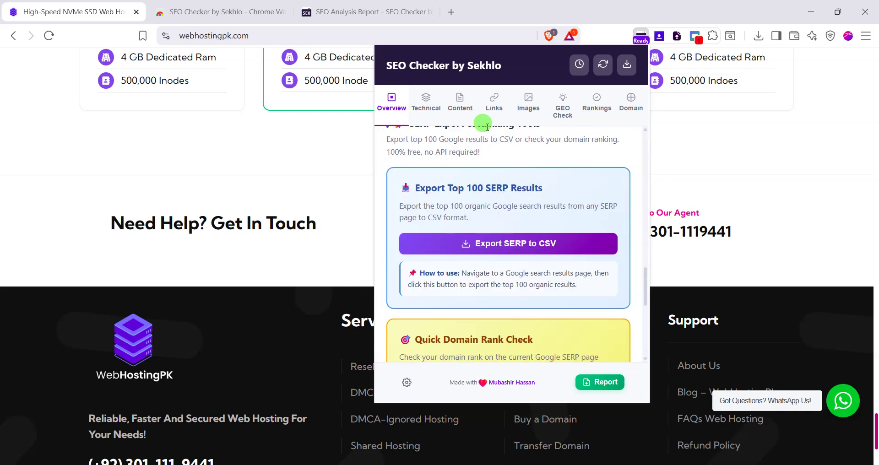
scroll(467, 221, "up", 3)
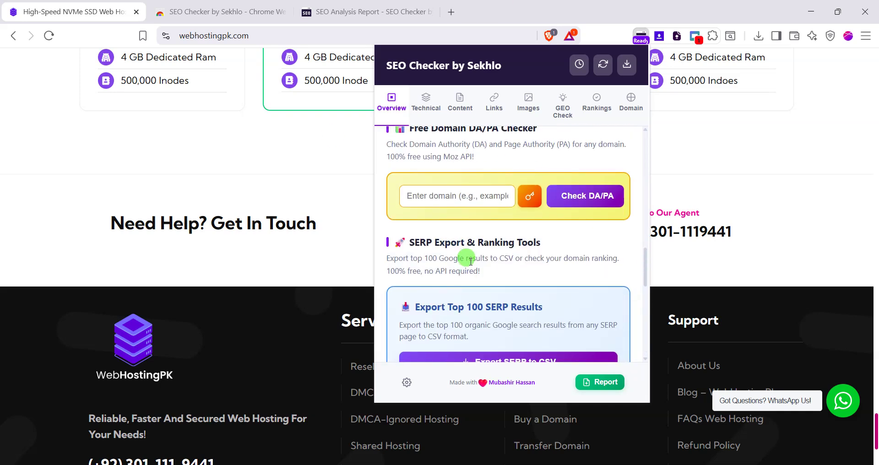
Open Google in a new browser tab and search for "semantic seo"
left_click(450, 12)
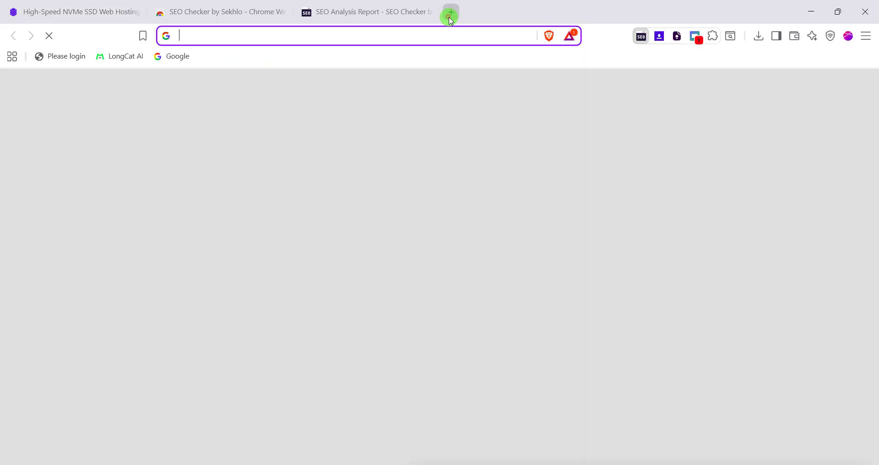
type("goo")
key("Return")
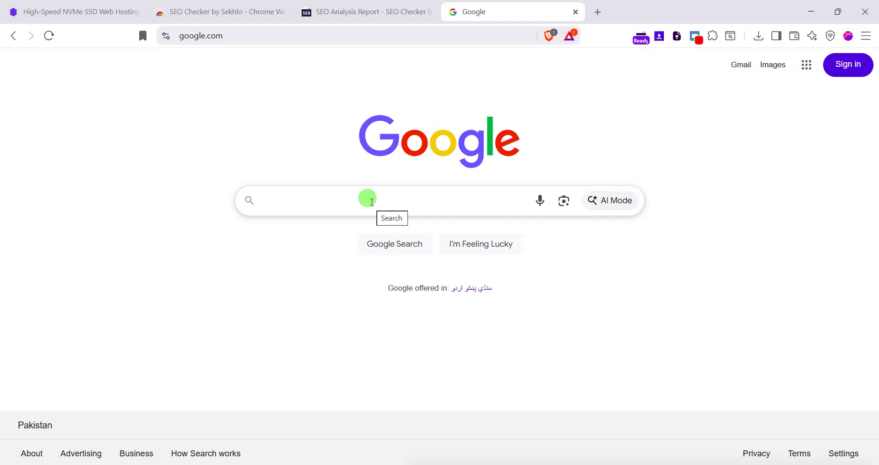
type("seman")
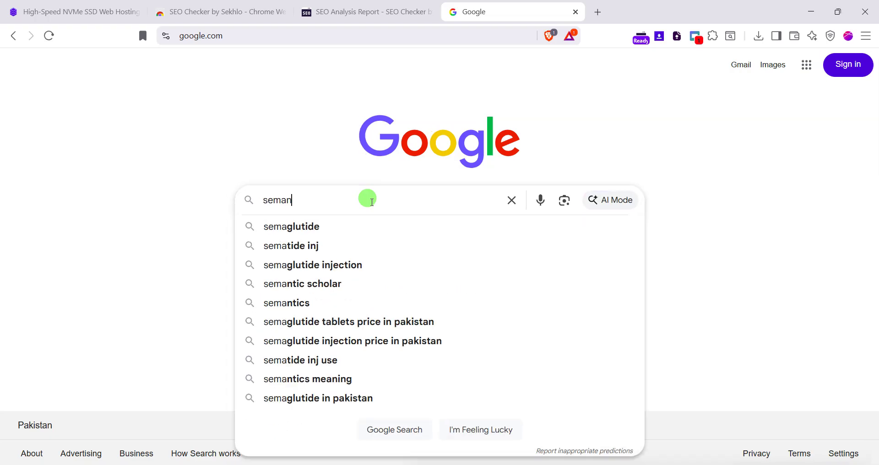
type("tic seo")
key("Return")
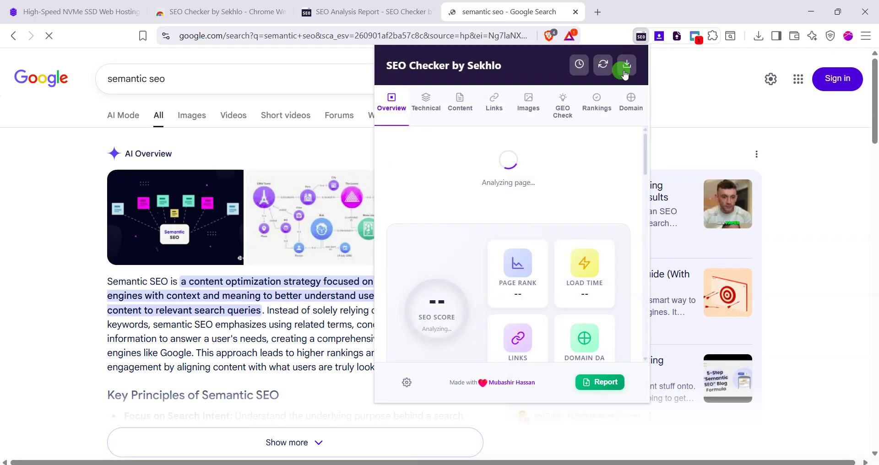
Check the rank of sekhlo.pk in the current Google results with the Quick Domain Rank Check
scroll(512, 209, "down", 3)
scroll(500, 274, "down", 15)
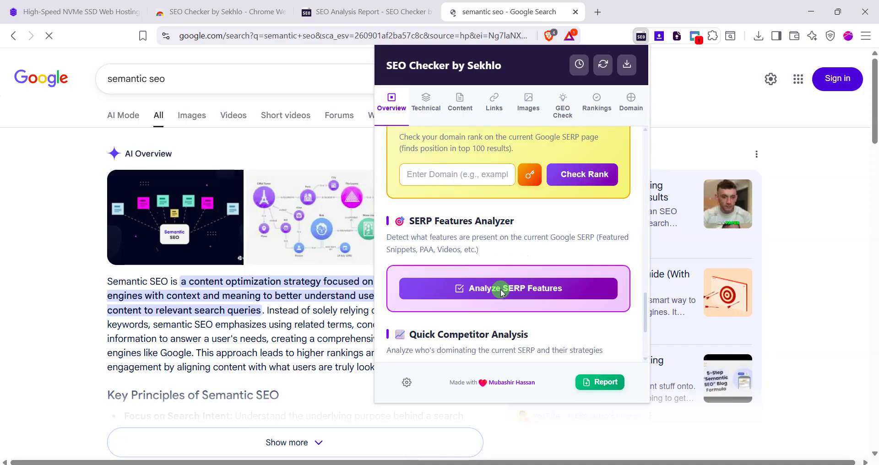
scroll(488, 279, "up", 3)
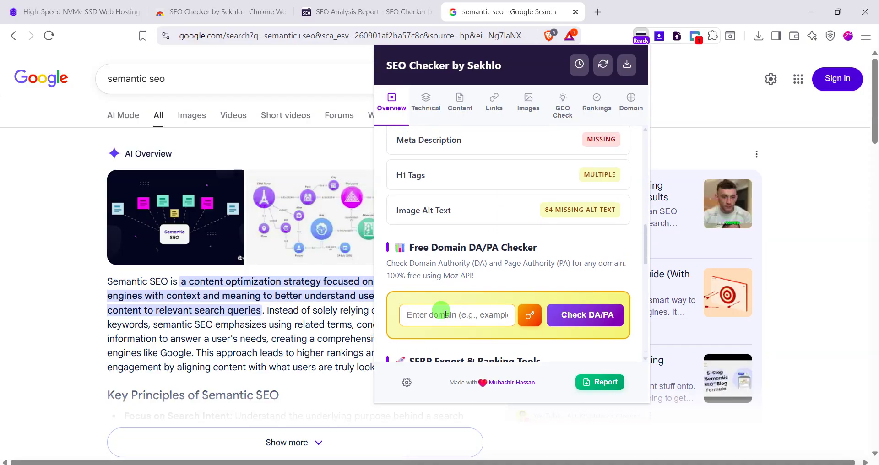
left_click(445, 314)
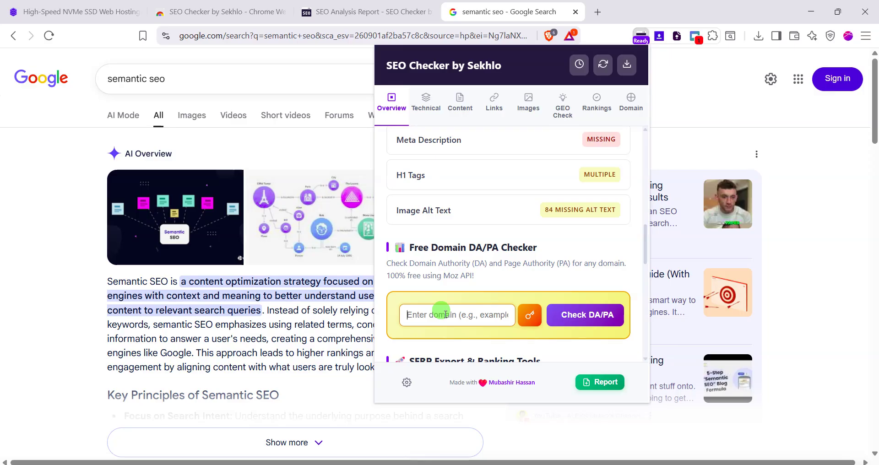
scroll(445, 314, "down", 6)
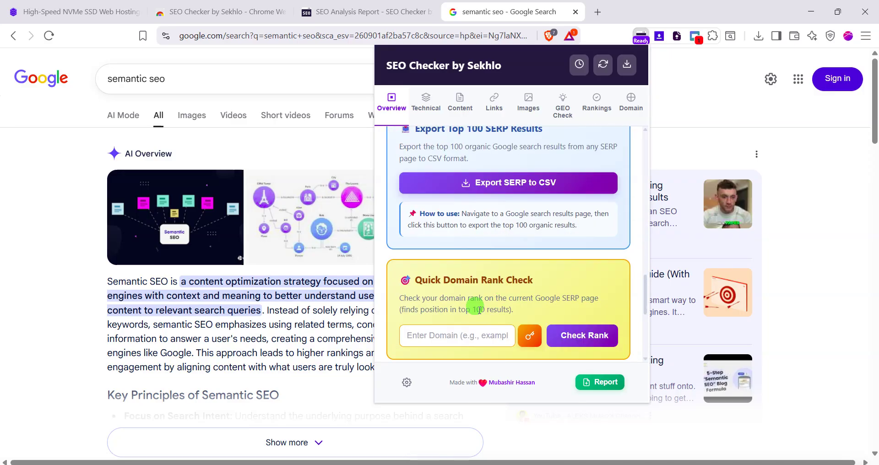
scroll(478, 311, "down", 2)
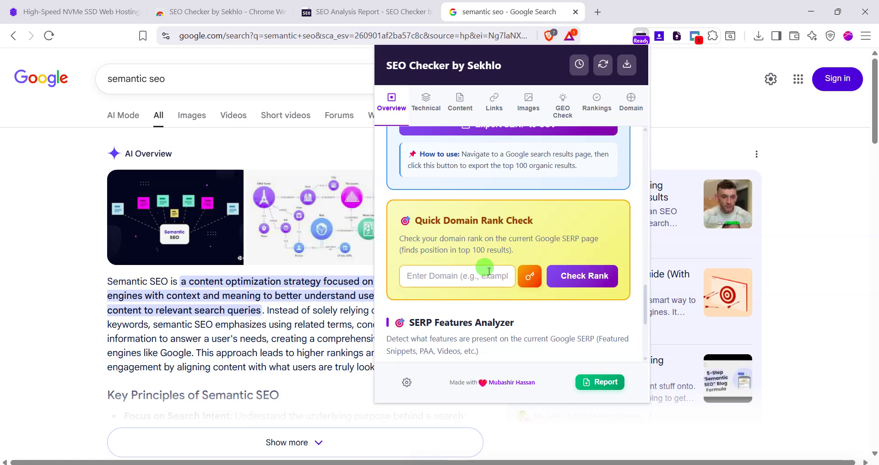
left_click_drag(473, 250, 494, 251)
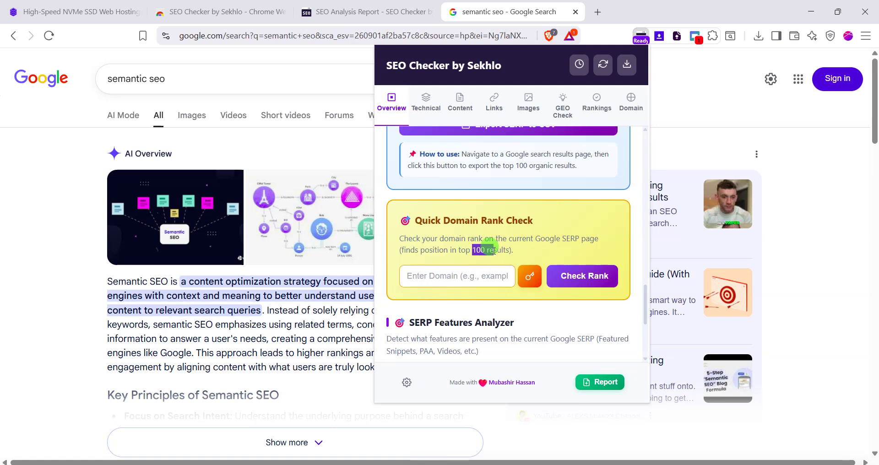
left_click(477, 271)
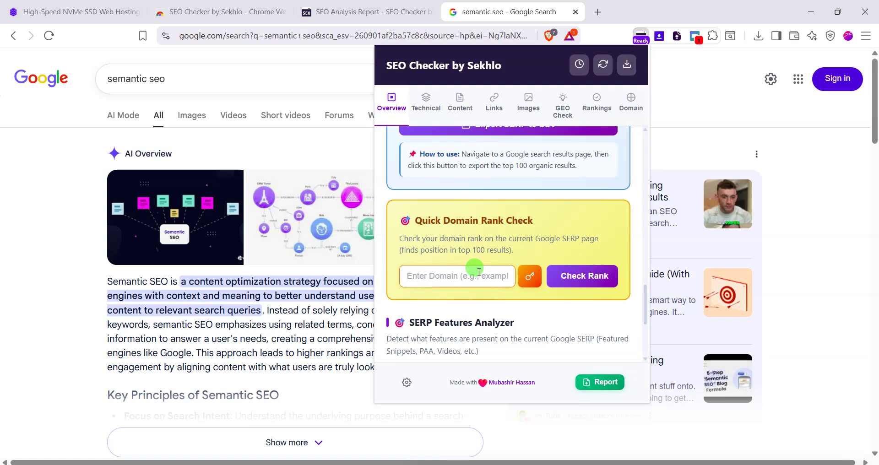
type("sekhlo")
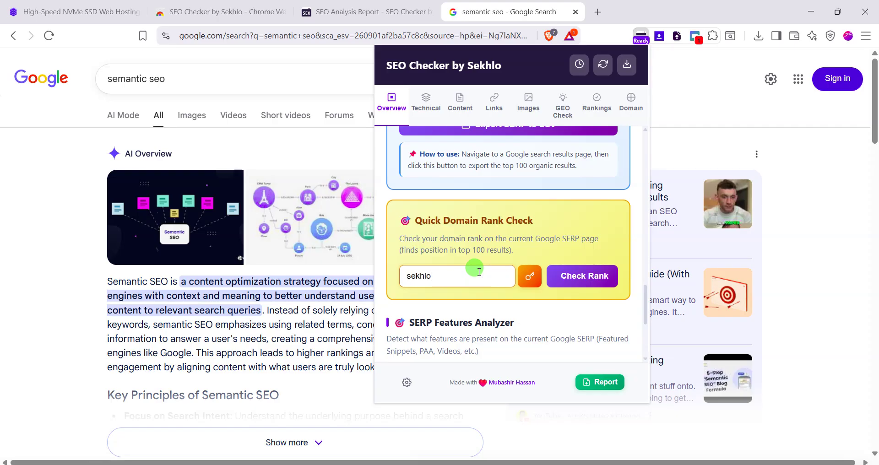
type(".pk")
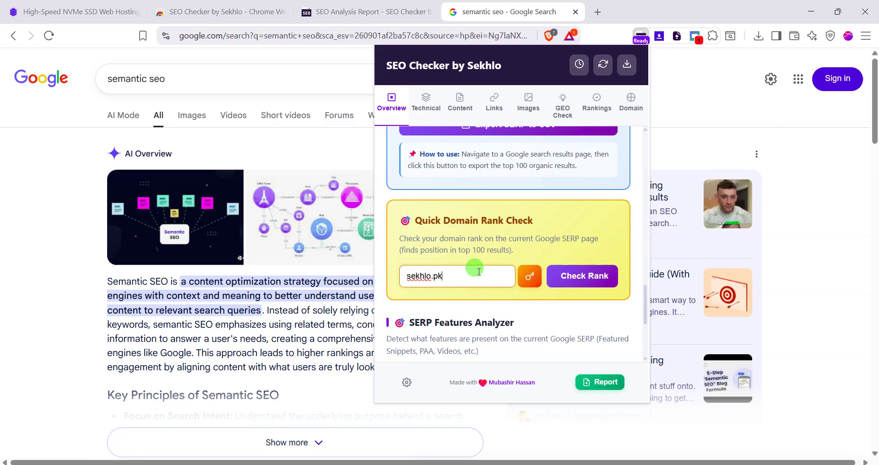
left_click(589, 280)
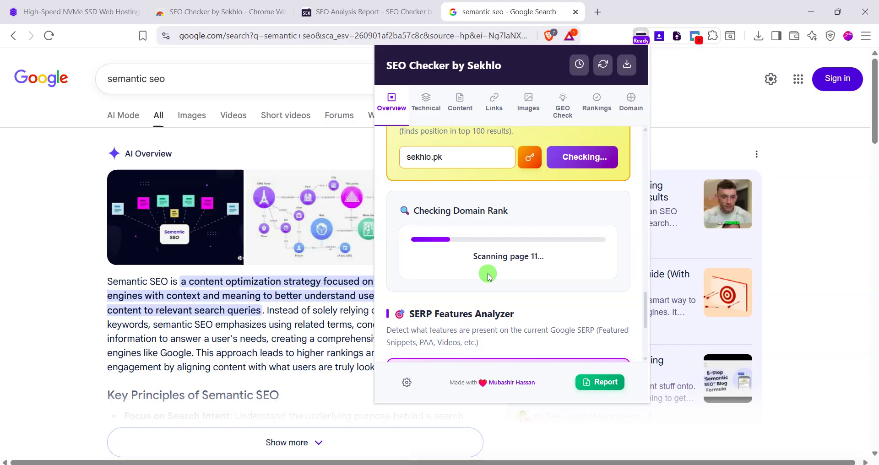
scroll(488, 273, "up", 1)
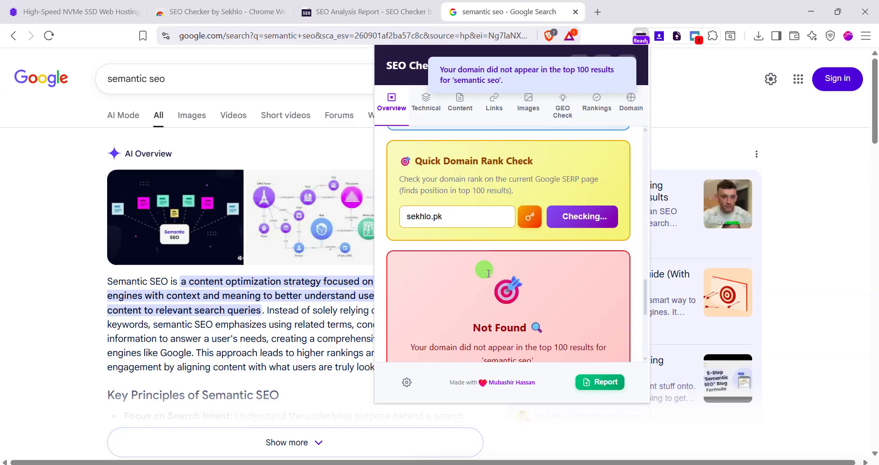
scroll(488, 276, "down", 1)
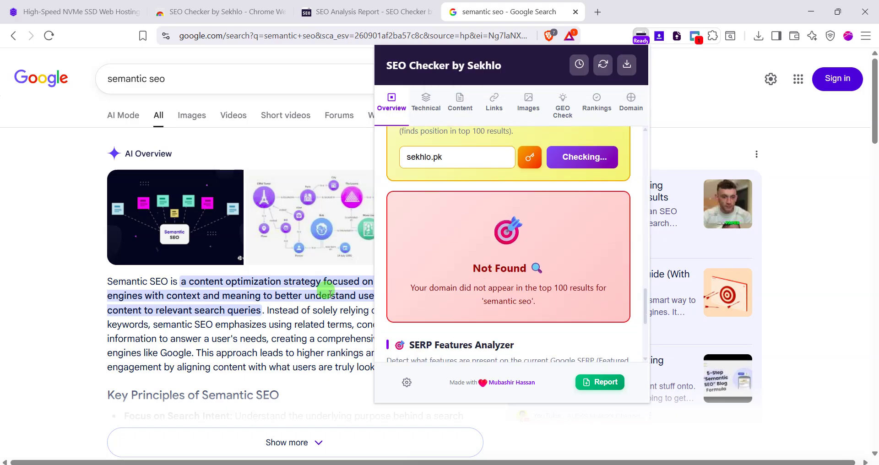
Look through the Google results for a ranking site and check the rank of neilpatel.com with the Quick Domain Rank Check
scroll(153, 317, "down", 20)
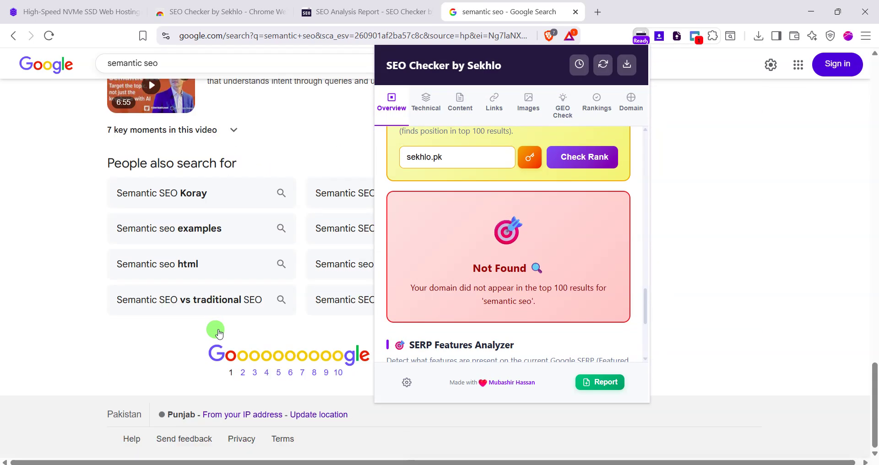
scroll(216, 330, "up", 8)
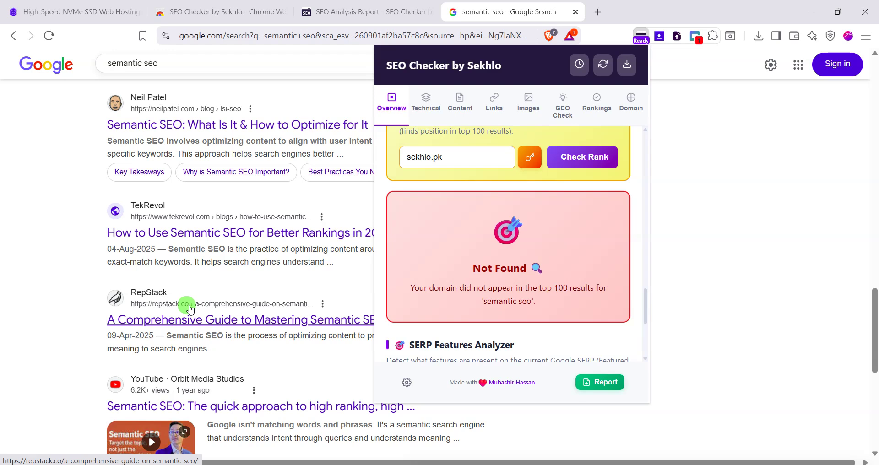
scroll(190, 306, "up", 3)
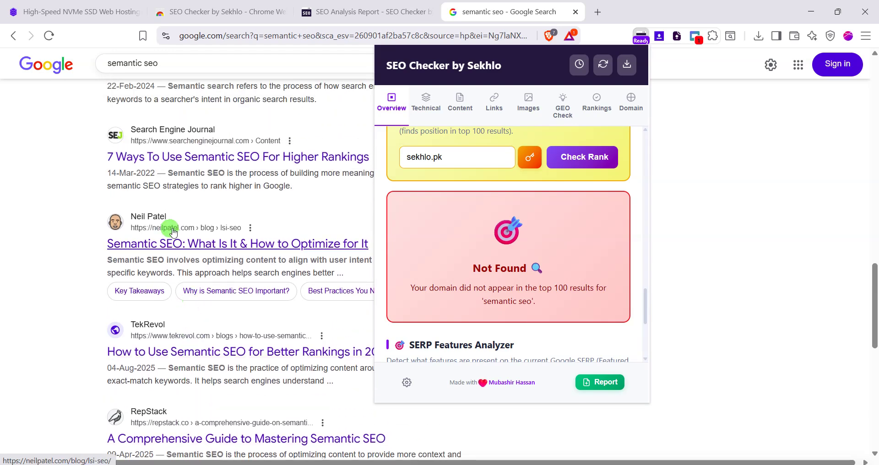
left_click_drag(457, 158, 400, 161)
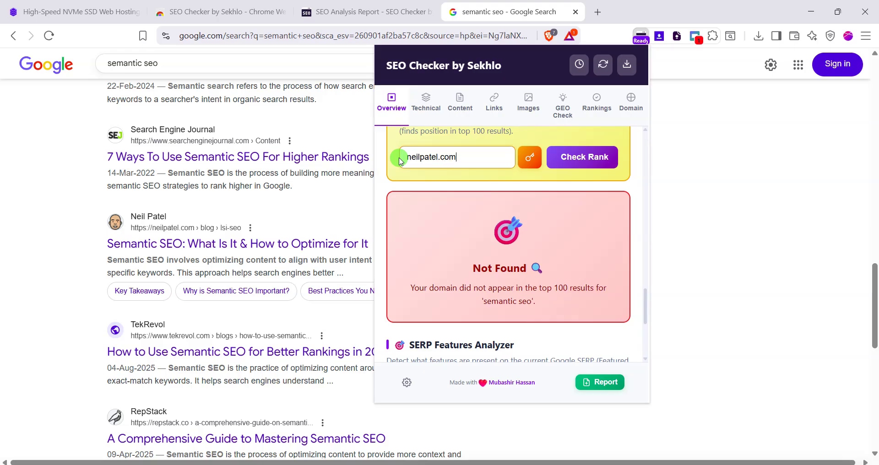
left_click(583, 157)
scroll(522, 223, "up", 3)
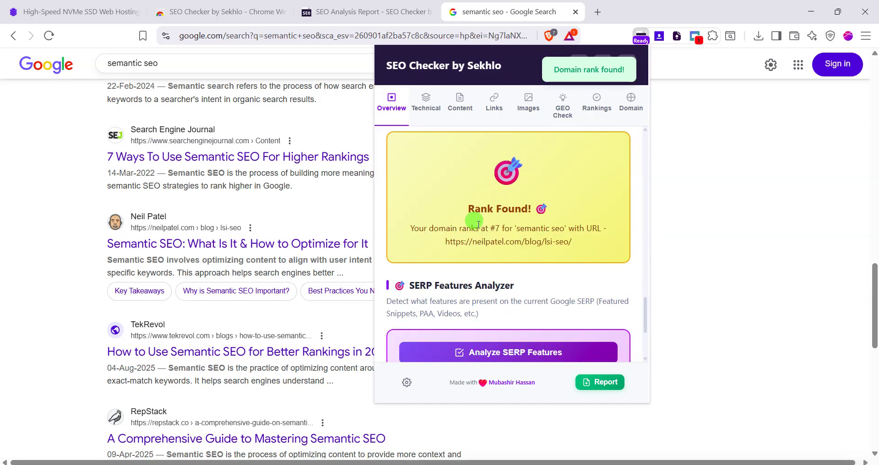
left_click_drag(483, 225, 454, 242)
scroll(480, 245, "down", 1)
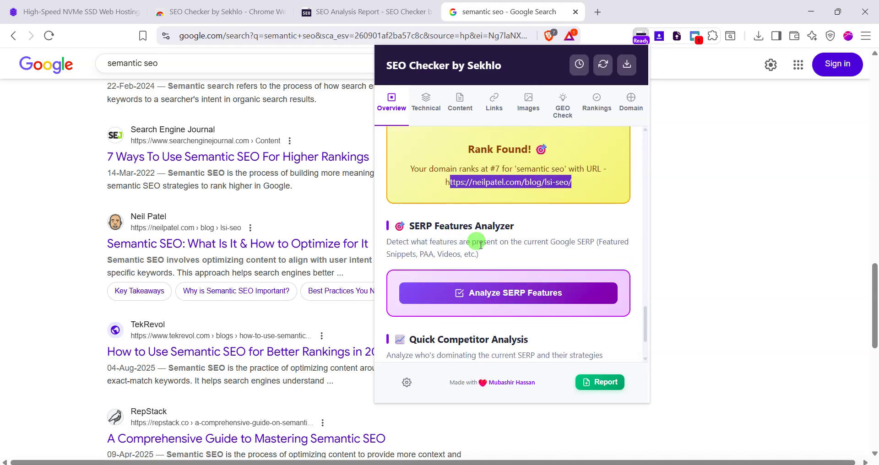
Analyze the SERP features of the current Google results and review the feature cards, coverage and recommendations
left_click(512, 298)
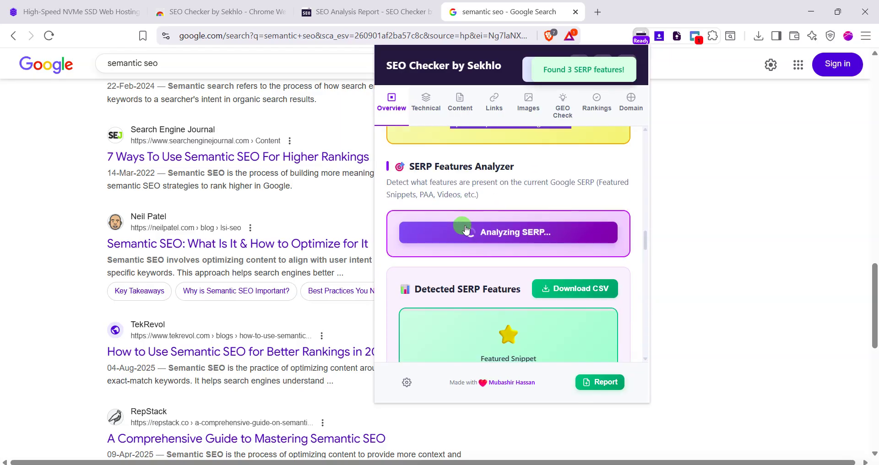
scroll(471, 226, "down", 3)
scroll(472, 243, "up", 4)
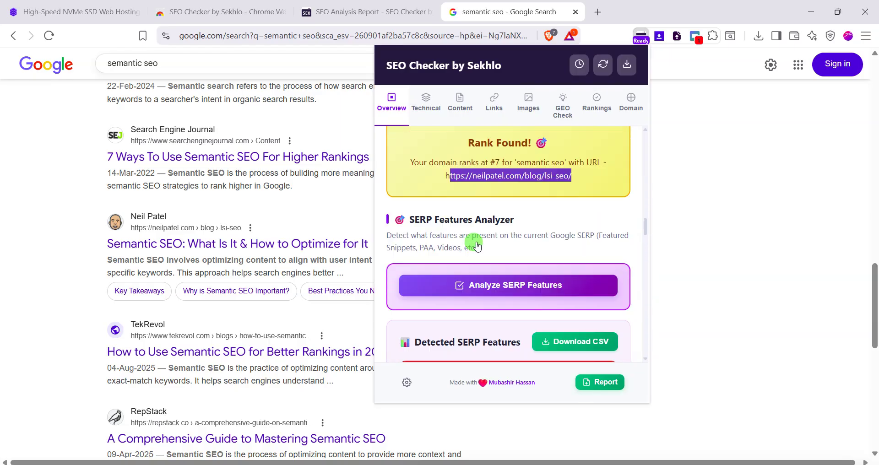
scroll(476, 307, "down", 7)
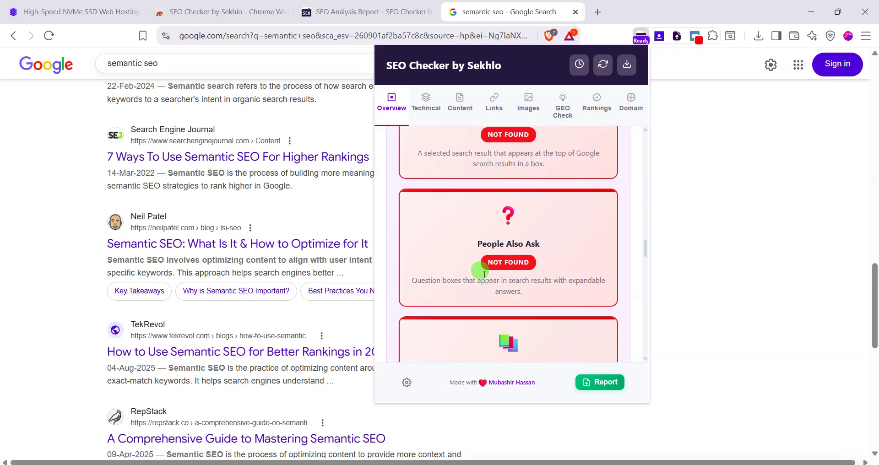
scroll(479, 271, "down", 8)
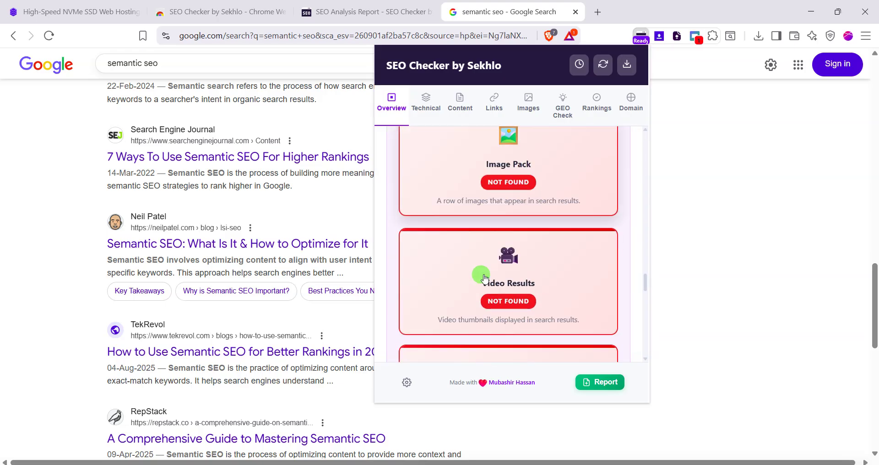
scroll(485, 278, "down", 8)
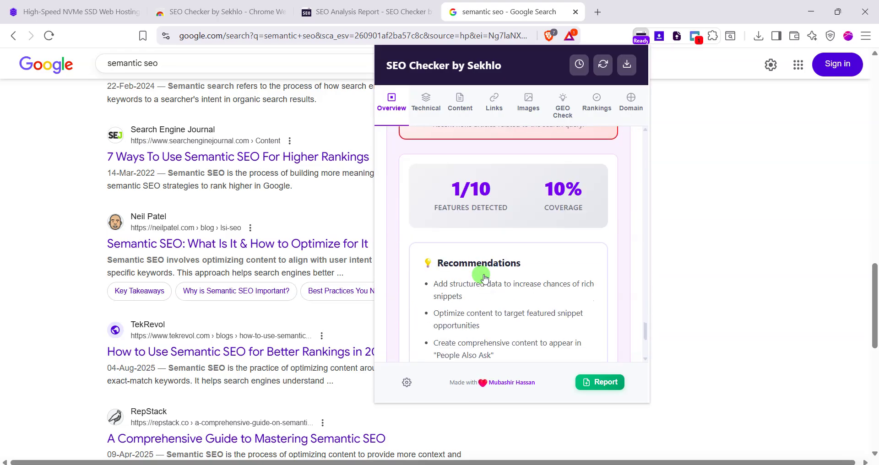
scroll(485, 279, "up", 20)
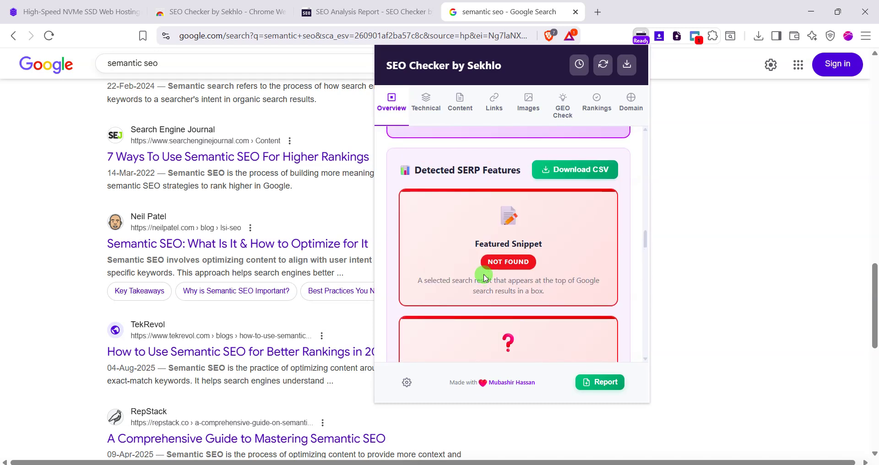
Export the top 100 SERP results for "semantic seo" to CSV and save them as SERP_Top100_Results.csv in the Videos folder
scroll(484, 279, "up", 10)
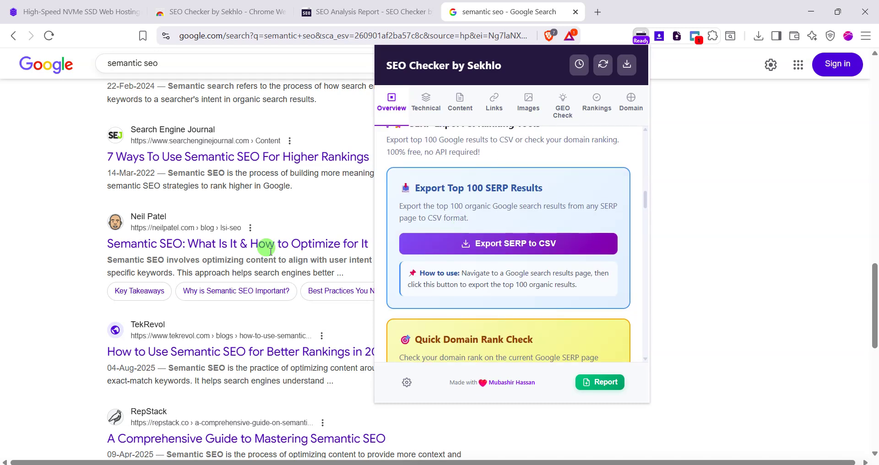
scroll(174, 306, "up", 2)
scroll(174, 306, "up", 15)
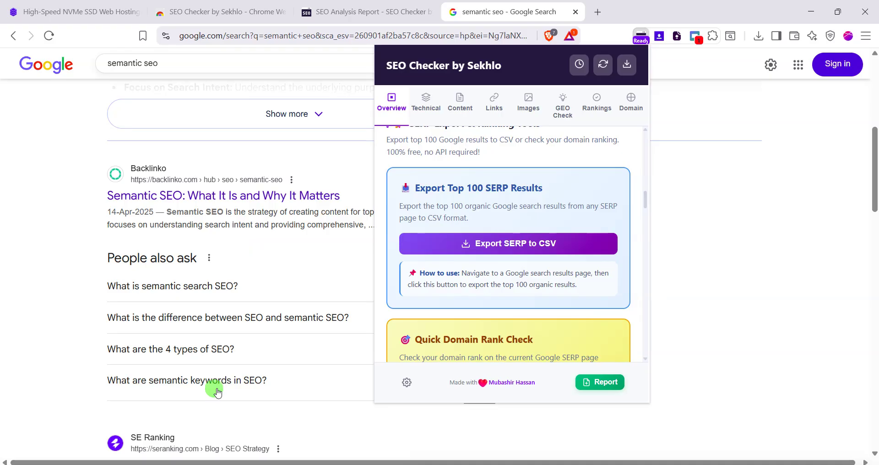
scroll(213, 219, "up", 2)
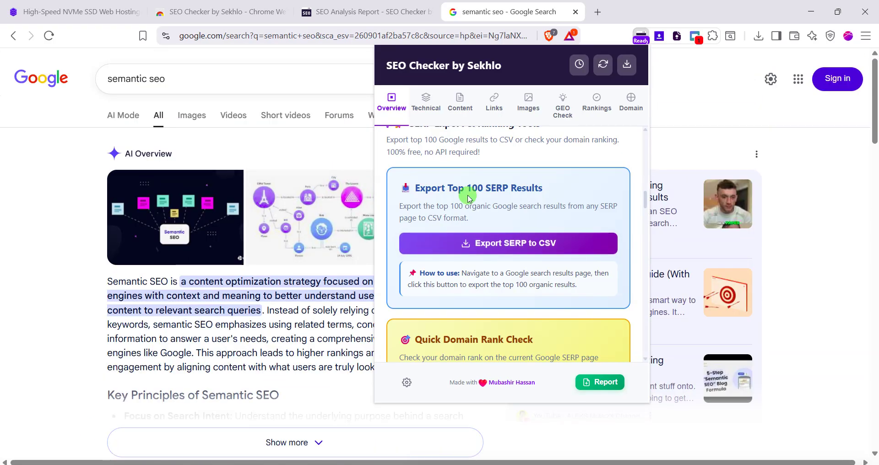
left_click_drag(464, 191, 543, 189)
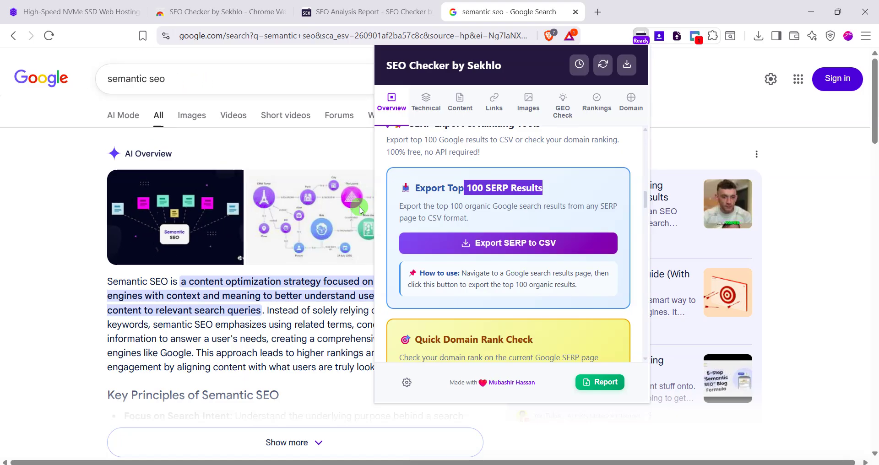
scroll(271, 298, "down", 5)
scroll(271, 298, "up", 5)
left_click(520, 239)
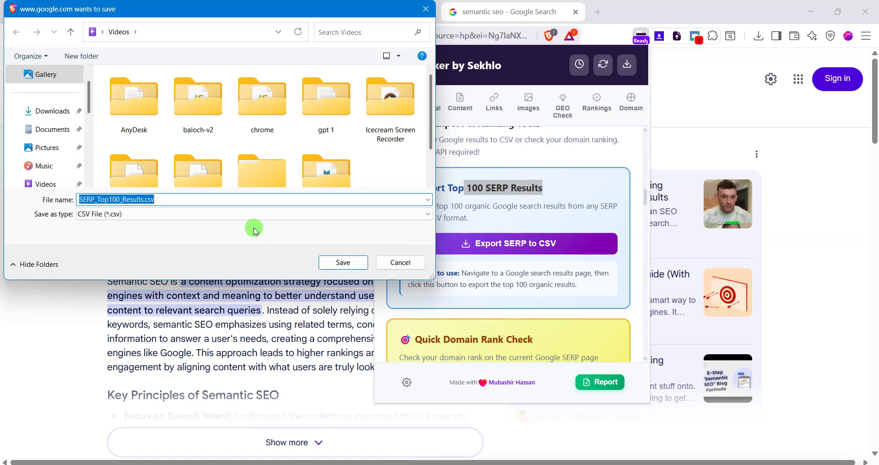
left_click(349, 262)
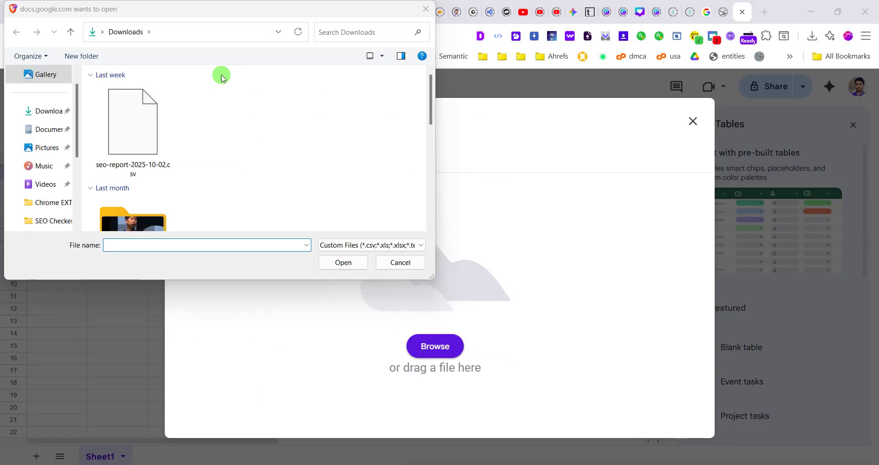
In Google Sheets, import seo-report-2025-10-02.csv from Downloads, replacing the spreadsheet and detecting the separator automatically
left_click(165, 169)
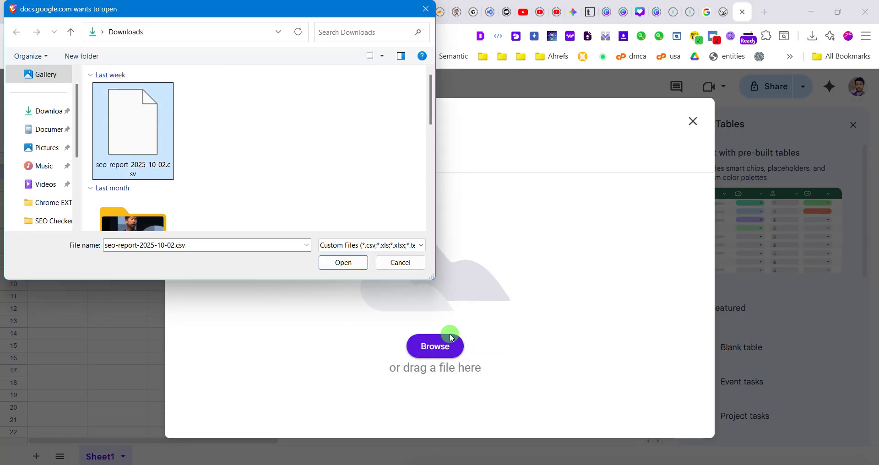
left_click(344, 263)
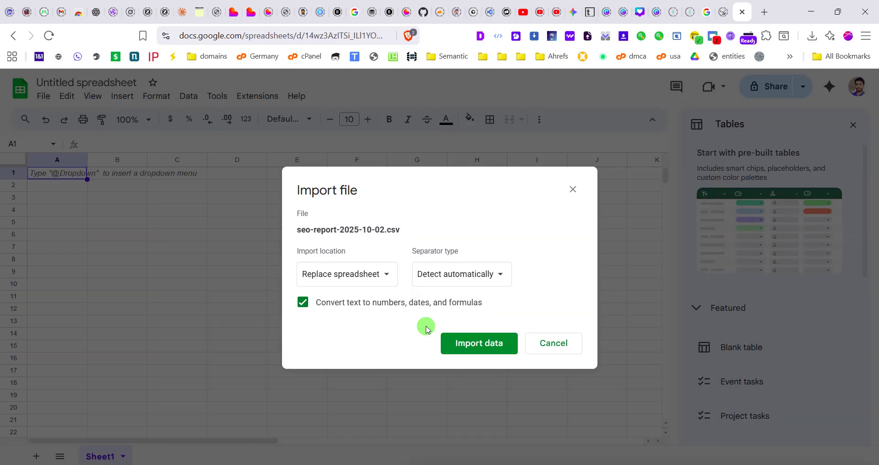
left_click(461, 345)
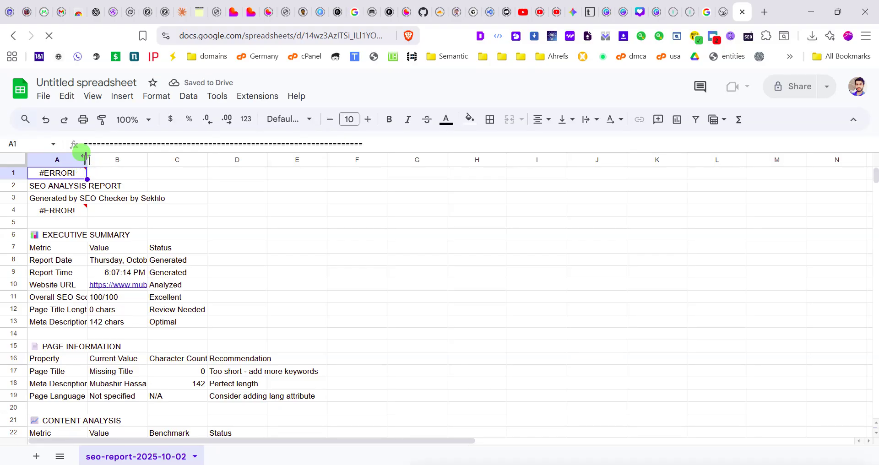
Widen column A of the imported SEO report and review its page information, content and heading sections
left_click_drag(86, 156, 220, 173)
scroll(320, 295, "down", 4)
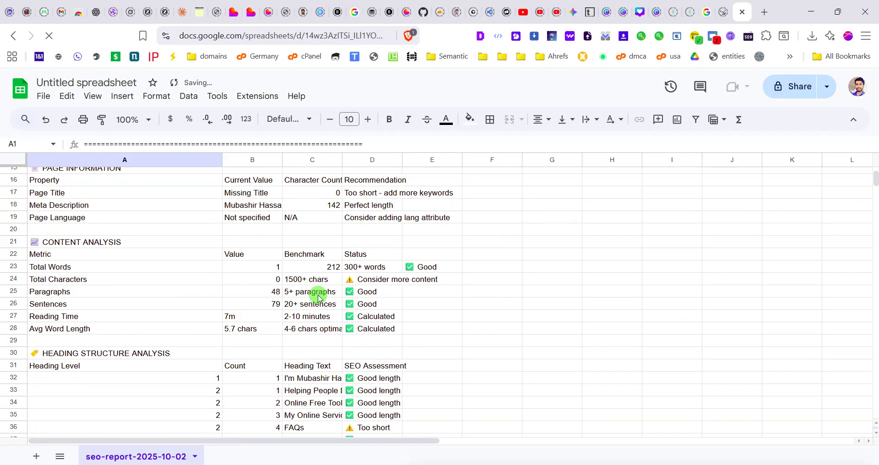
scroll(319, 297, "down", 6)
scroll(319, 297, "up", 8)
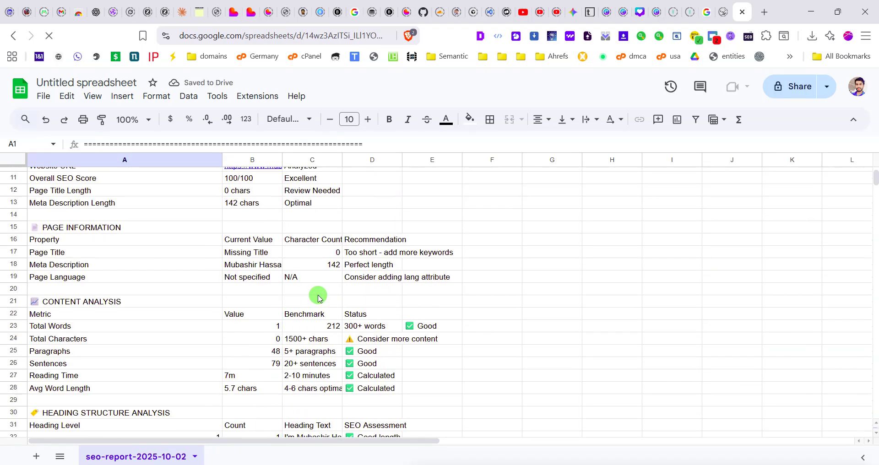
Review the rest of the SEO report, including the technical checklist, social media optimization, priority action items and report footer
scroll(370, 247, "down", 10)
scroll(374, 255, "down", 20)
scroll(374, 255, "down", 8)
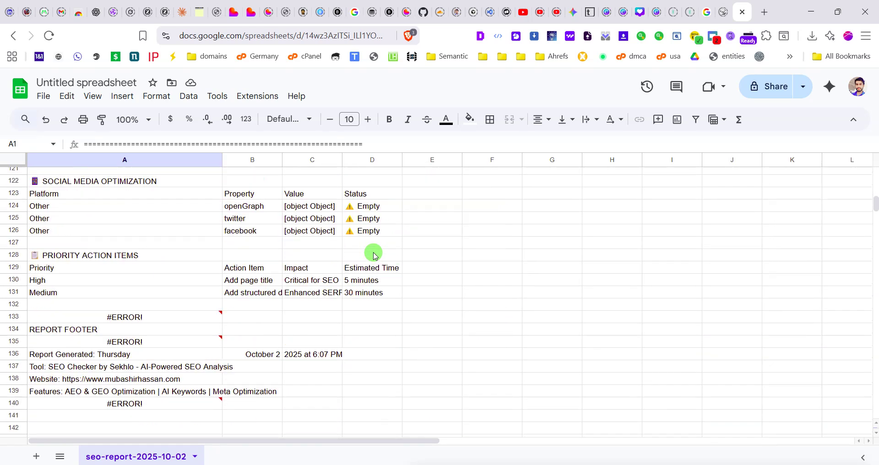
scroll(374, 252, "up", 5)
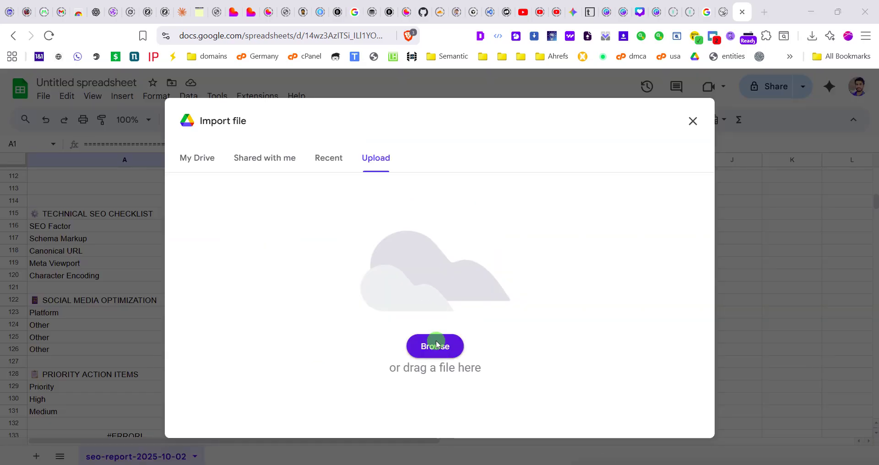
Import SERP_Top100_Results.csv from the Videos folder as a new spreadsheet, detecting the separator automatically, and open the imported file
left_click(398, 197)
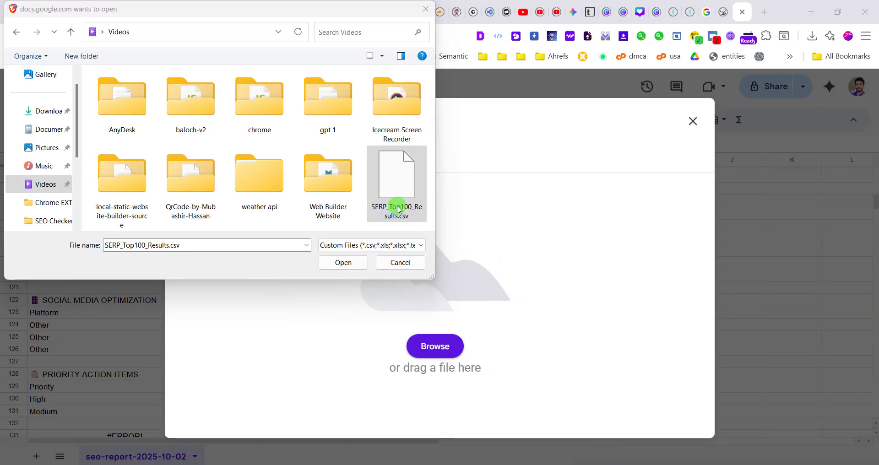
left_click(348, 263)
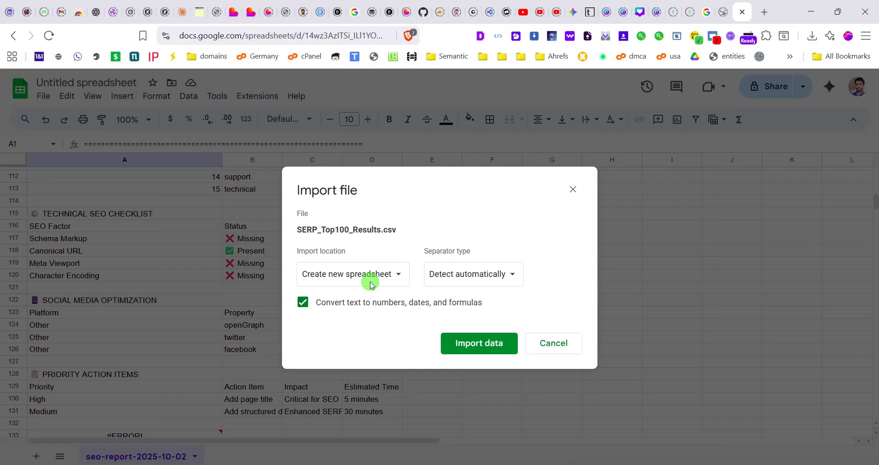
left_click(463, 343)
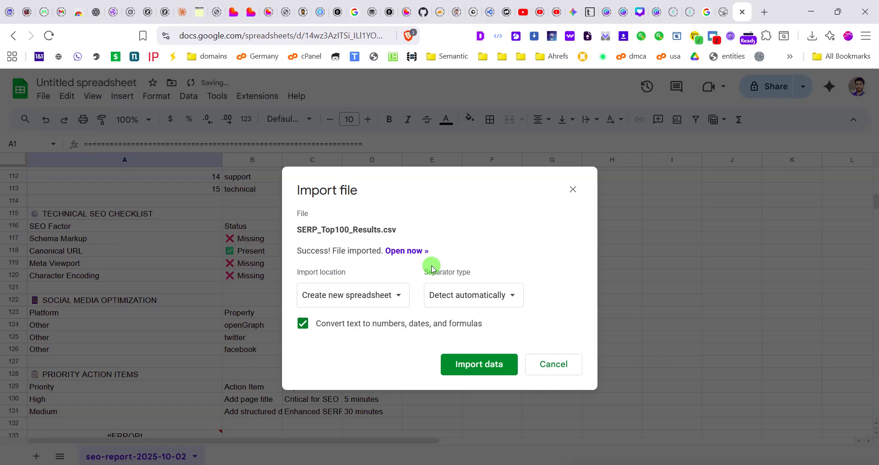
left_click(414, 252)
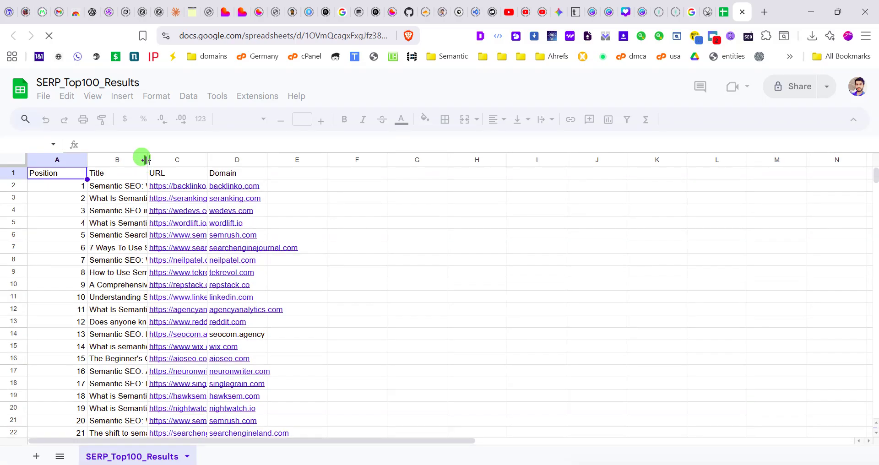
Widen the Title and URL columns of the imported SERP results so their entries are easier to read
left_click_drag(266, 162, 277, 166)
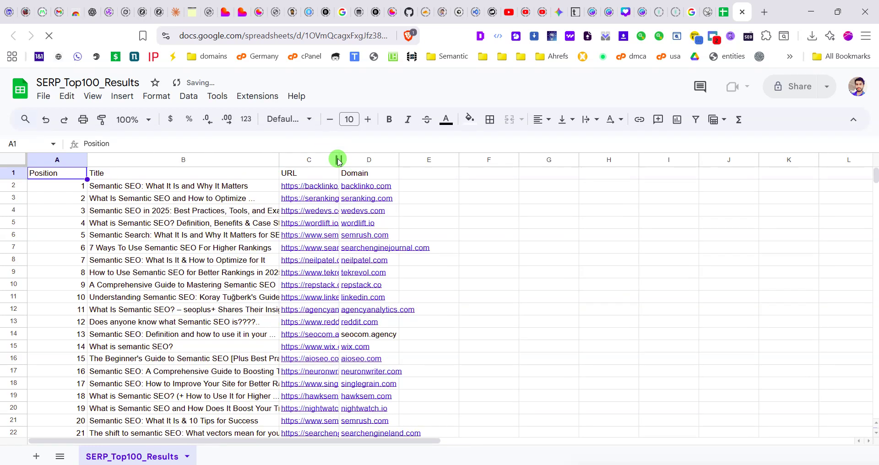
left_click_drag(338, 160, 502, 163)
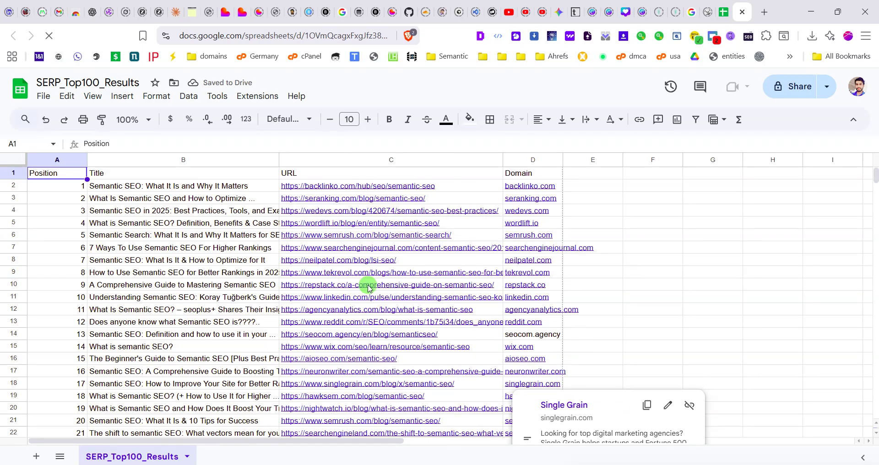
mouse_move(373, 337)
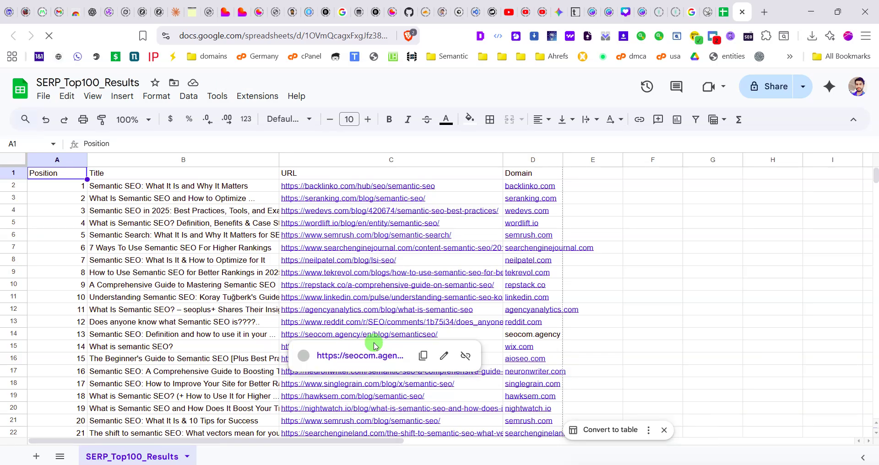